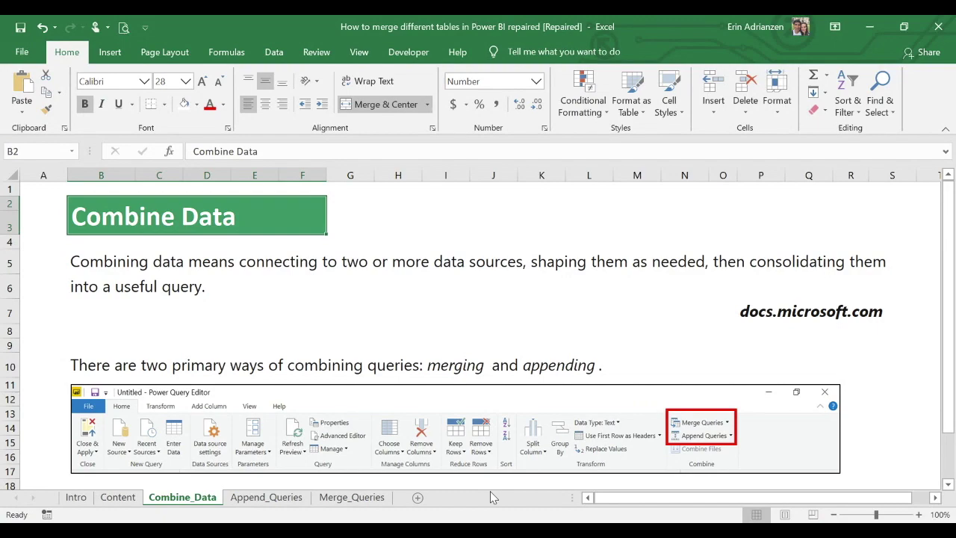
- Review the Combine_Data and Append_Queries sheets, including the Append dialog picture and the example video's title, link and minute
{"action": "scroll", "coordinate": [350, 366], "scroll_direction": "down", "scroll_amount": 2}
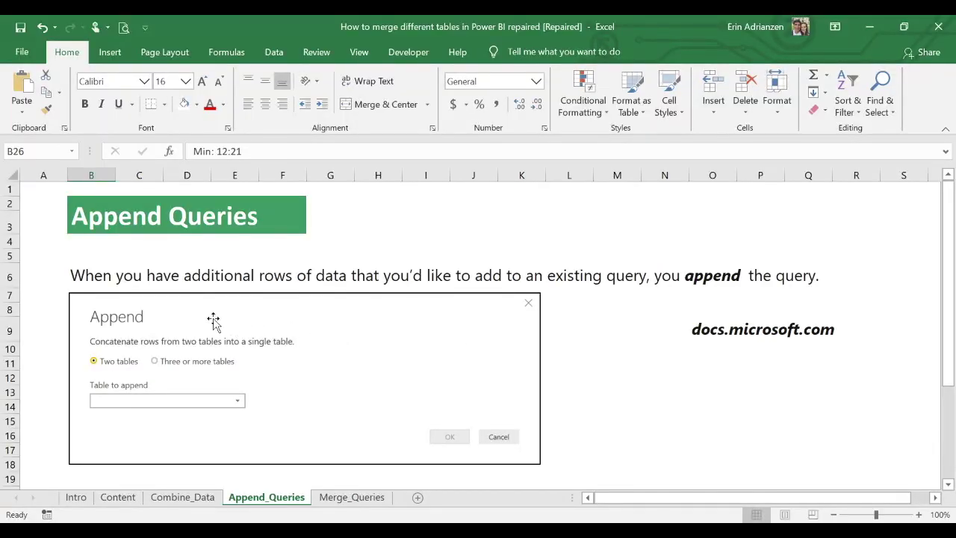
{"action": "left_click", "coordinate": [213, 320]}
{"action": "scroll", "coordinate": [602, 405], "scroll_direction": "down", "scroll_amount": 3}
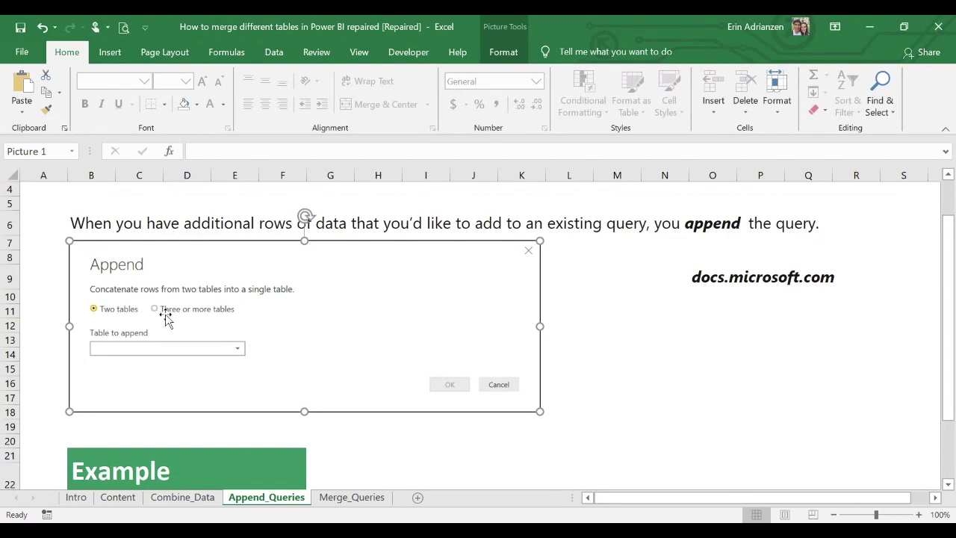
{"action": "left_click", "coordinate": [560, 380]}
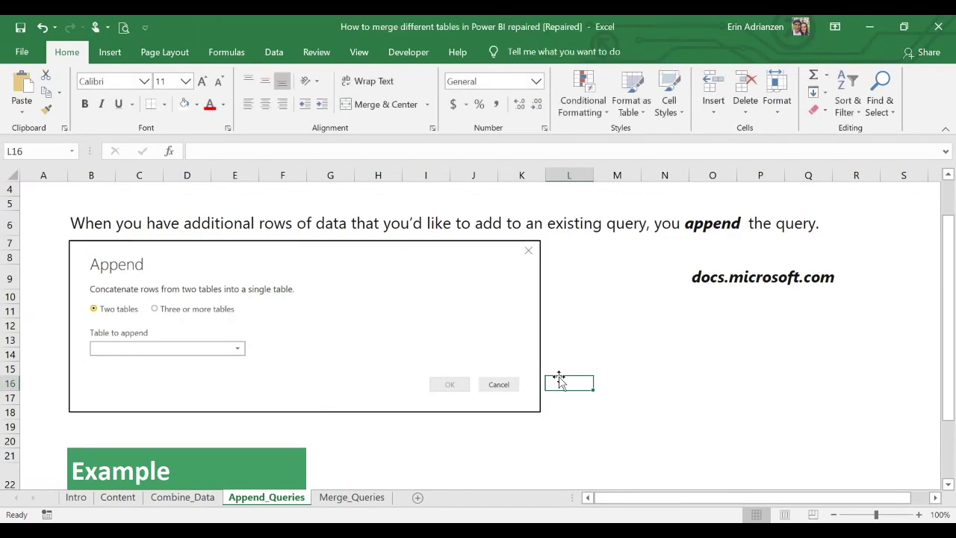
{"action": "scroll", "coordinate": [560, 381], "scroll_direction": "down", "scroll_amount": 1}
{"action": "scroll", "coordinate": [560, 380], "scroll_direction": "down", "scroll_amount": 4}
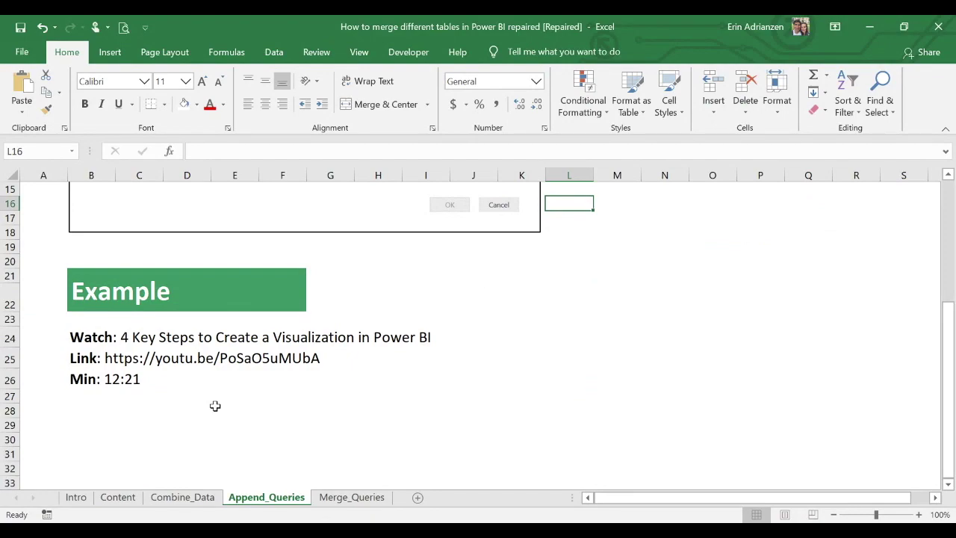
{"action": "left_click", "coordinate": [87, 336]}
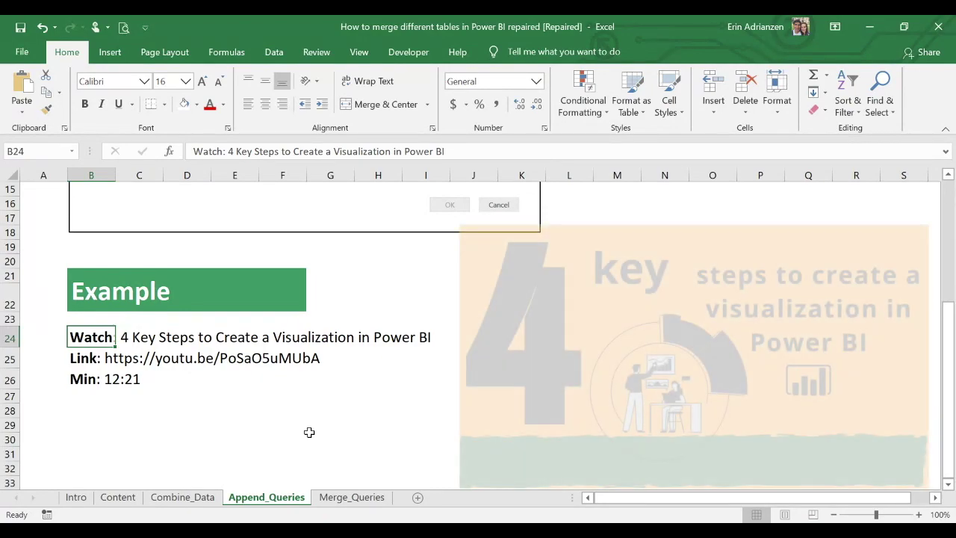
{"action": "left_click", "coordinate": [84, 359]}
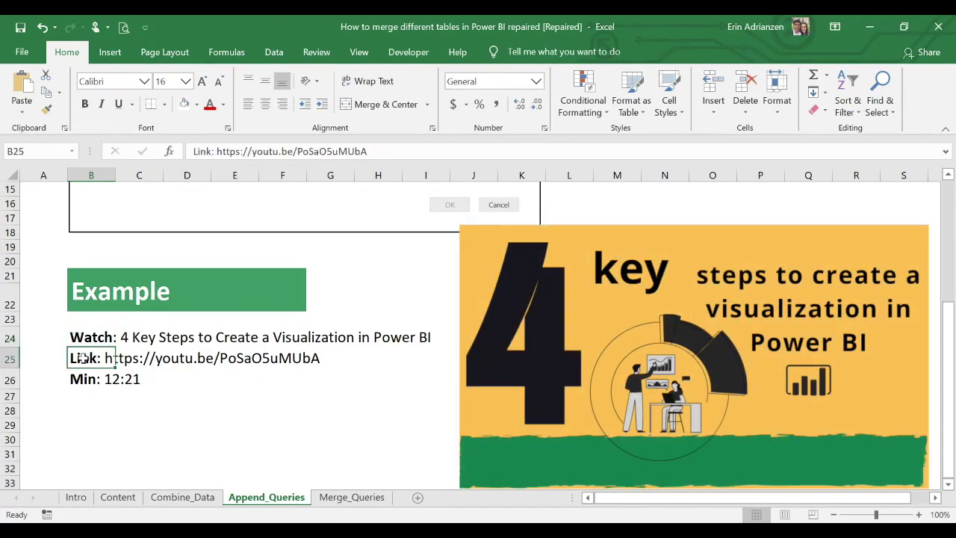
{"action": "left_click", "coordinate": [80, 381]}
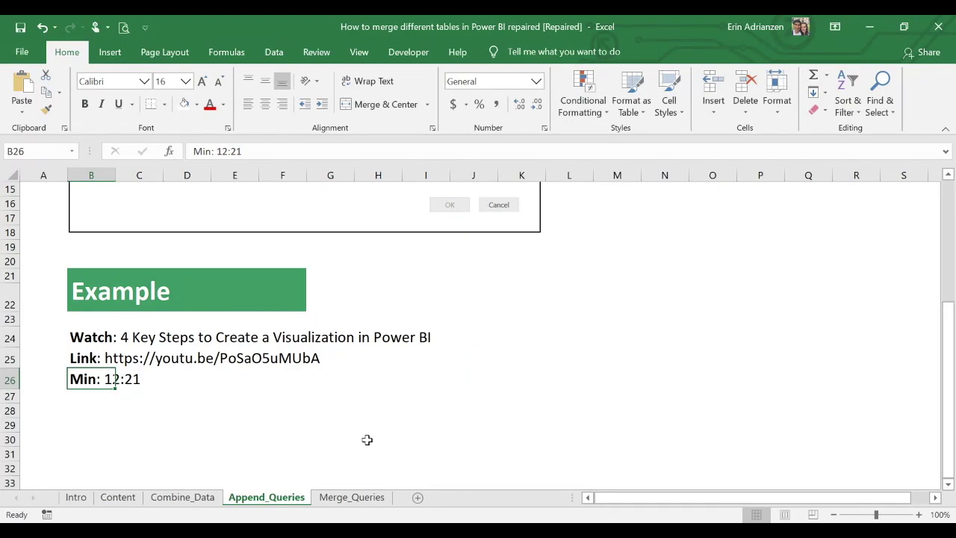
- Open the Merge_Queries sheet and review the Join Kinds list, especially the Left Outer and Inner definitions
{"action": "left_click", "coordinate": [363, 496]}
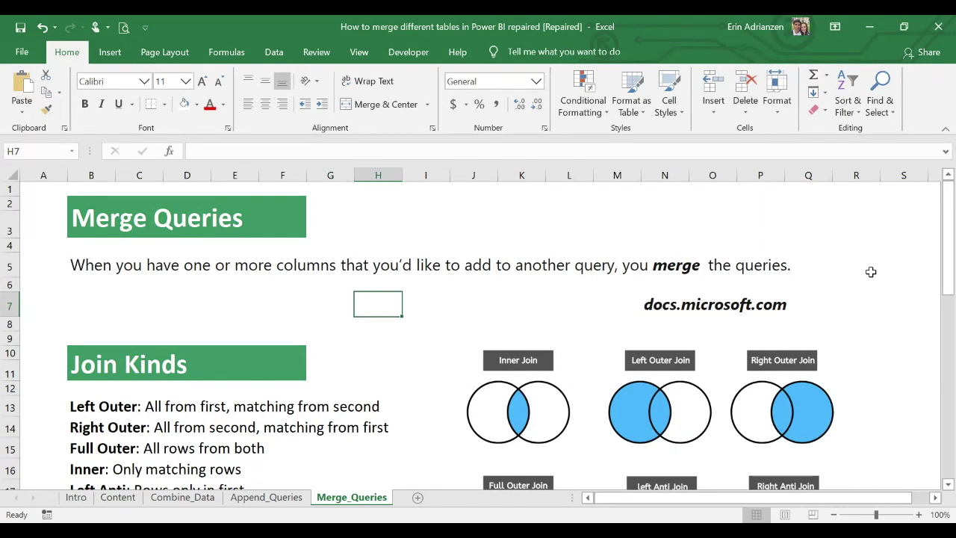
{"action": "left_click", "coordinate": [284, 366]}
{"action": "scroll", "coordinate": [285, 340], "scroll_direction": "down", "scroll_amount": 2}
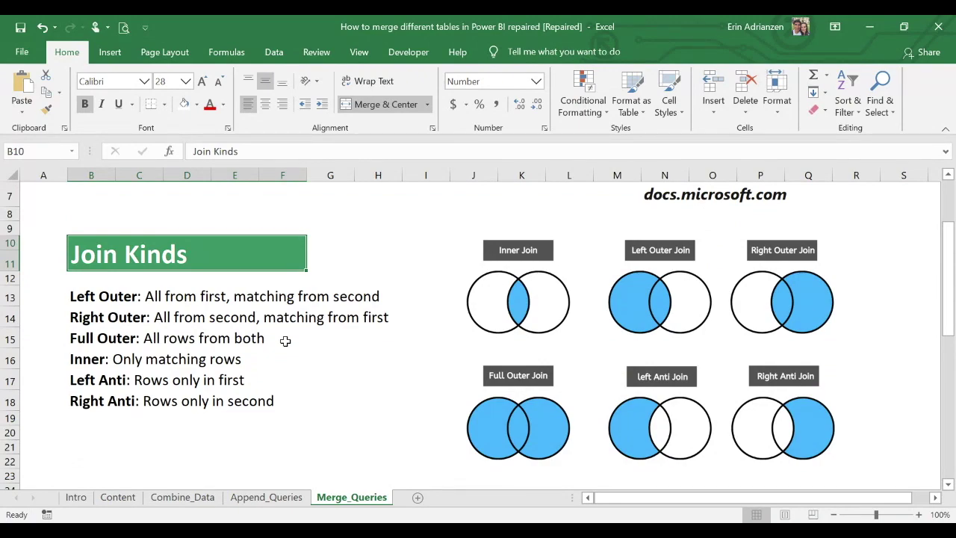
{"action": "left_click", "coordinate": [93, 298]}
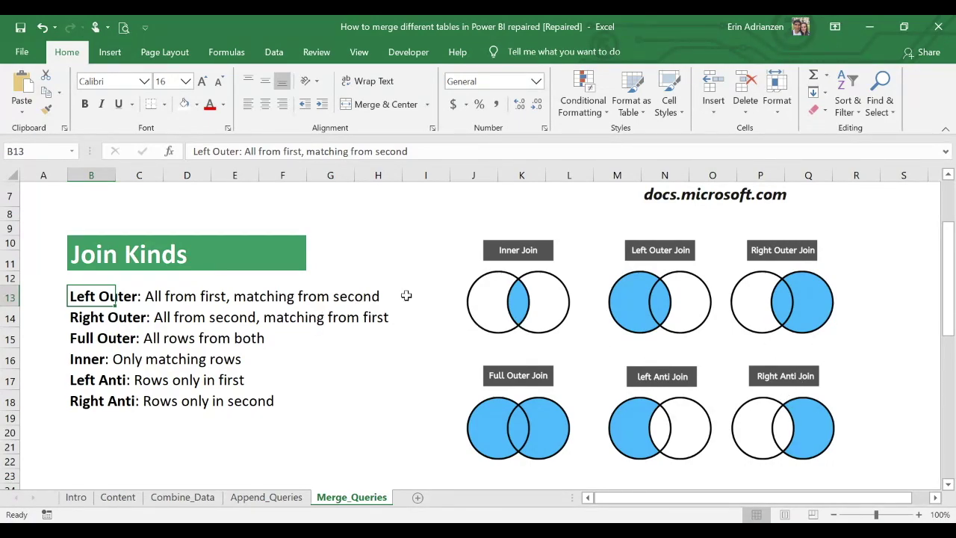
{"action": "left_click", "coordinate": [83, 358]}
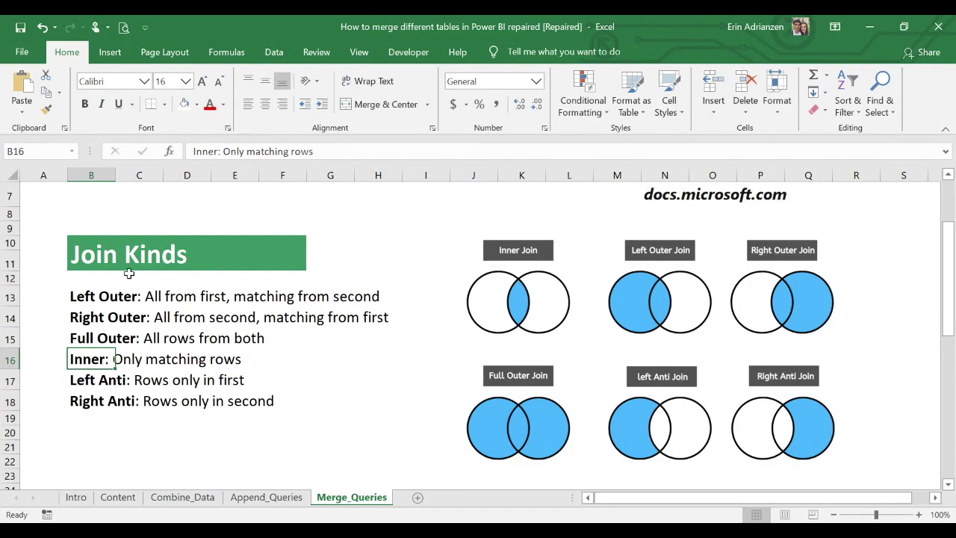
{"action": "left_click", "coordinate": [82, 295]}
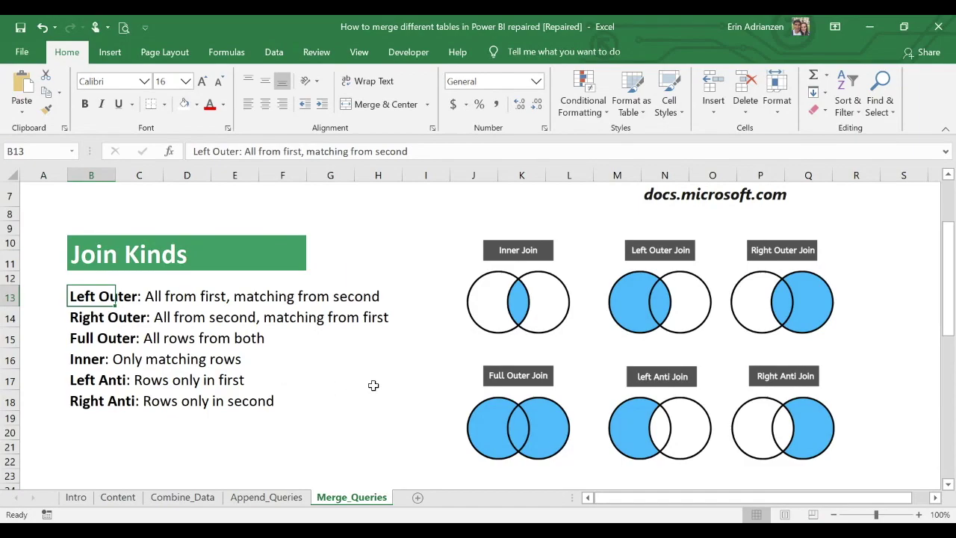
- Copy the text "List of states and territories of the United States" from the first table item in the Example section
{"action": "scroll", "coordinate": [373, 385], "scroll_direction": "down", "scroll_amount": 6}
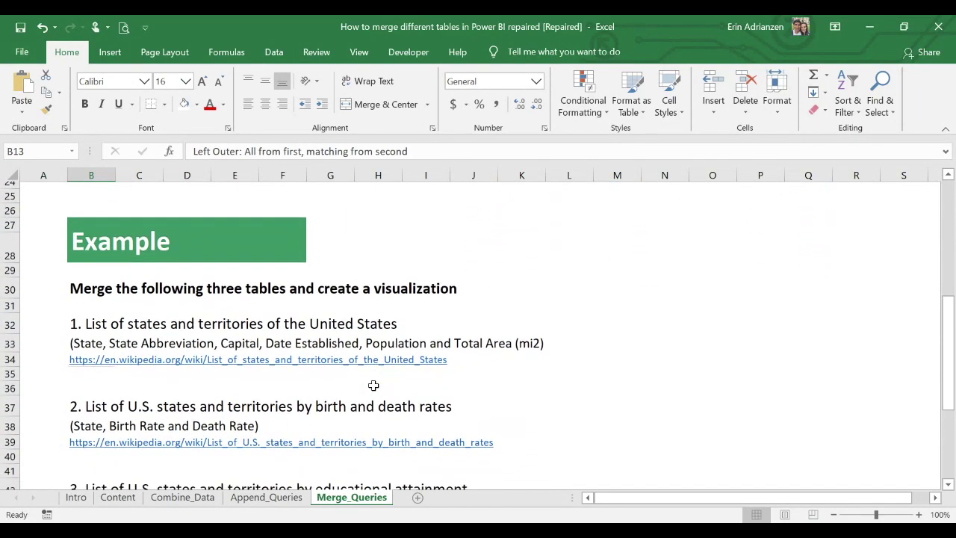
{"action": "scroll", "coordinate": [571, 377], "scroll_direction": "down", "scroll_amount": 1}
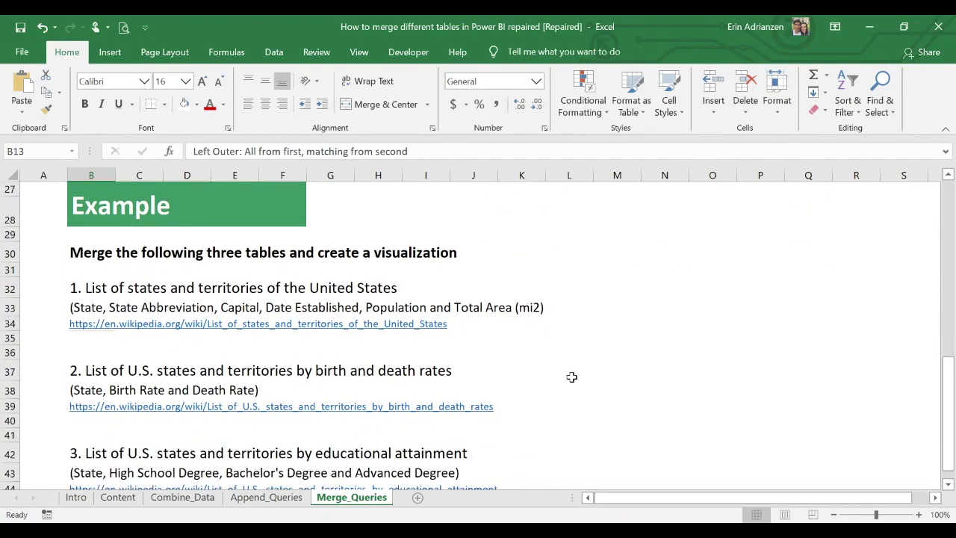
{"action": "left_click", "coordinate": [97, 254]}
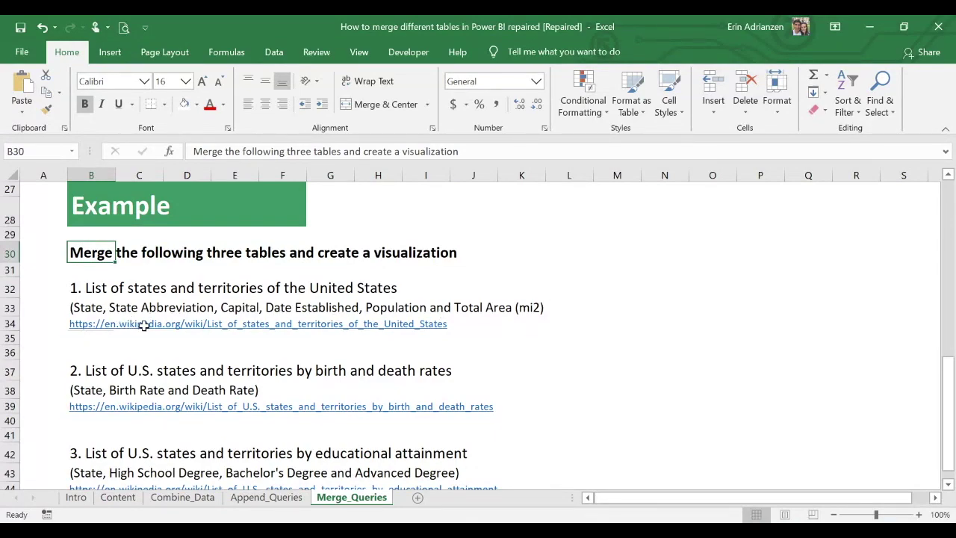
{"action": "left_click", "coordinate": [90, 287]}
{"action": "left_click_drag", "start_coordinate": [420, 151], "coordinate": [205, 152]}
{"action": "key", "text": "ctrl+c"}
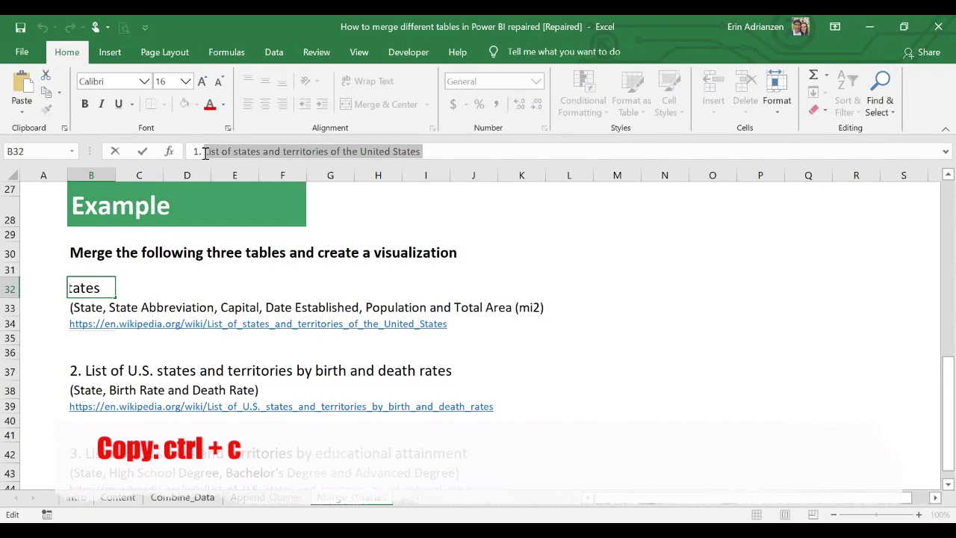
- Switch to Chrome, search Google for the copied title and open the Wikipedia article with that name
{"action": "left_click", "coordinate": [298, 470]}
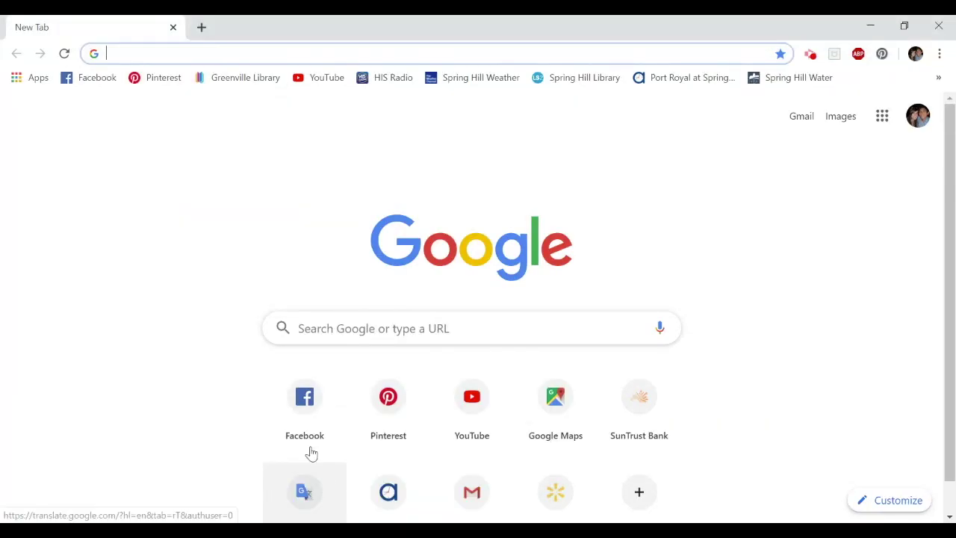
{"action": "key", "text": "ctrl+v"}
{"action": "key", "text": "Return"}
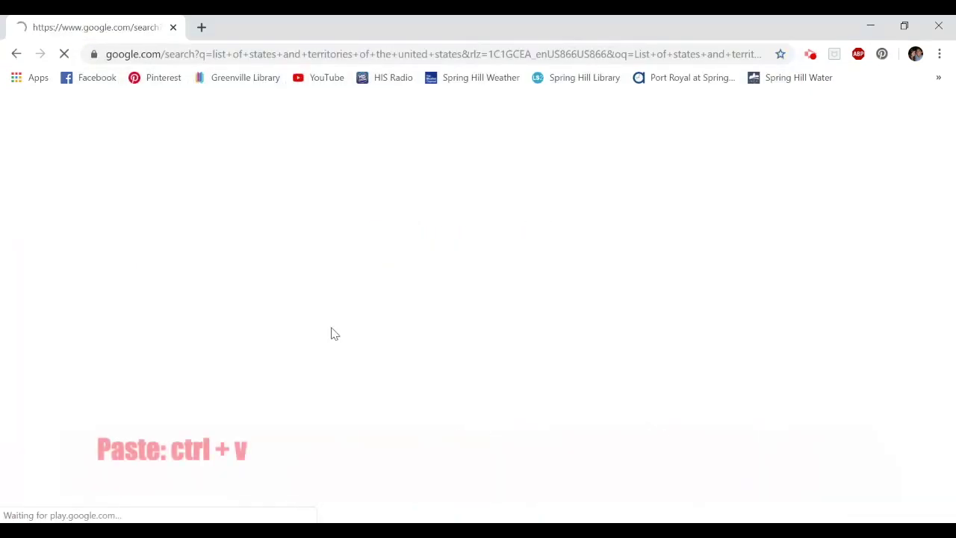
{"action": "scroll", "coordinate": [340, 391], "scroll_direction": "down", "scroll_amount": 2}
{"action": "scroll", "coordinate": [340, 391], "scroll_direction": "down", "scroll_amount": 2}
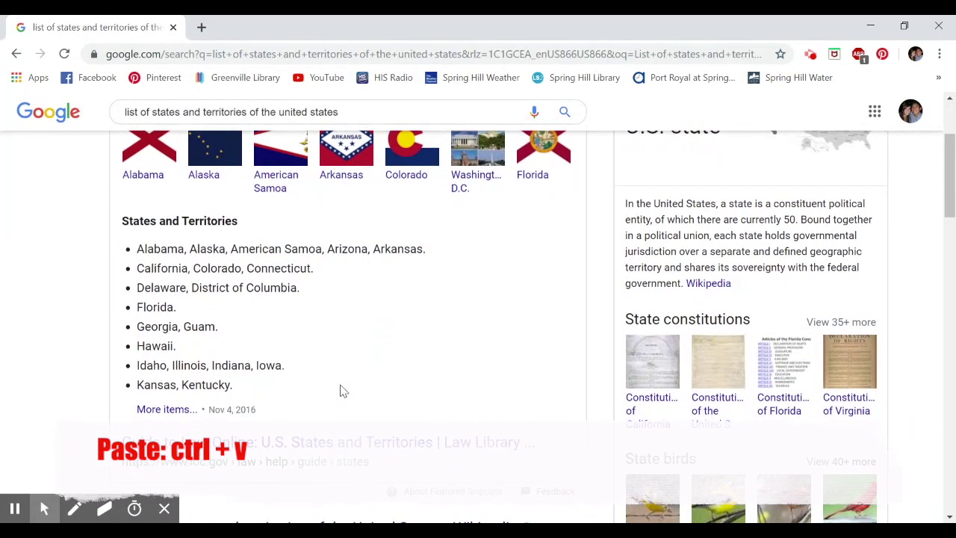
{"action": "left_click", "coordinate": [266, 404]}
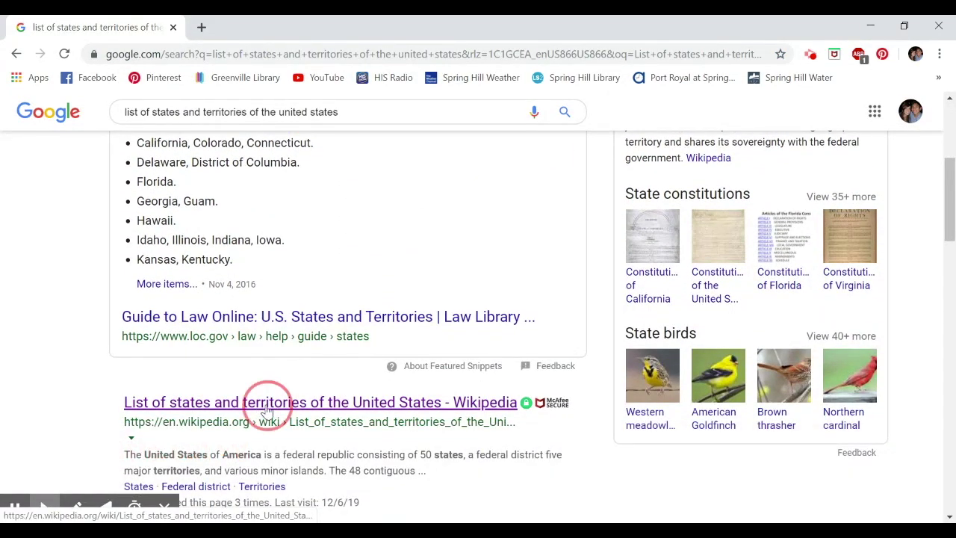
- Look over the article's table of states and copy the page's URL
{"action": "scroll", "coordinate": [451, 346], "scroll_direction": "down", "scroll_amount": 2}
{"action": "scroll", "coordinate": [452, 345], "scroll_direction": "down", "scroll_amount": 13}
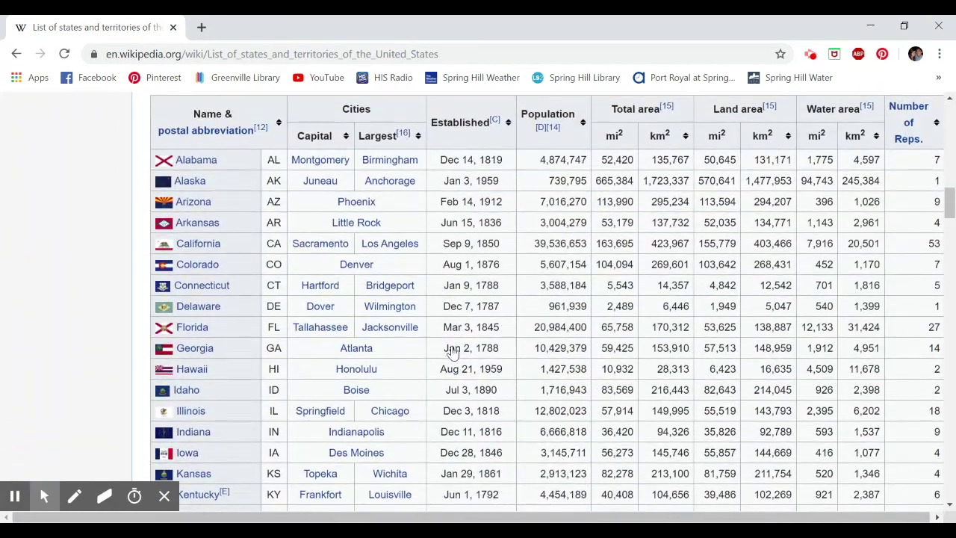
{"action": "scroll", "coordinate": [452, 348], "scroll_direction": "up", "scroll_amount": 15}
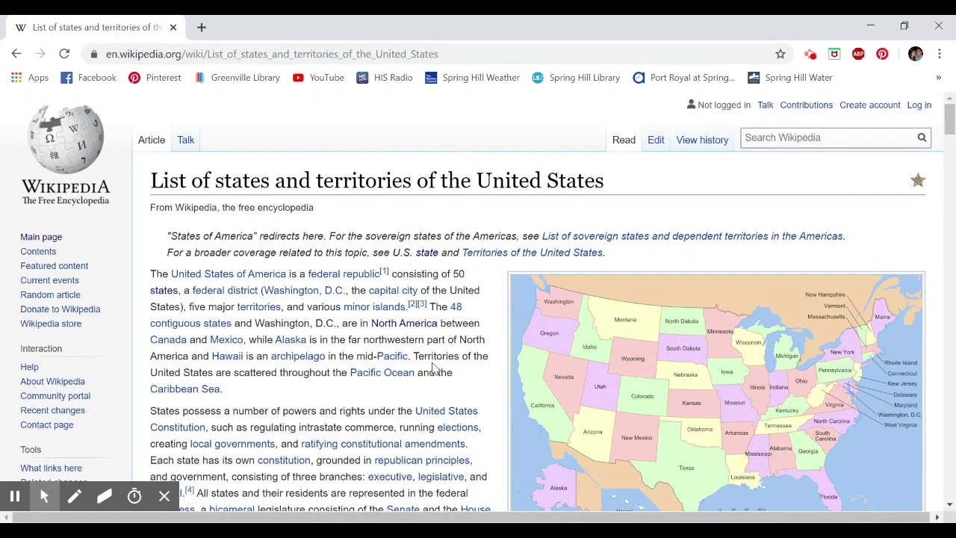
{"action": "left_click", "coordinate": [448, 53]}
{"action": "key", "text": "ctrl+c"}
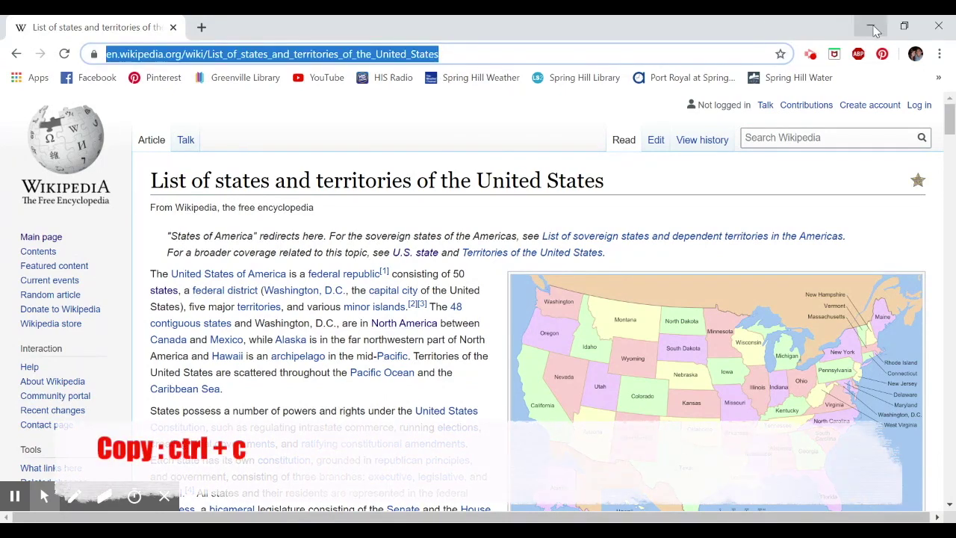
- Switch to Power BI Desktop and connect to a Web data source using the copied Wikipedia URL
{"action": "left_click", "coordinate": [870, 26]}
{"action": "left_click", "coordinate": [620, 463]}
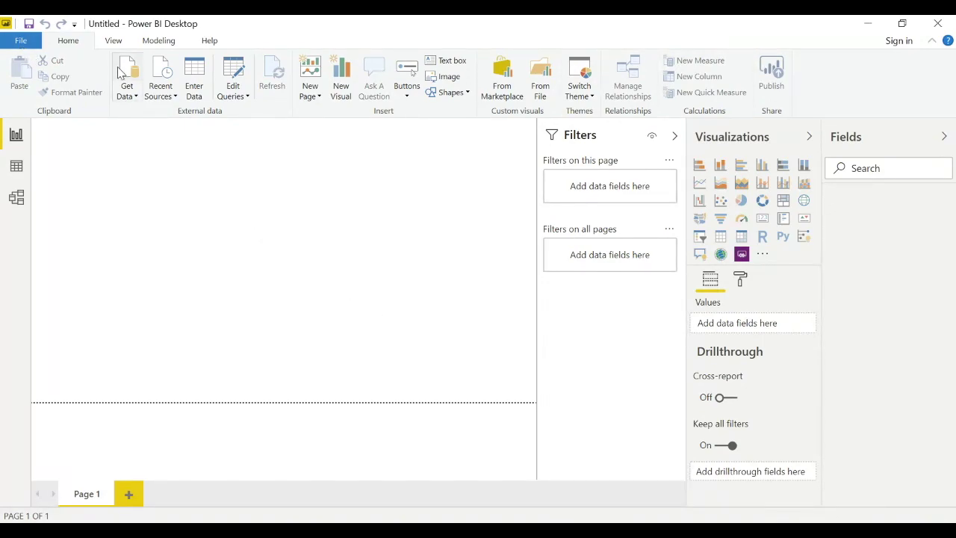
{"action": "left_click", "coordinate": [137, 90]}
{"action": "left_click", "coordinate": [109, 331]}
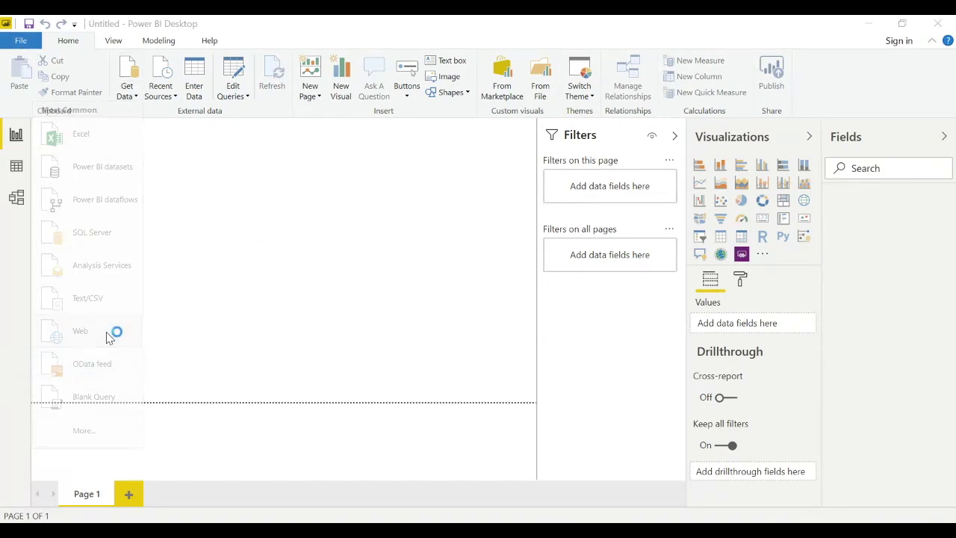
{"action": "left_click", "coordinate": [316, 276]}
{"action": "key", "text": "ctrl+v"}
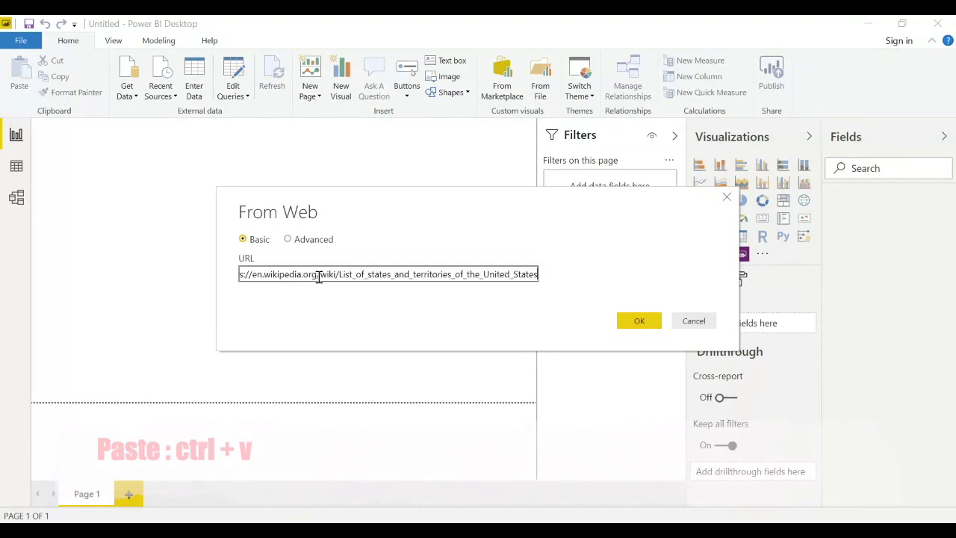
{"action": "left_click", "coordinate": [631, 321]}
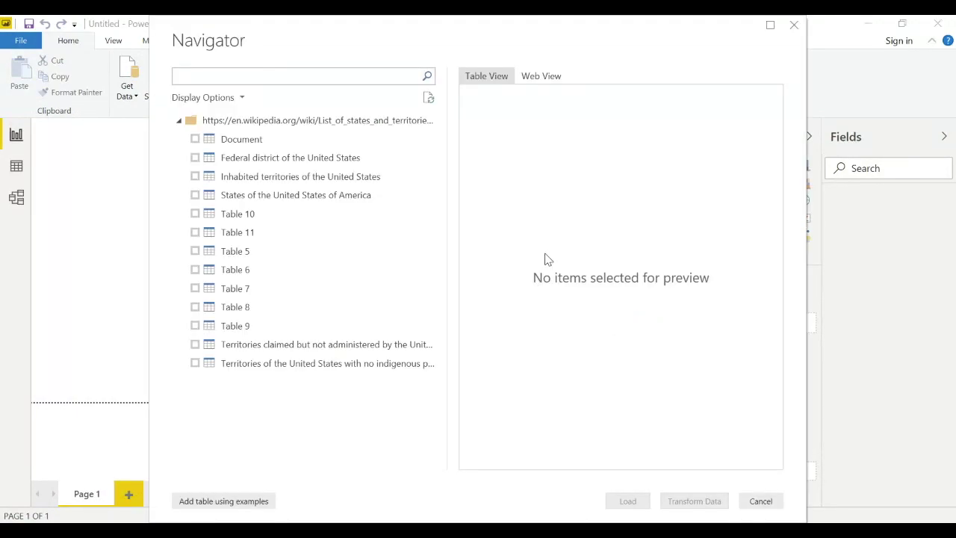
- Choose the table "States of the United States of America" and open it for transformation in Power Query Editor
{"action": "left_click", "coordinate": [195, 195]}
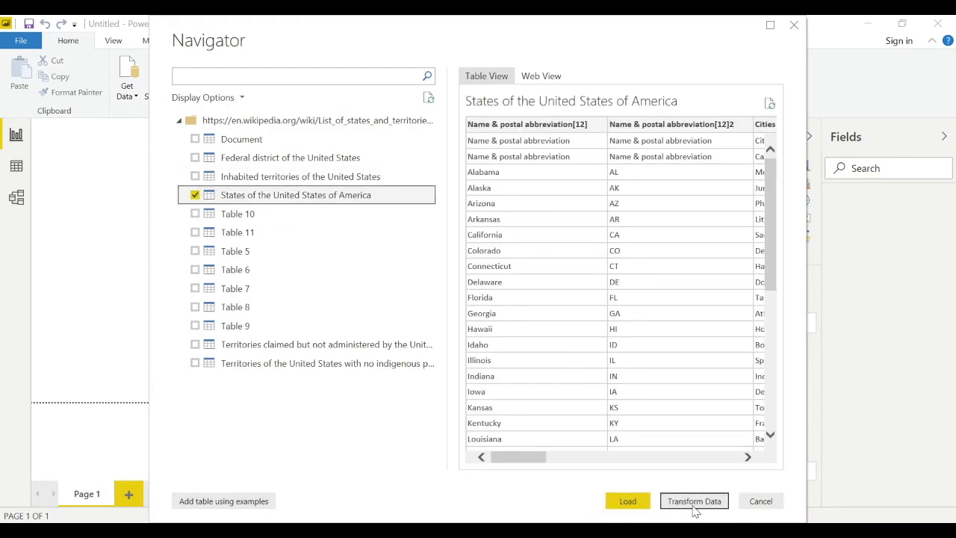
{"action": "left_click", "coordinate": [694, 507]}
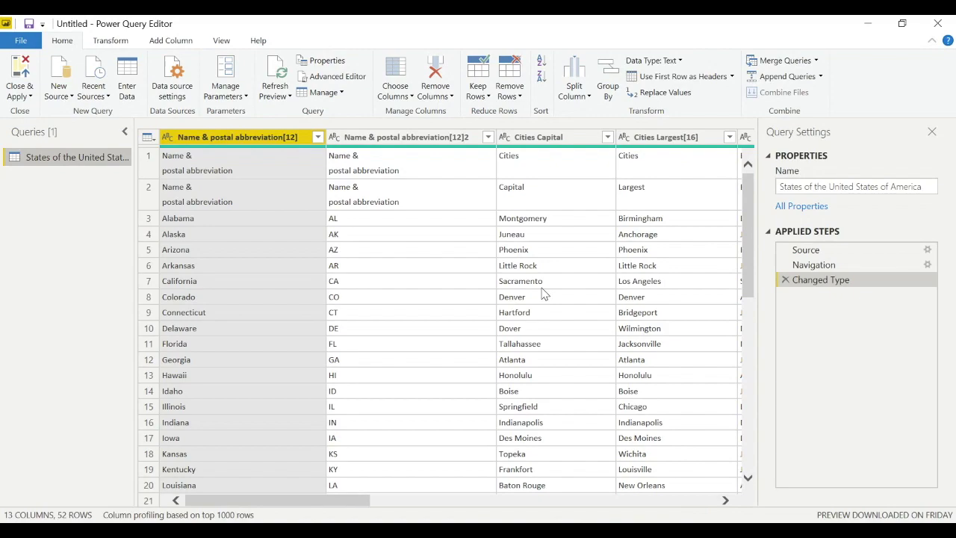
- Check the required columns in the Excel example and remove the top 2 rows from the states query
{"action": "left_click", "coordinate": [149, 163]}
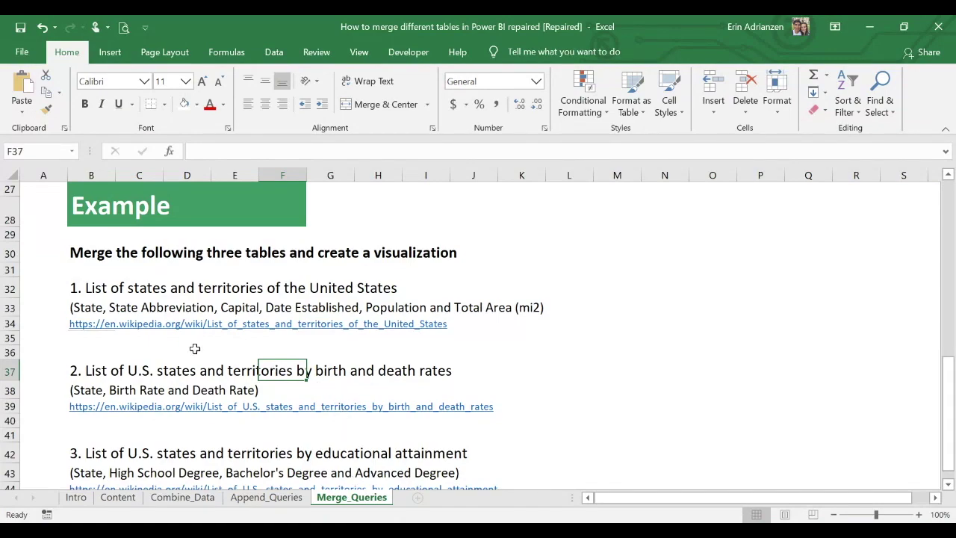
{"action": "left_click", "coordinate": [77, 305]}
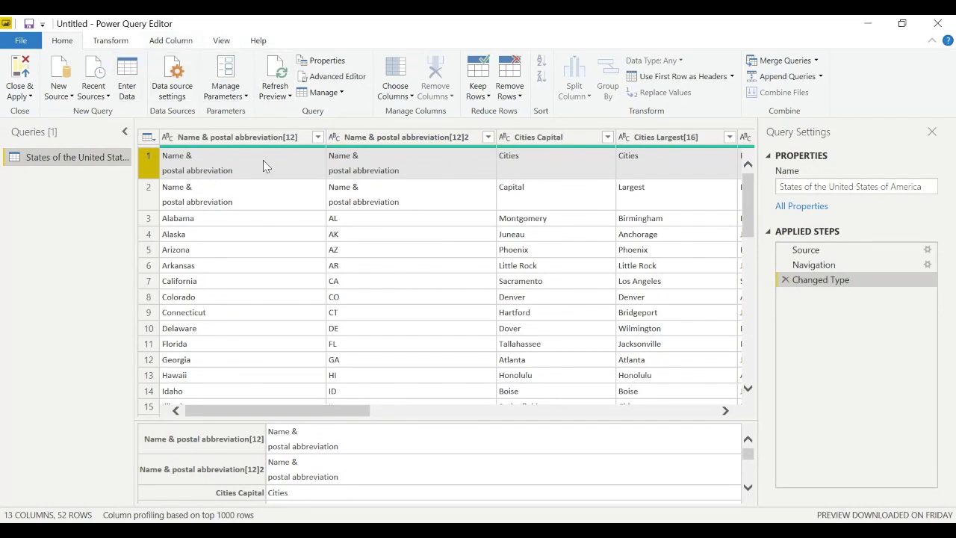
{"action": "left_click", "coordinate": [510, 88]}
{"action": "left_click", "coordinate": [455, 111]}
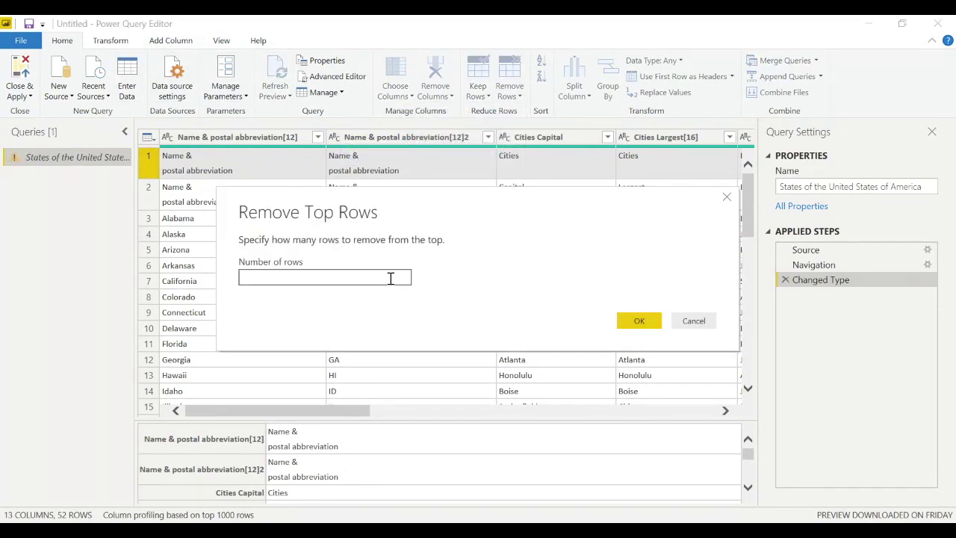
{"action": "left_click", "coordinate": [637, 321]}
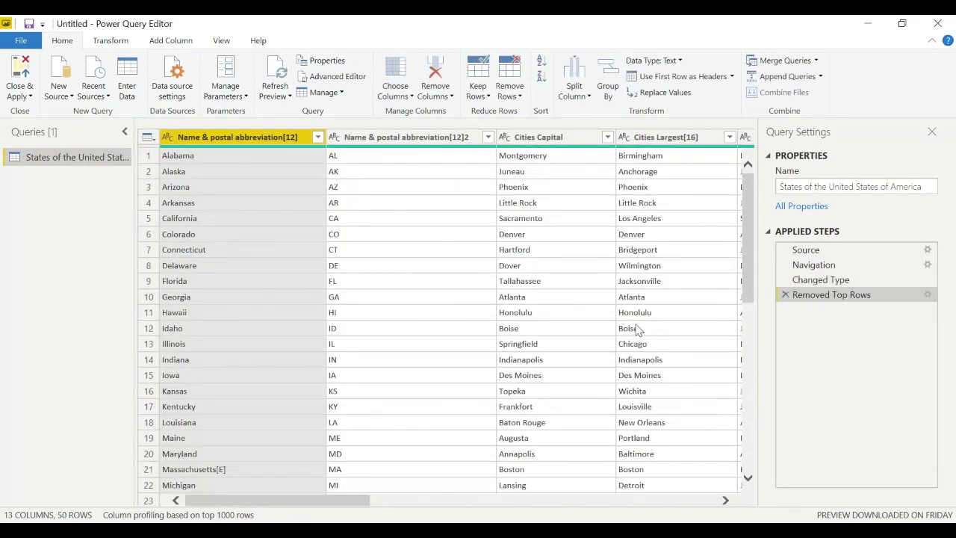
- Rename the first column, which holds the state names, as State
{"action": "double_click", "coordinate": [291, 139]}
{"action": "left_click", "coordinate": [303, 140]}
{"action": "key", "text": "BackSpace"}
{"action": "key", "text": "BackSpace"}
{"action": "key", "text": "BackSpace"}
{"action": "key", "text": "BackSpace"}
{"action": "key", "text": "ctrl+a"}
{"action": "type", "text": "State"}
{"action": "key", "text": "Return"}
- Rename the second column, which holds the postal abbreviations, as State abbreviation
{"action": "double_click", "coordinate": [337, 138]}
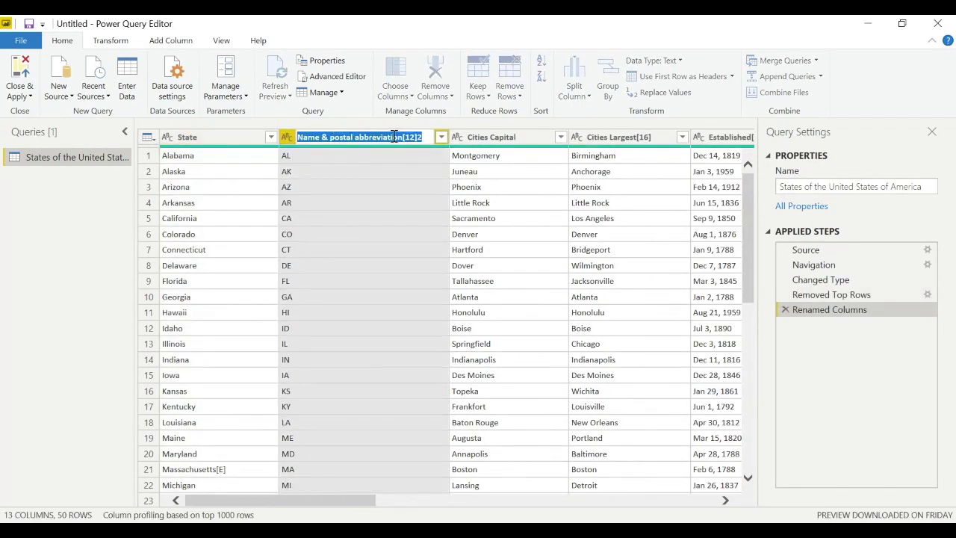
{"action": "key", "text": "End"}
{"action": "key", "text": "BackSpace"}
{"action": "key", "text": "BackSpace"}
{"action": "key", "text": "BackSpace"}
{"action": "key", "text": "BackSpace"}
{"action": "key", "text": "BackSpace"}
{"action": "key", "text": "Home"}
{"action": "key", "text": "Delete"}
{"action": "key", "text": "Delete"}
{"action": "key", "text": "Delete"}
{"action": "key", "text": "Delete"}
{"action": "key", "text": "Delete"}
{"action": "key", "text": "Delete"}
{"action": "key", "text": "Delete"}
{"action": "key", "text": "Delete"}
{"action": "key", "text": "Delete"}
{"action": "key", "text": "Delete"}
{"action": "key", "text": "Delete"}
{"action": "key", "text": "Delete"}
{"action": "key", "text": "Delete"}
{"action": "type", "text": "State"}
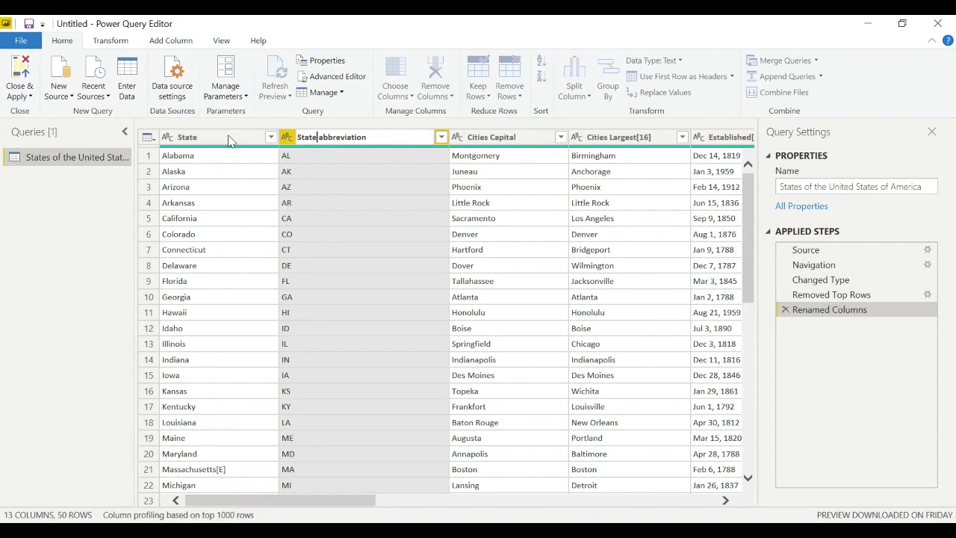
{"action": "key", "text": "Return"}
- Rename the Cities Capital column as Capital
{"action": "left_click", "coordinate": [471, 142]}
{"action": "double_click", "coordinate": [471, 141]}
{"action": "left_click", "coordinate": [481, 137]}
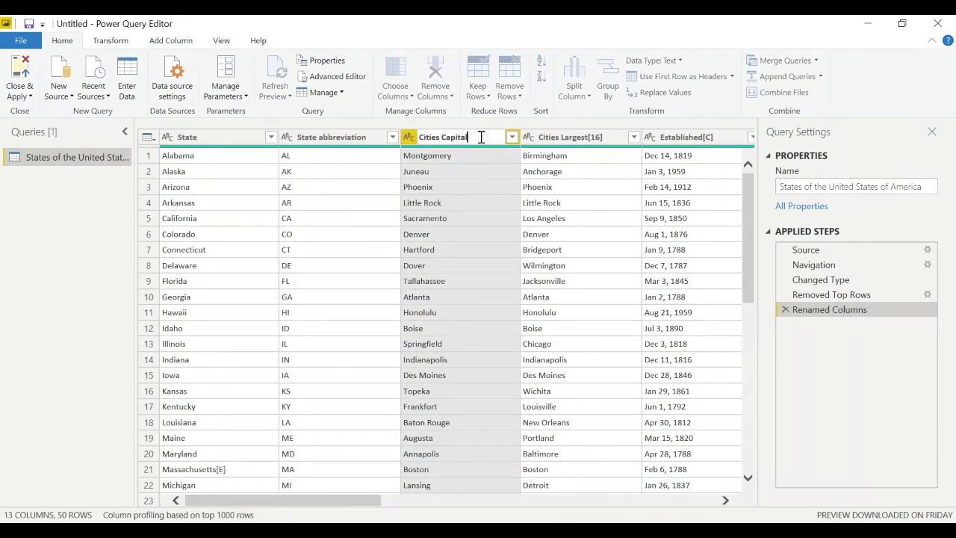
{"action": "key", "text": "Home"}
{"action": "key", "text": "Delete"}
{"action": "key", "text": "Delete"}
{"action": "key", "text": "Delete"}
{"action": "key", "text": "Delete"}
{"action": "key", "text": "Delete"}
{"action": "key", "text": "Delete"}
{"action": "key", "text": "Delete"}
{"action": "key", "text": "Return"}
- Remove the Cities Largest[16] column from the states query
{"action": "left_click", "coordinate": [593, 139]}
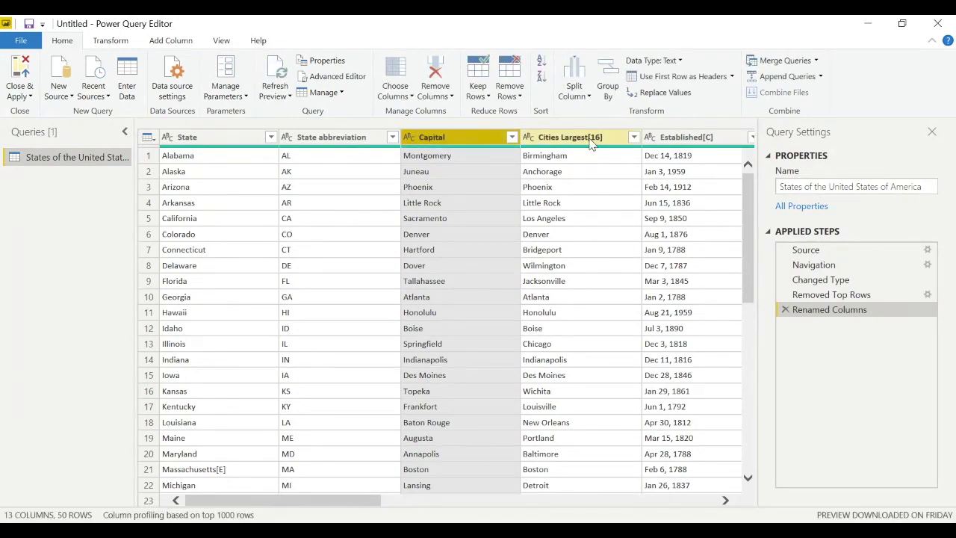
{"action": "left_click", "coordinate": [436, 92]}
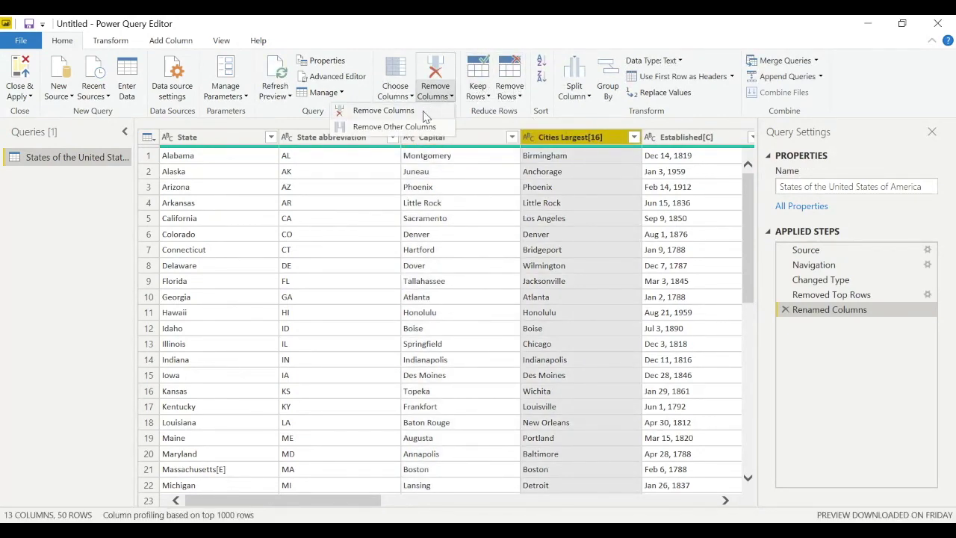
{"action": "left_click", "coordinate": [418, 109]}
- Rename the Established[C] column as Date Established
{"action": "double_click", "coordinate": [430, 135]}
{"action": "left_click", "coordinate": [431, 136]}
{"action": "key", "text": "BackSpace"}
{"action": "key", "text": "BackSpace"}
{"action": "key", "text": "BackSpace"}
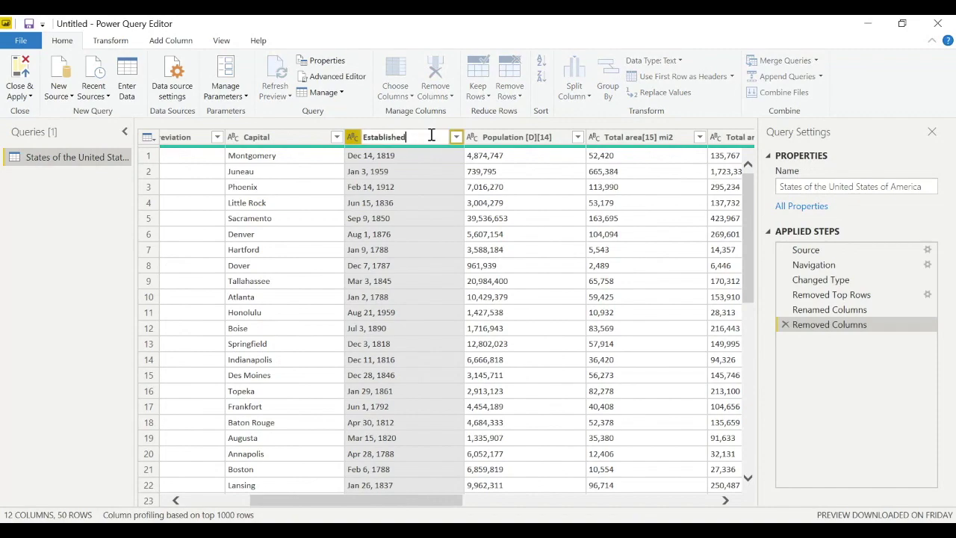
{"action": "left_click", "coordinate": [363, 137]}
{"action": "type", "text": "Date"}
{"action": "key", "text": "Return"}
- Rename the Population [D][14] column as Population
{"action": "left_click", "coordinate": [560, 142]}
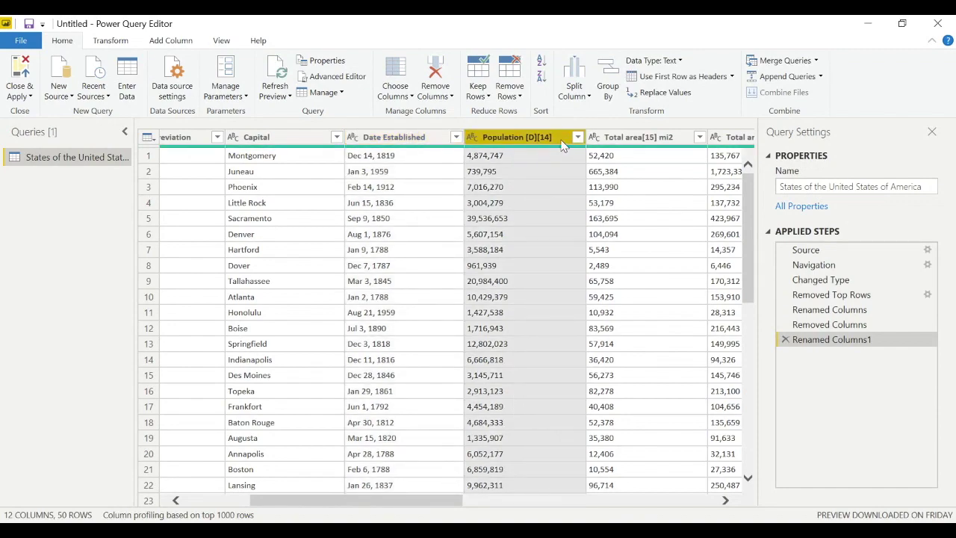
{"action": "double_click", "coordinate": [562, 140]}
{"action": "left_click", "coordinate": [562, 140]}
{"action": "key", "text": "BackSpace"}
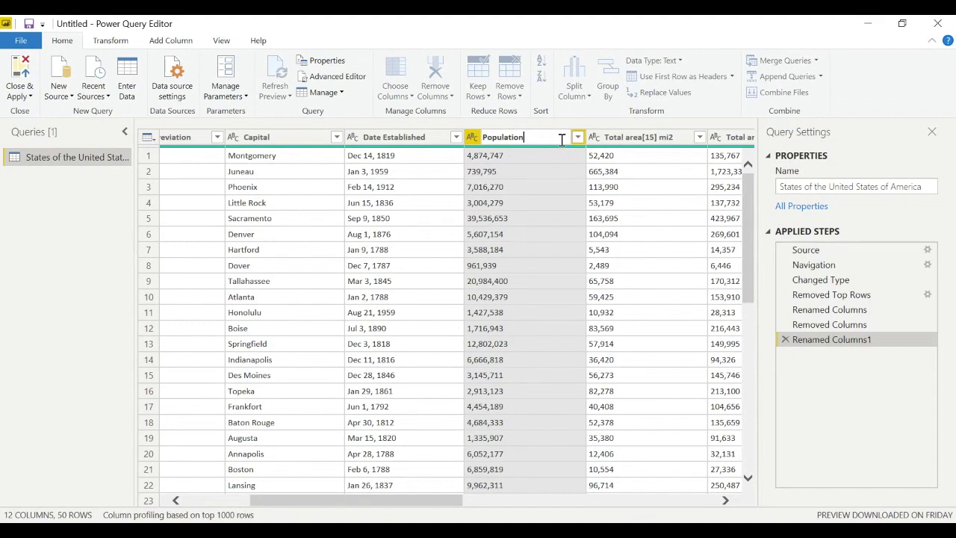
{"action": "key", "text": "Return"}
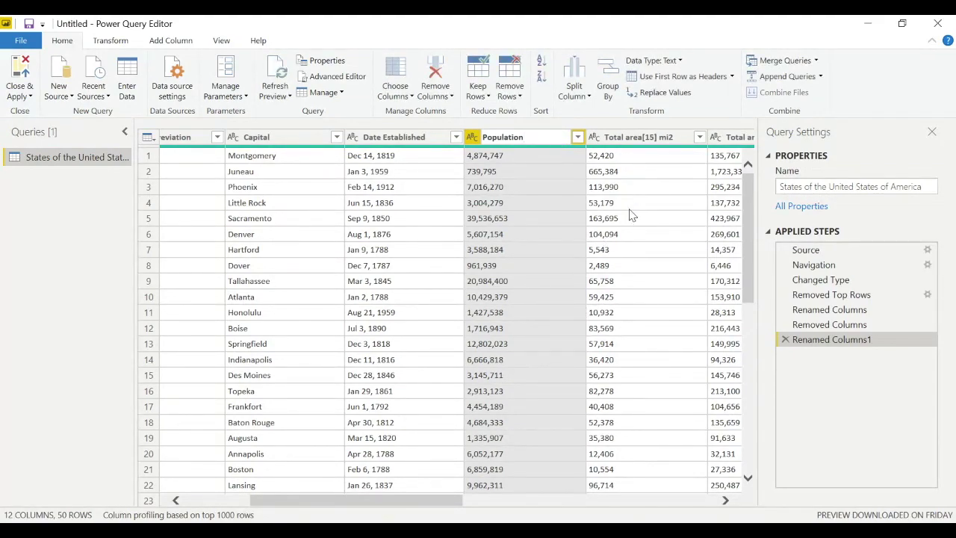
- Rename the Total area[15] mi2 column as Total area (mi2)
{"action": "scroll", "coordinate": [523, 154], "scroll_direction": "right", "scroll_amount": 3}
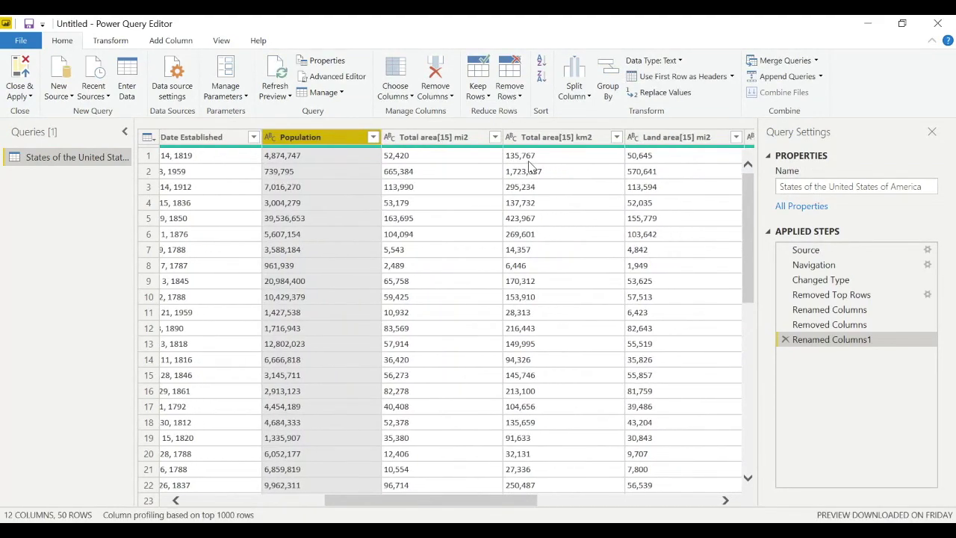
{"action": "double_click", "coordinate": [463, 141]}
{"action": "left_click", "coordinate": [454, 138]}
{"action": "key", "text": "BackSpace"}
{"action": "key", "text": "BackSpace"}
{"action": "key", "text": "BackSpace"}
{"action": "key", "text": "BackSpace"}
{"action": "key", "text": "BackSpace"}
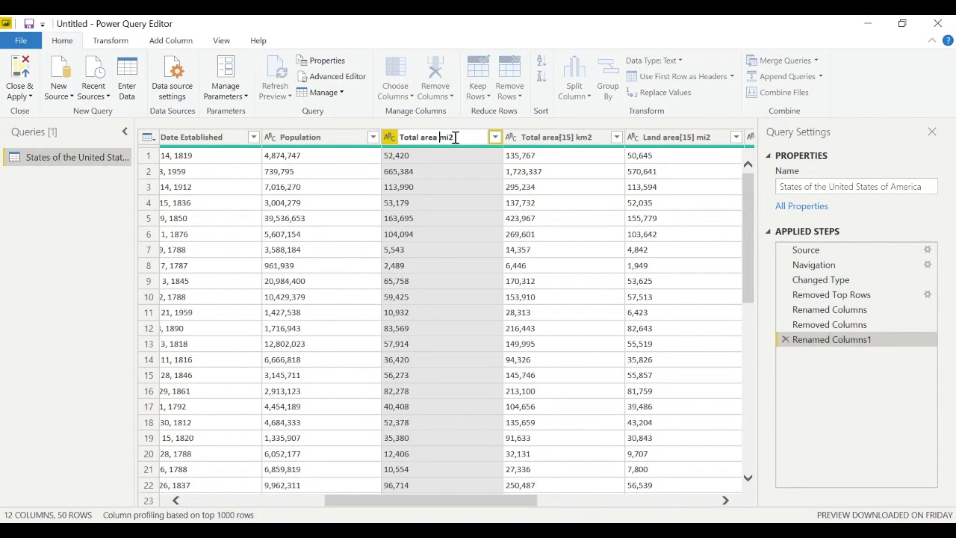
- Remove the Total area[15] km2 column from the states query
{"action": "left_click", "coordinate": [553, 137]}
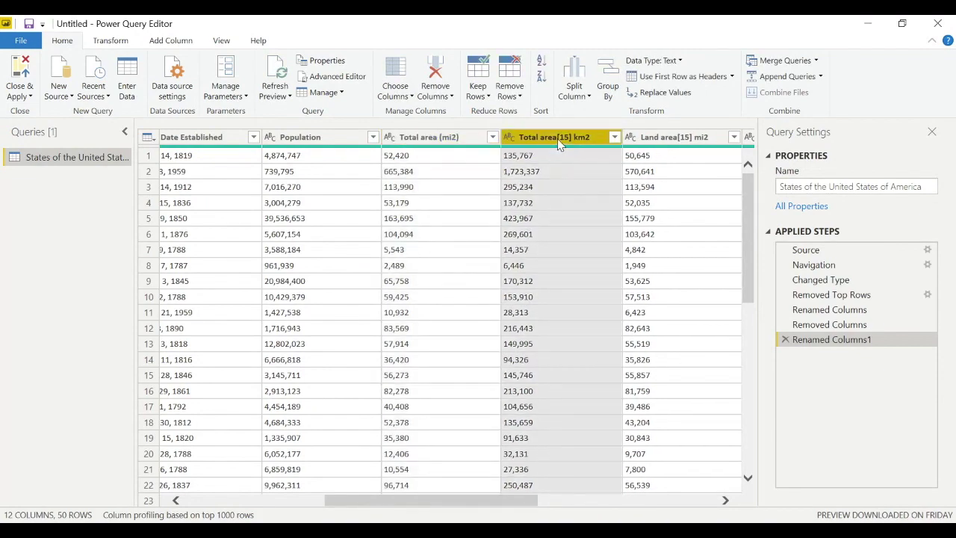
{"action": "left_click", "coordinate": [441, 96]}
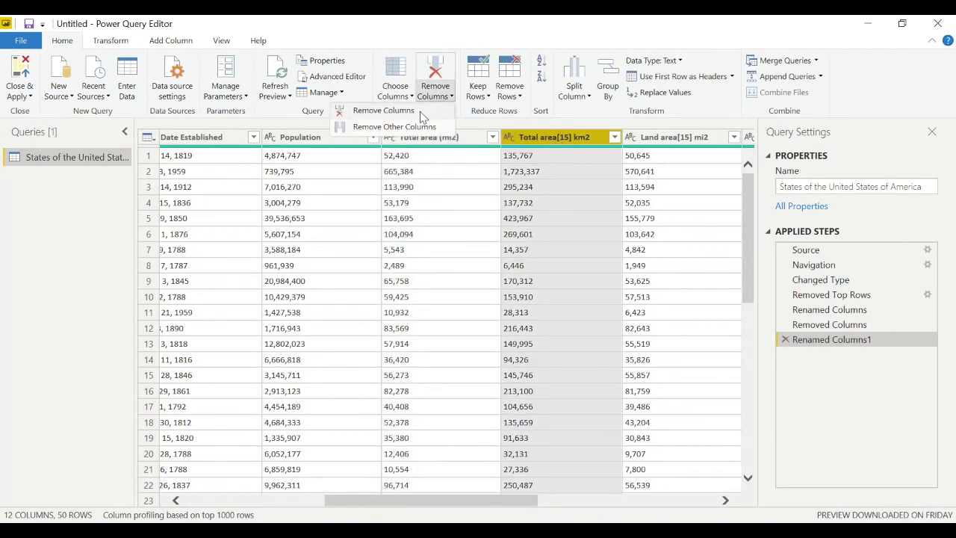
{"action": "left_click", "coordinate": [417, 110]}
- Remove all the columns from Land area[15] mi2 through Number of Reps. in one operation
{"action": "scroll", "coordinate": [634, 193], "scroll_direction": "right", "scroll_amount": 2}
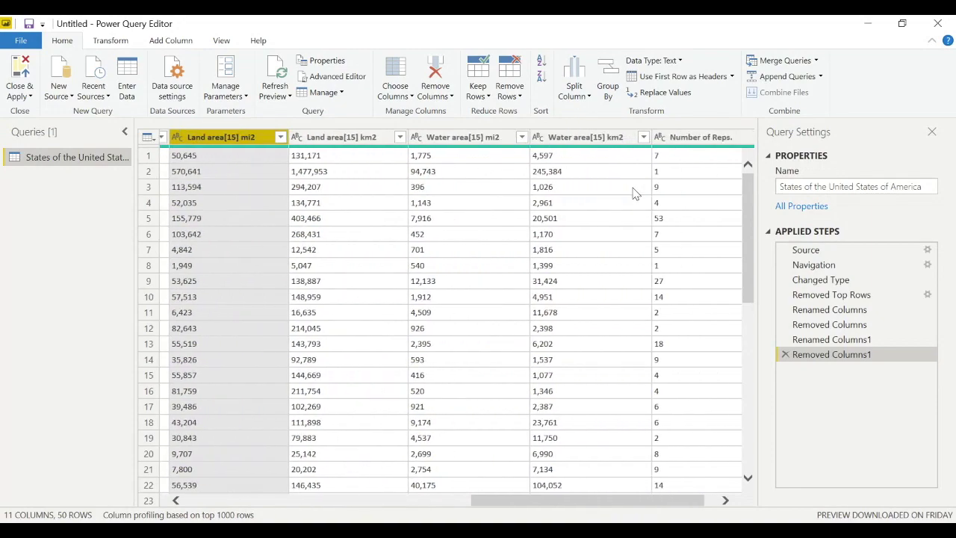
{"action": "scroll", "coordinate": [634, 193], "scroll_direction": "right", "scroll_amount": 1}
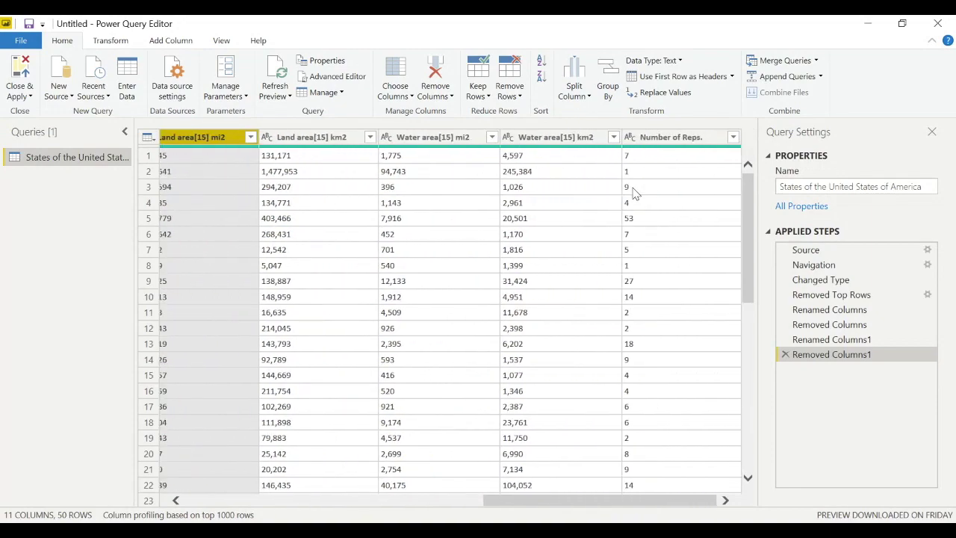
{"action": "left_click", "coordinate": [691, 138], "text": "shift"}
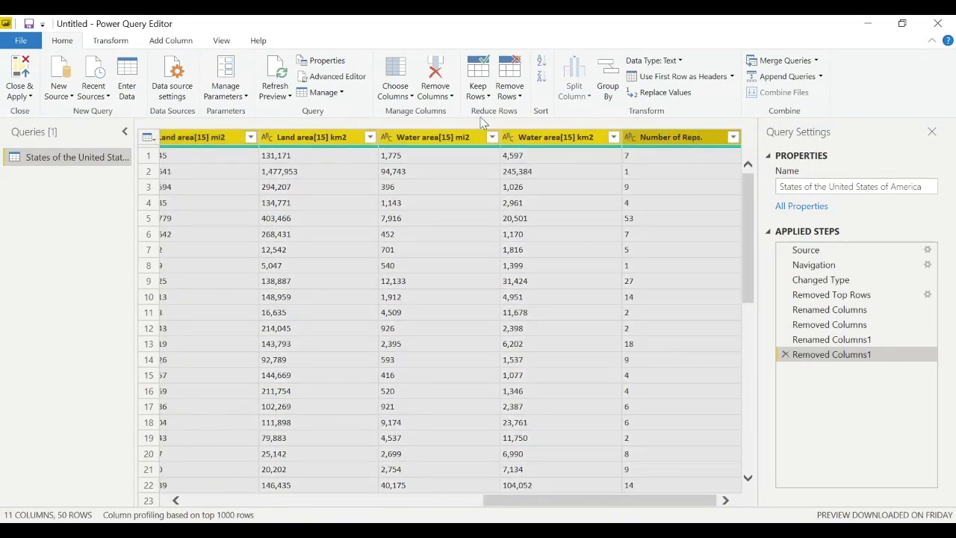
{"action": "left_click", "coordinate": [440, 94]}
{"action": "left_click", "coordinate": [384, 111]}
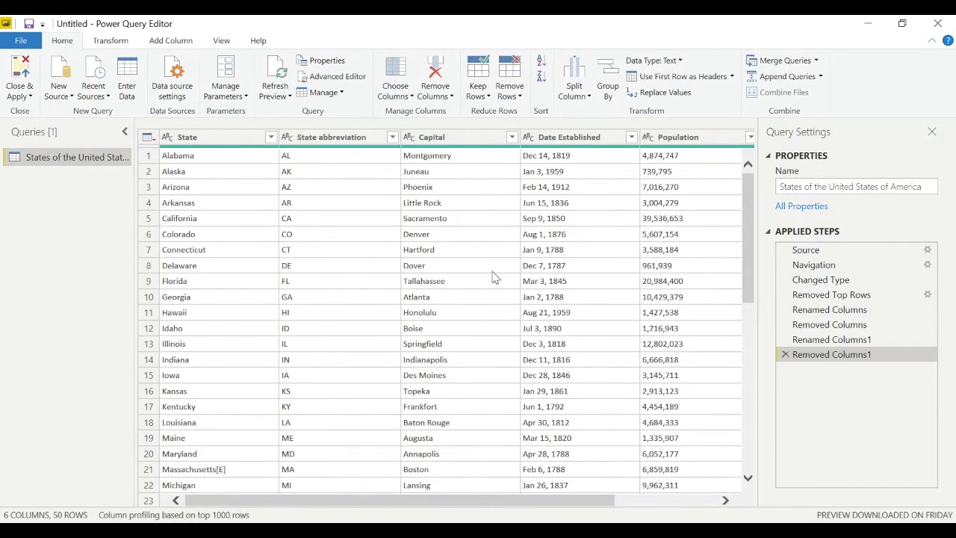
- Replace the value Massachusetts[E] with Massachusetts in the State column
{"action": "scroll", "coordinate": [448, 337], "scroll_direction": "down", "scroll_amount": 5}
{"action": "left_click", "coordinate": [179, 211]}
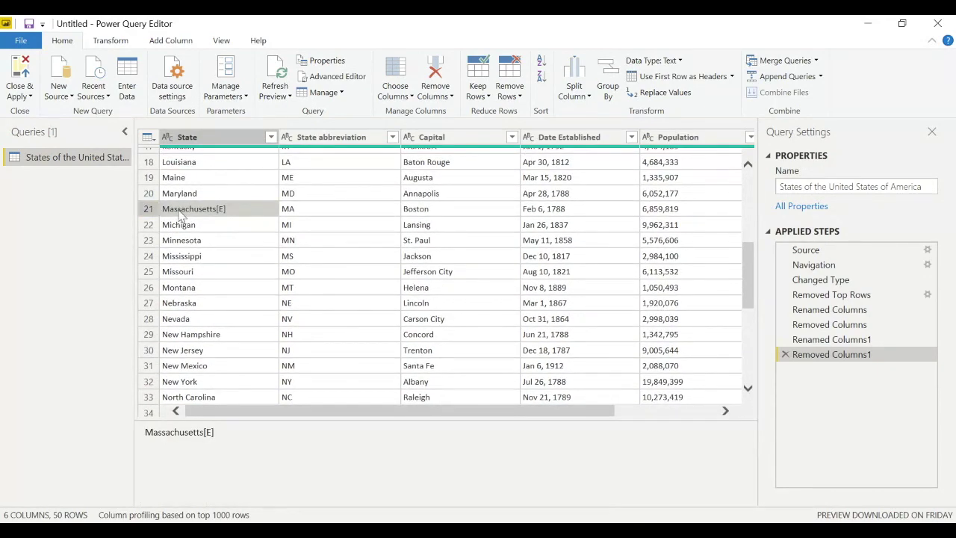
{"action": "right_click", "coordinate": [235, 213]}
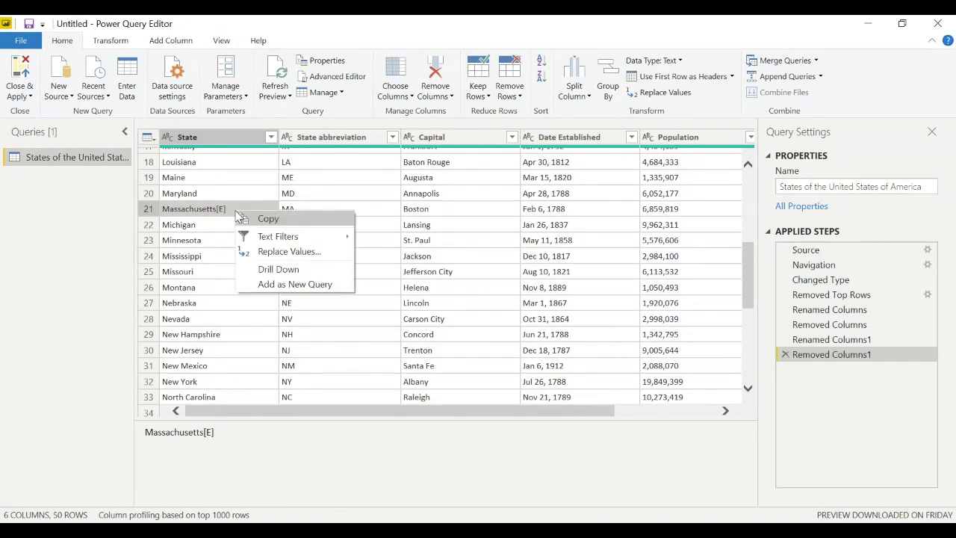
{"action": "left_click", "coordinate": [284, 254]}
{"action": "key", "text": "ctrl+c"}
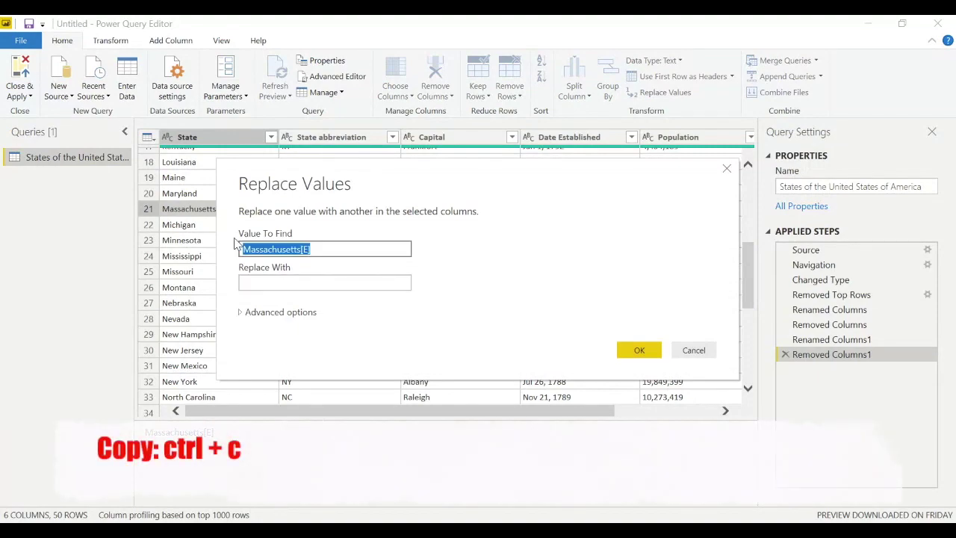
{"action": "left_click", "coordinate": [280, 281]}
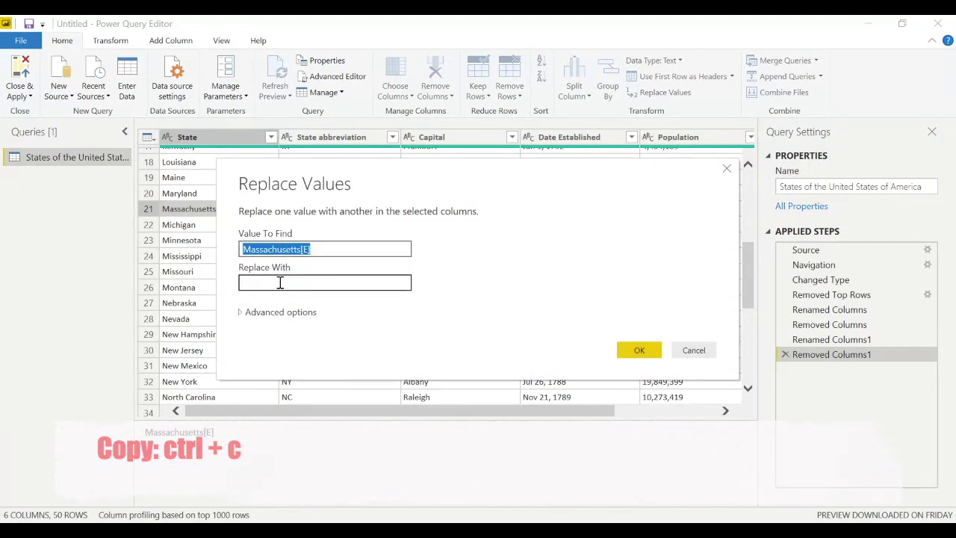
{"action": "key", "text": "ctrl+v"}
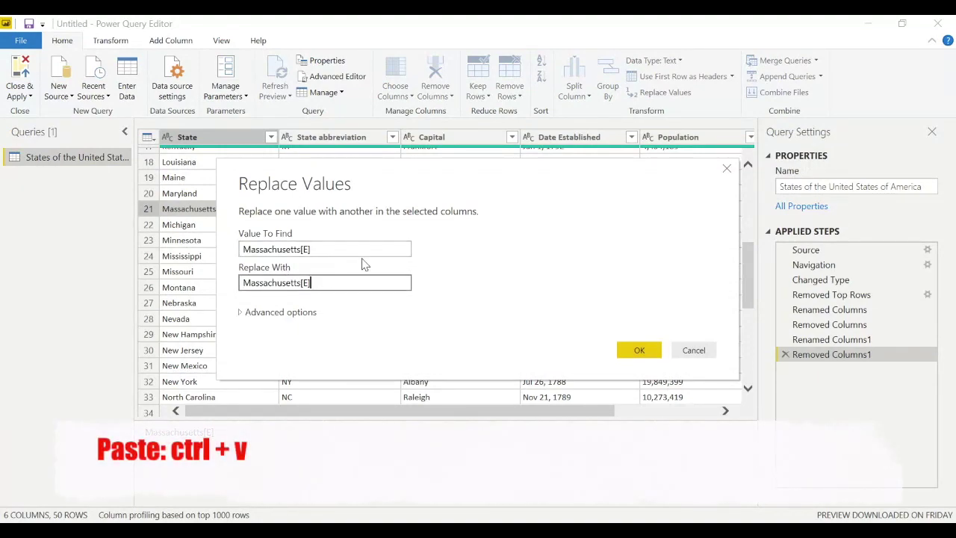
{"action": "left_click", "coordinate": [322, 248]}
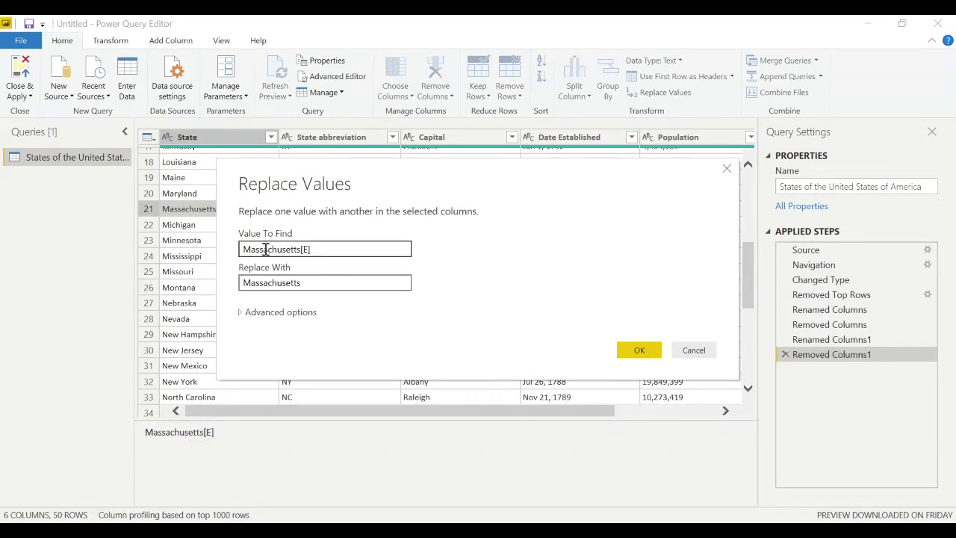
{"action": "left_click", "coordinate": [275, 282]}
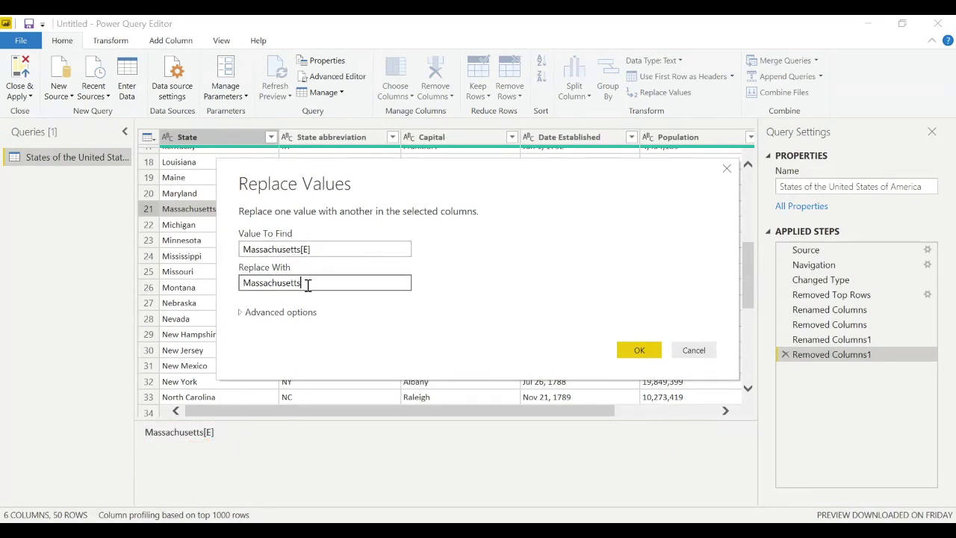
{"action": "left_click", "coordinate": [638, 351]}
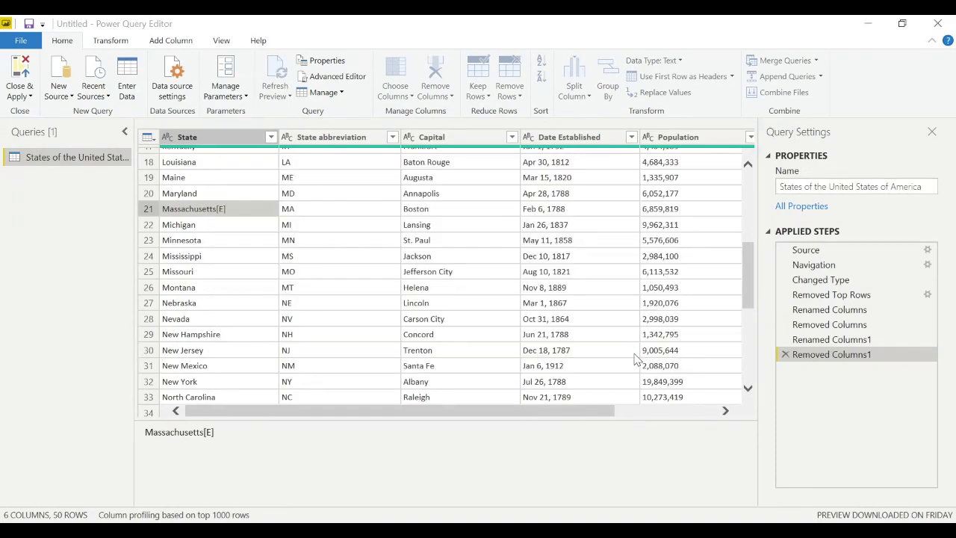
- Check the State column for other footnote marks and change the data type of the Date Established column to Date
{"action": "scroll", "coordinate": [174, 406], "scroll_direction": "down", "scroll_amount": 10}
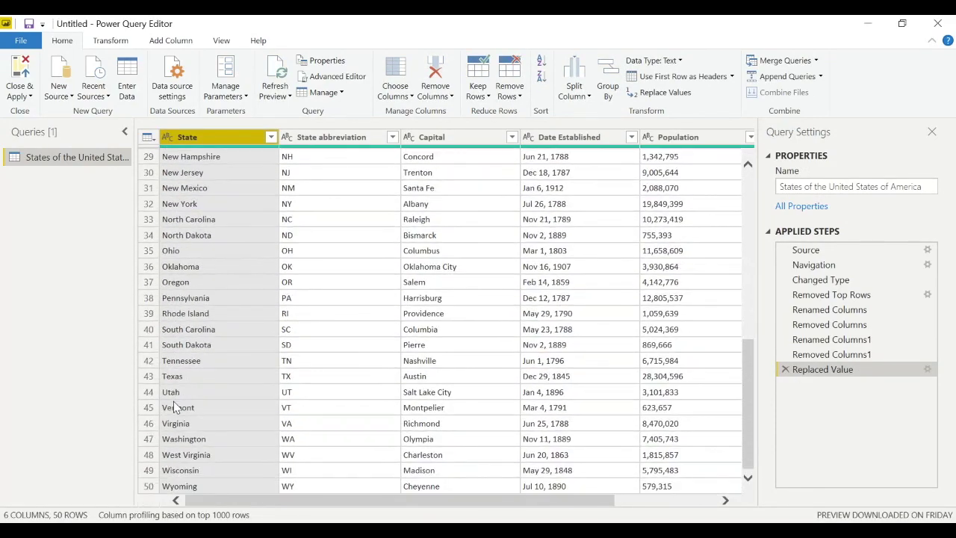
{"action": "scroll", "coordinate": [215, 277], "scroll_direction": "up", "scroll_amount": 9}
{"action": "scroll", "coordinate": [214, 281], "scroll_direction": "up", "scroll_amount": 1}
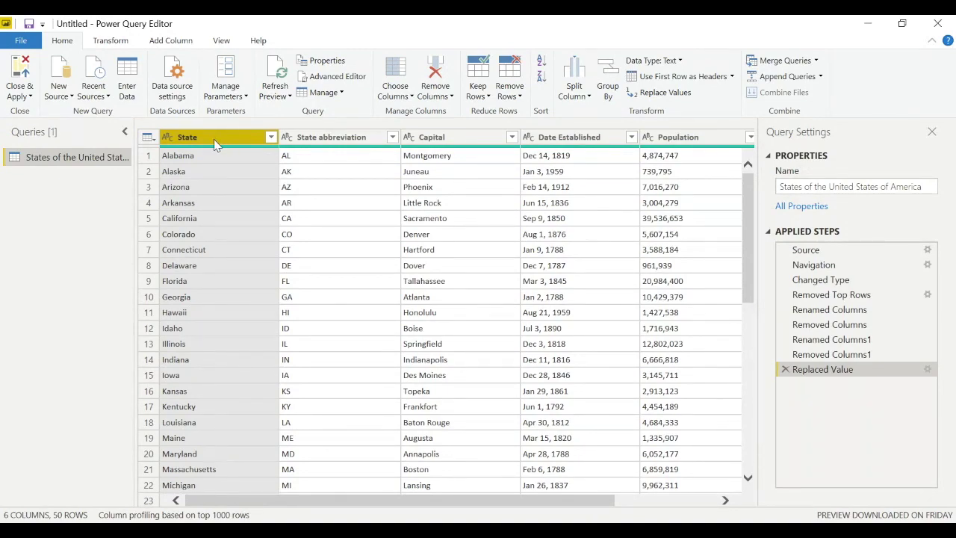
{"action": "mouse_move", "coordinate": [192, 150]}
{"action": "left_click", "coordinate": [352, 140]}
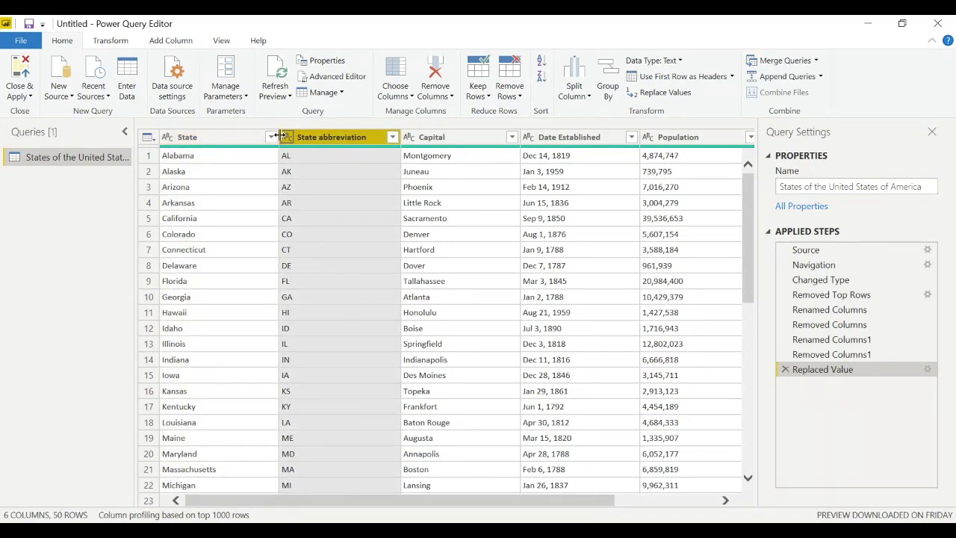
{"action": "scroll", "coordinate": [471, 180], "scroll_direction": "right", "scroll_amount": 3}
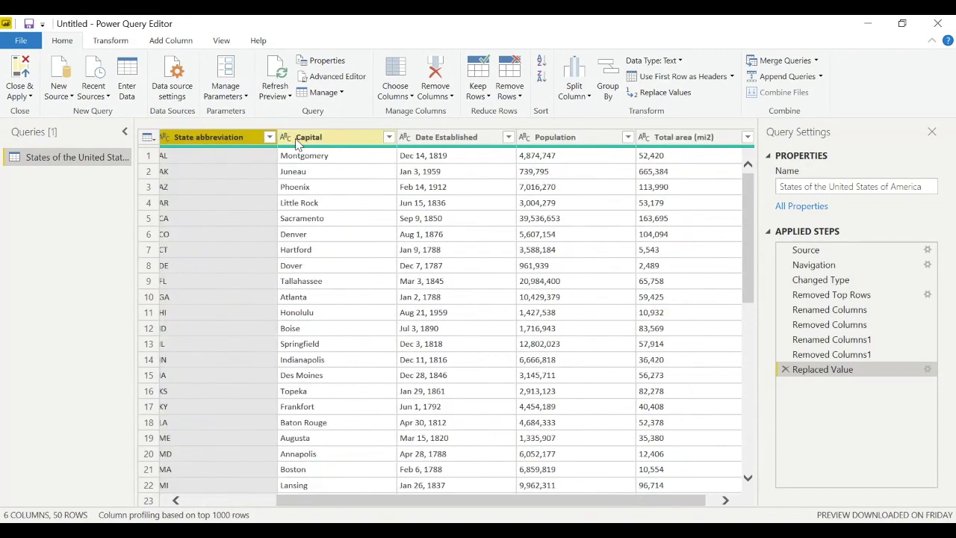
{"action": "left_click", "coordinate": [451, 142]}
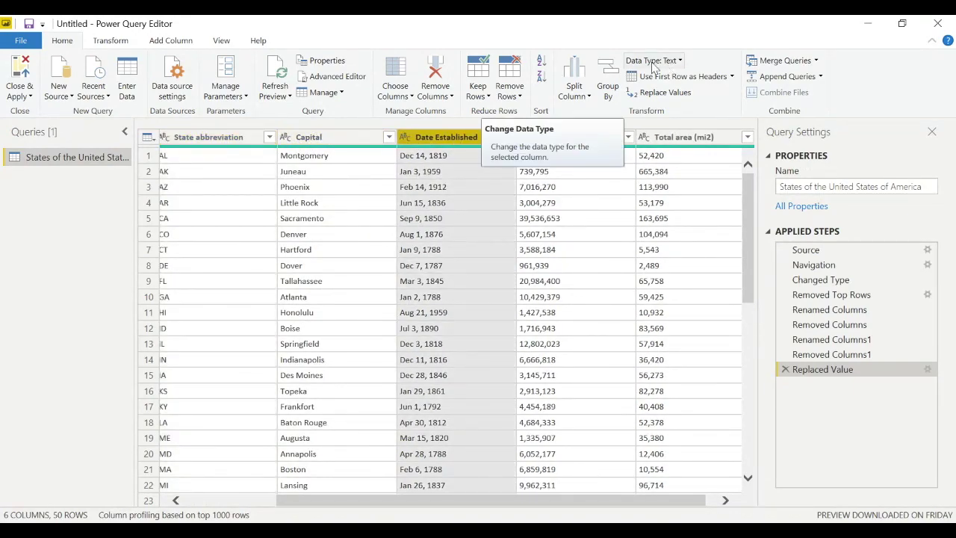
{"action": "left_click", "coordinate": [676, 63]}
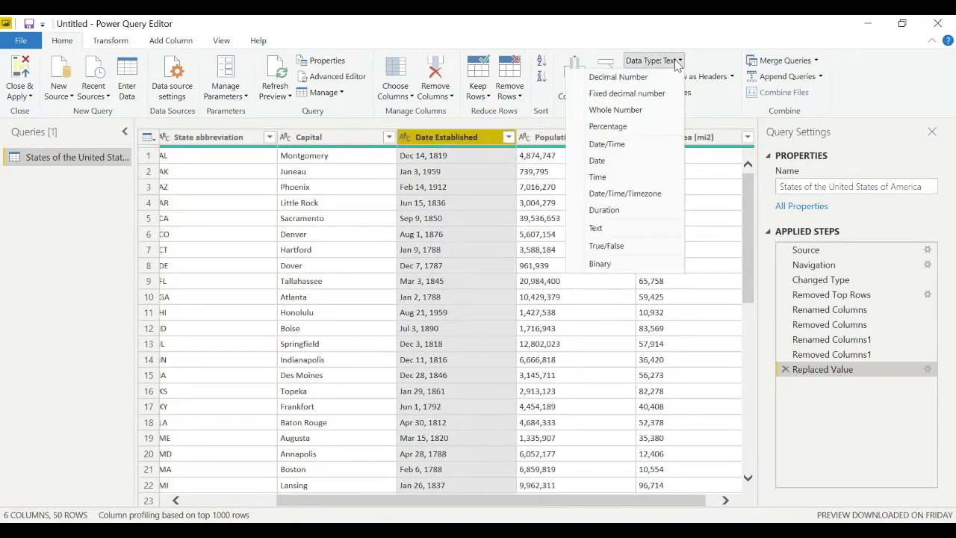
{"action": "left_click", "coordinate": [621, 163]}
- Change the data type of the Population and Total area (mi2) columns to Whole Number
{"action": "left_click", "coordinate": [578, 137]}
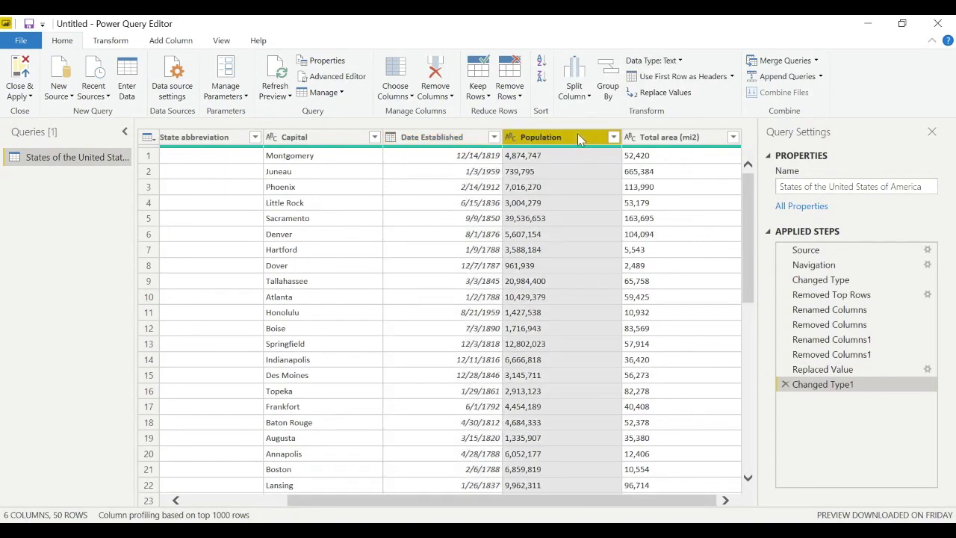
{"action": "left_click", "coordinate": [681, 61]}
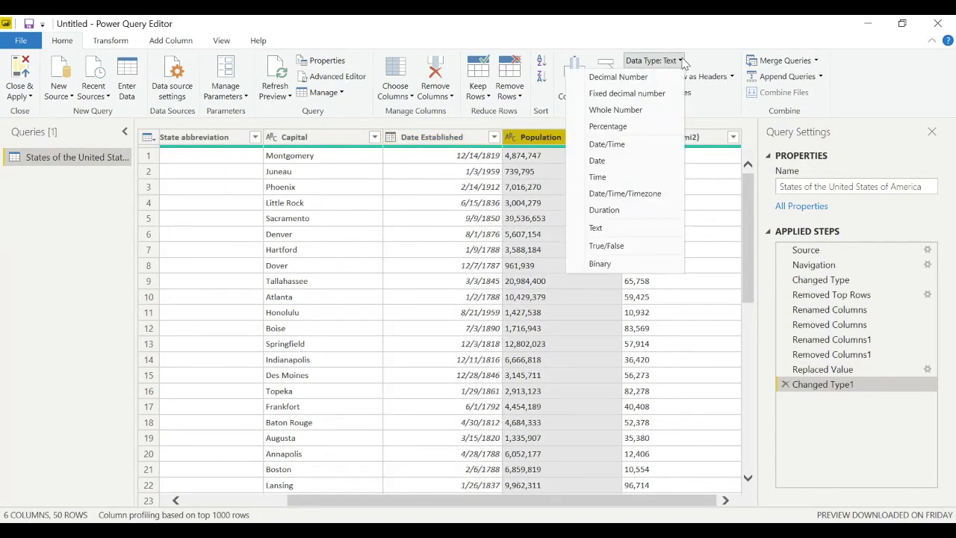
{"action": "left_click", "coordinate": [641, 109]}
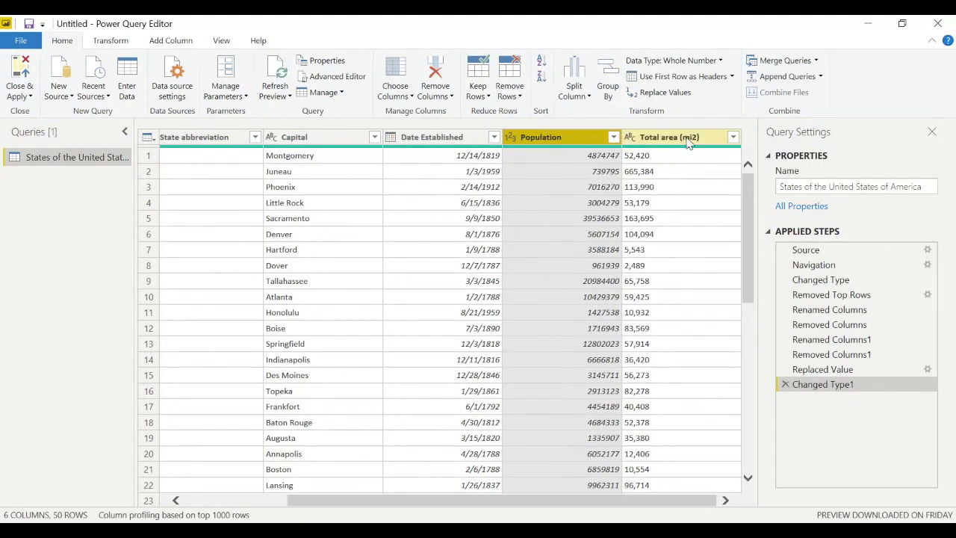
{"action": "left_click", "coordinate": [688, 139]}
{"action": "left_click", "coordinate": [679, 62]}
{"action": "left_click", "coordinate": [640, 109]}
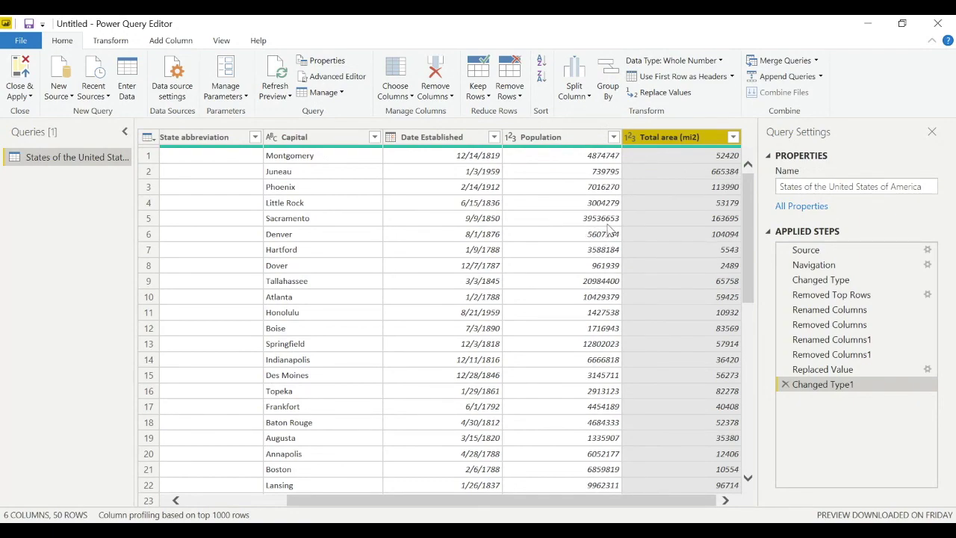
- Close the query editor and apply the changes to the report
{"action": "scroll", "coordinate": [608, 230], "scroll_direction": "left", "scroll_amount": 3}
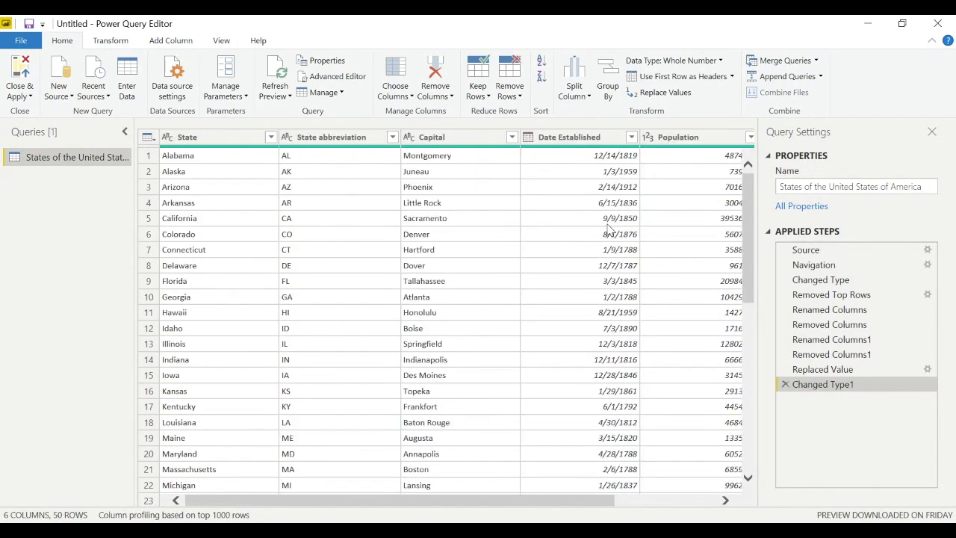
{"action": "left_click", "coordinate": [20, 94]}
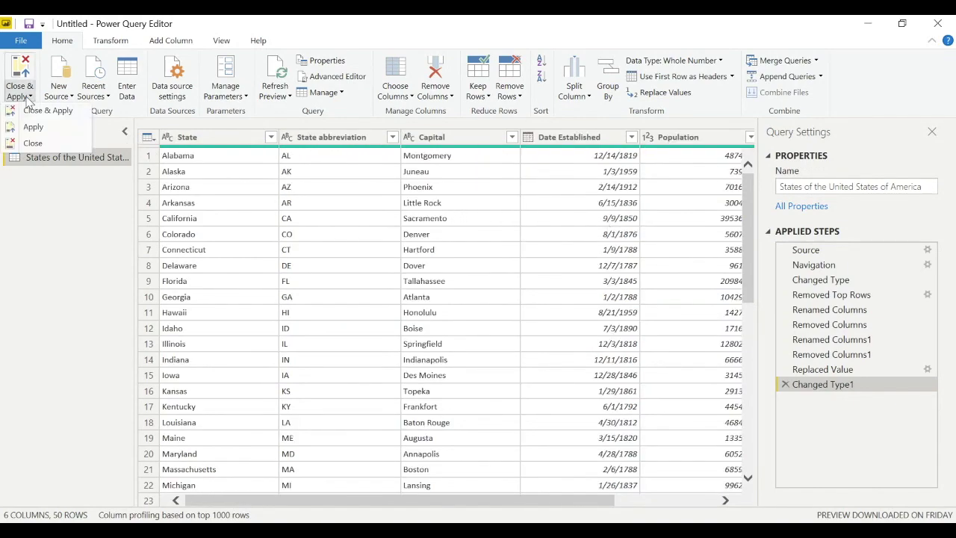
{"action": "left_click", "coordinate": [45, 113]}
{"action": "left_click", "coordinate": [830, 202]}
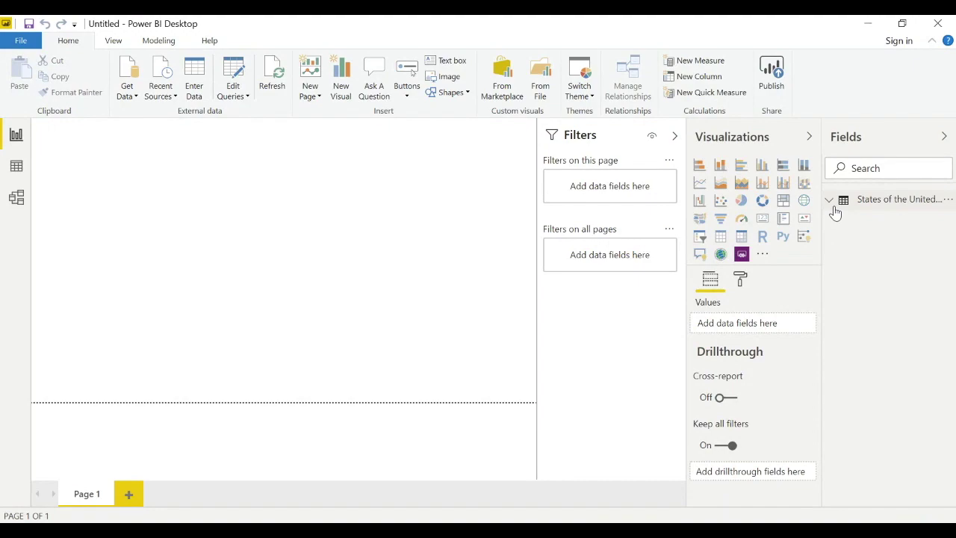
- Rename the States of the United States of America table as 50 US States and check its field list
{"action": "double_click", "coordinate": [886, 200]}
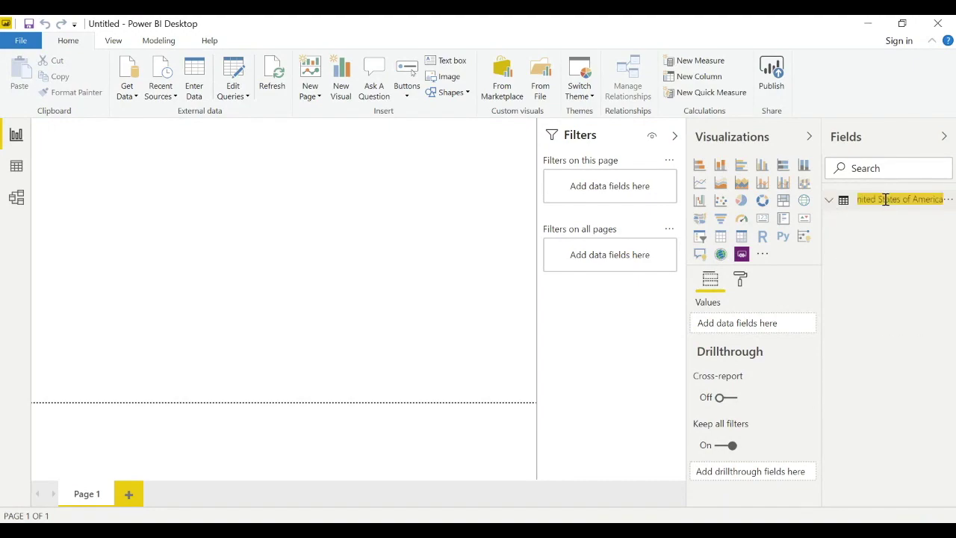
{"action": "type", "text": "50 US States"}
{"action": "key", "text": "Return"}
{"action": "left_click", "coordinate": [829, 200]}
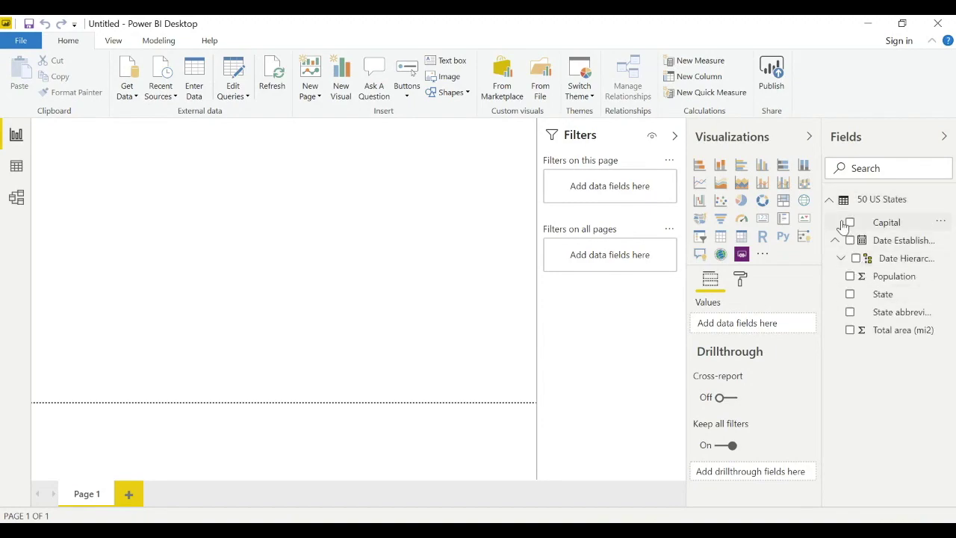
{"action": "left_click", "coordinate": [834, 240]}
{"action": "left_click", "coordinate": [829, 200]}
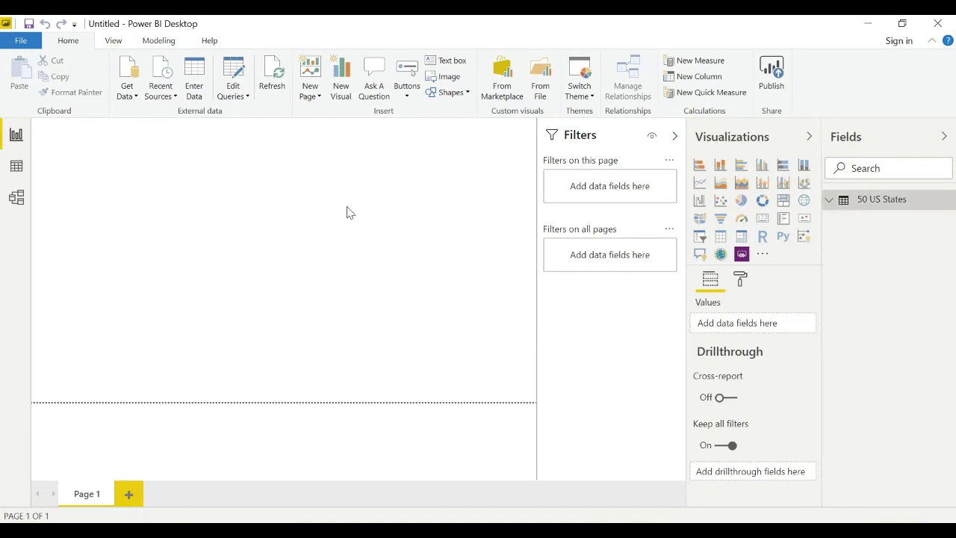
- Switch to the Excel workbook and copy the second table's title, List of U.S. states and territories by birth and death rates, without its number
{"action": "mouse_move", "coordinate": [336, 514]}
{"action": "left_click", "coordinate": [351, 455]}
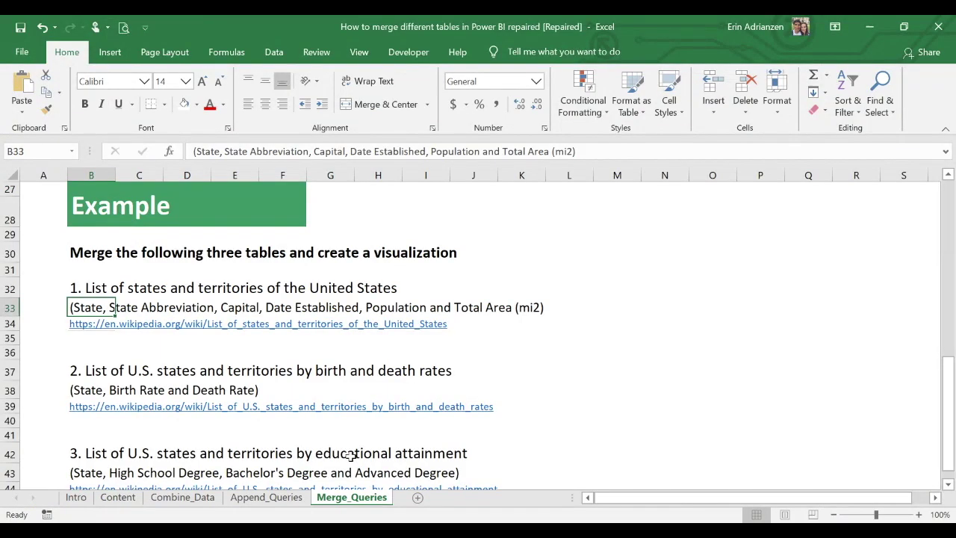
{"action": "scroll", "coordinate": [457, 353], "scroll_direction": "down", "scroll_amount": 1}
{"action": "left_click", "coordinate": [101, 290]}
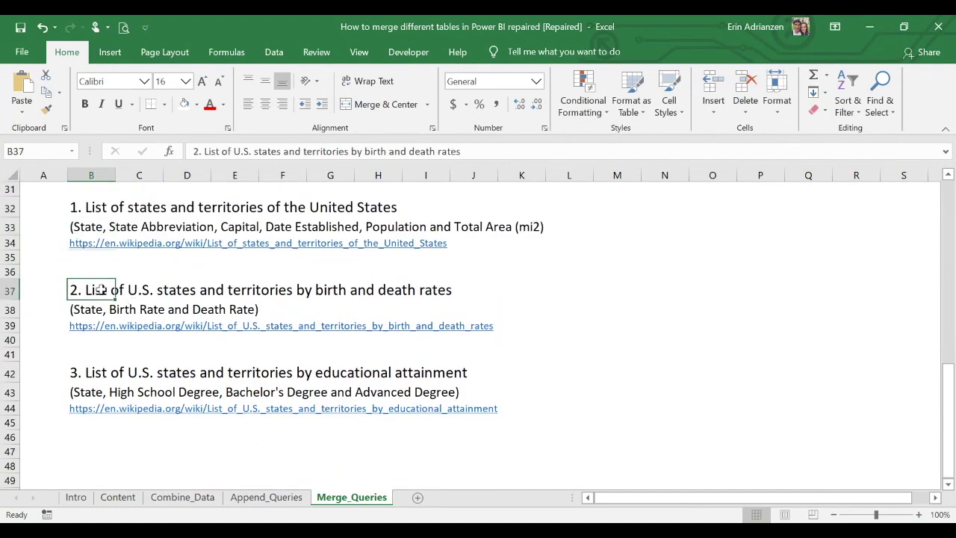
{"action": "left_click_drag", "start_coordinate": [461, 151], "coordinate": [206, 150]}
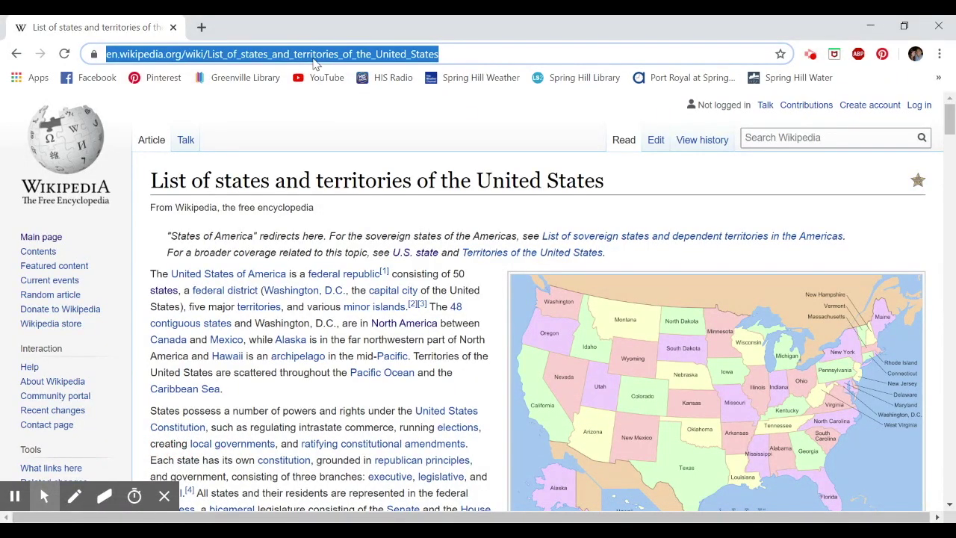
- Search the web for List of U.S. states and territories by birth and death rates, open the Wikipedia article and copy its URL
{"action": "type", "text": "List of U.S. states and territories by birth and death rates"}
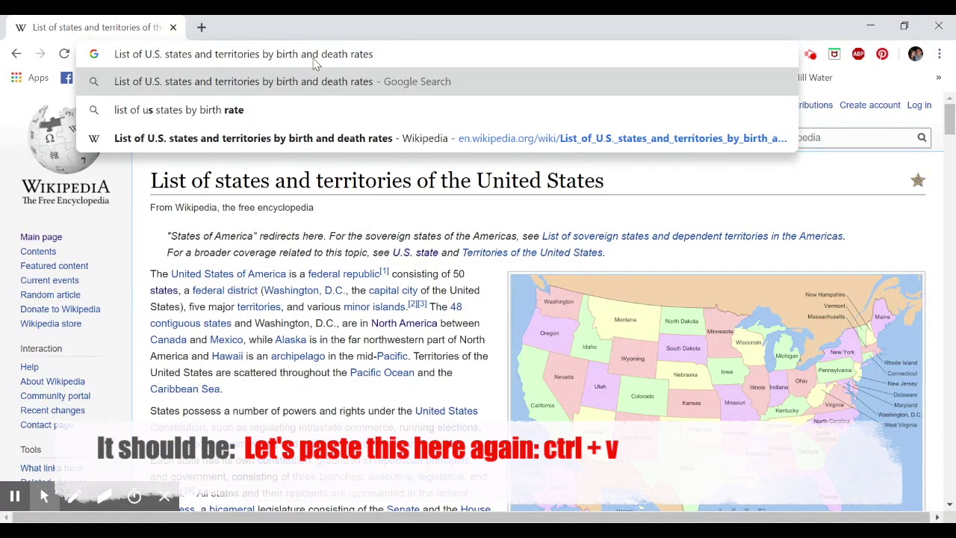
{"action": "key", "text": "Return"}
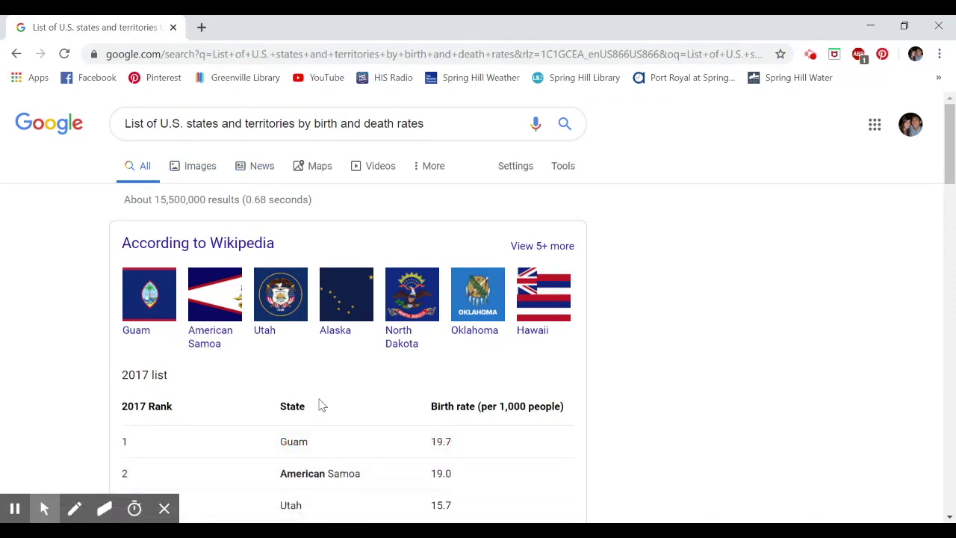
{"action": "scroll", "coordinate": [321, 406], "scroll_direction": "down", "scroll_amount": 5}
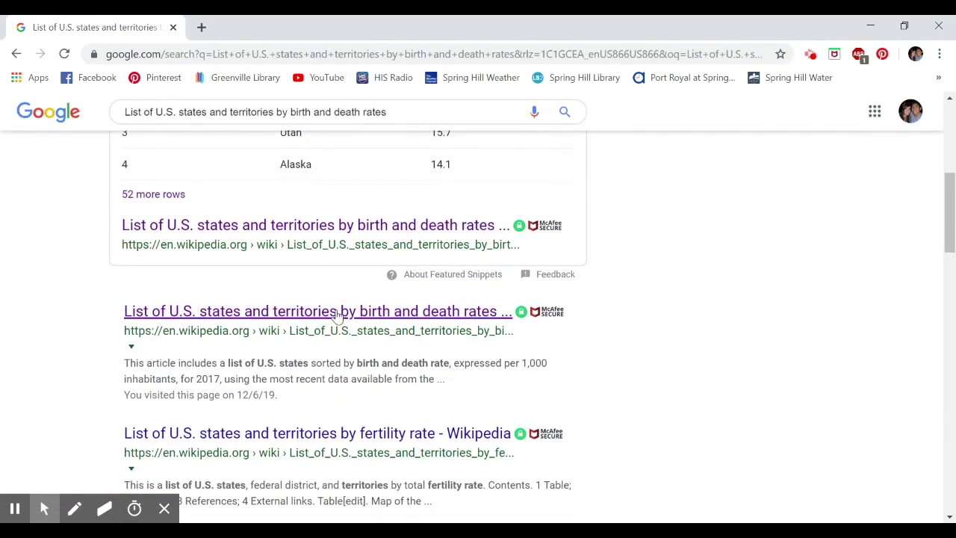
{"action": "left_click", "coordinate": [338, 314]}
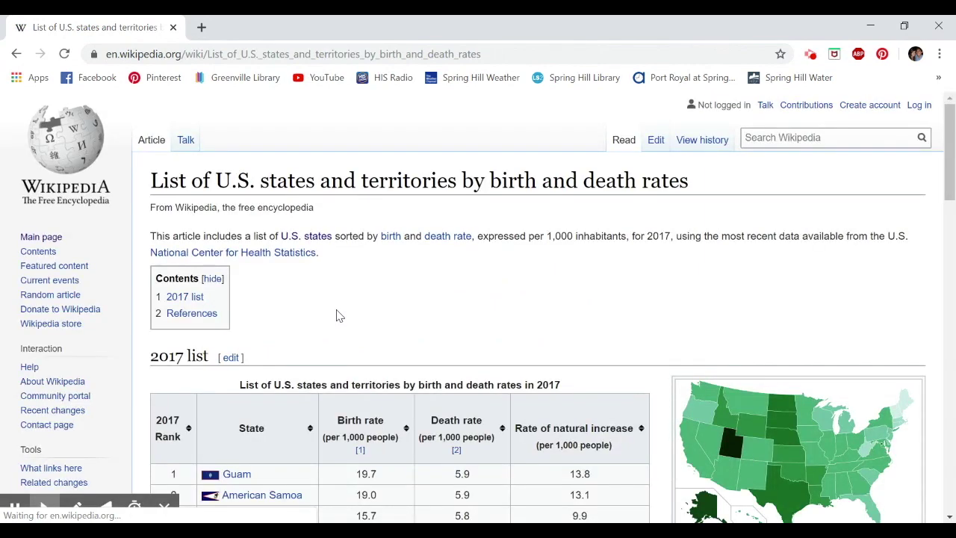
{"action": "scroll", "coordinate": [373, 306], "scroll_direction": "down", "scroll_amount": 3}
{"action": "scroll", "coordinate": [391, 299], "scroll_direction": "up", "scroll_amount": 4}
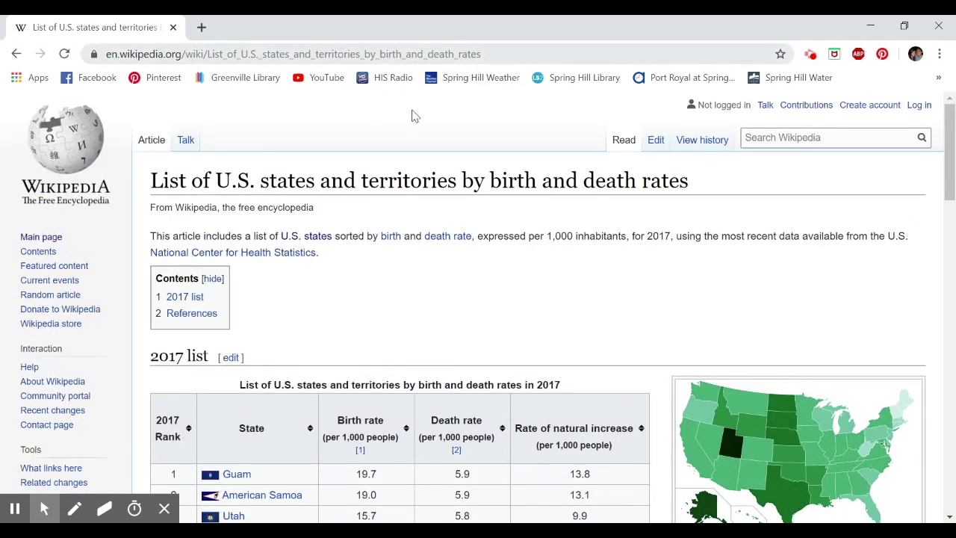
{"action": "left_click", "coordinate": [408, 54]}
{"action": "key", "text": "ctrl+c"}
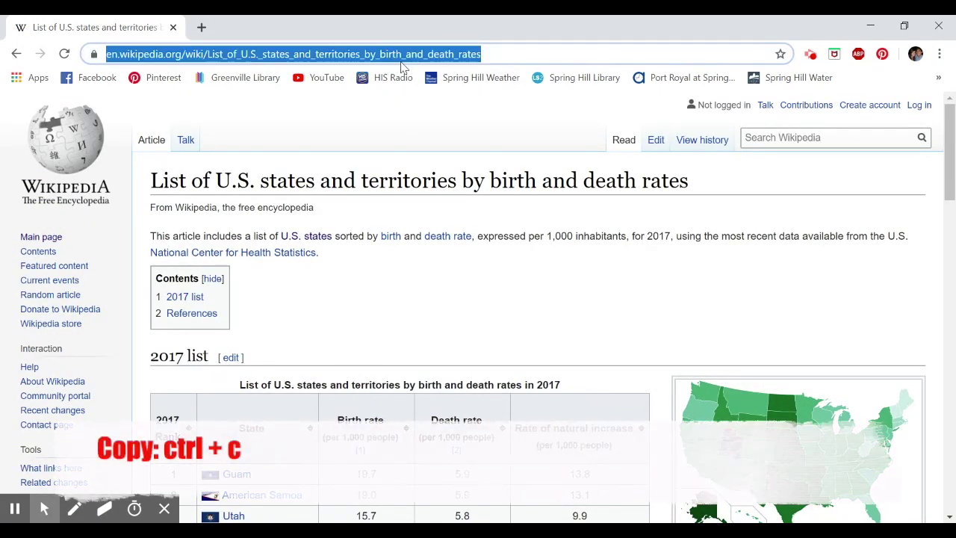
- Switch to Power BI, connect to the copied URL as a Web source and open the birth and death rates table in Power Query
{"action": "left_click", "coordinate": [299, 536]}
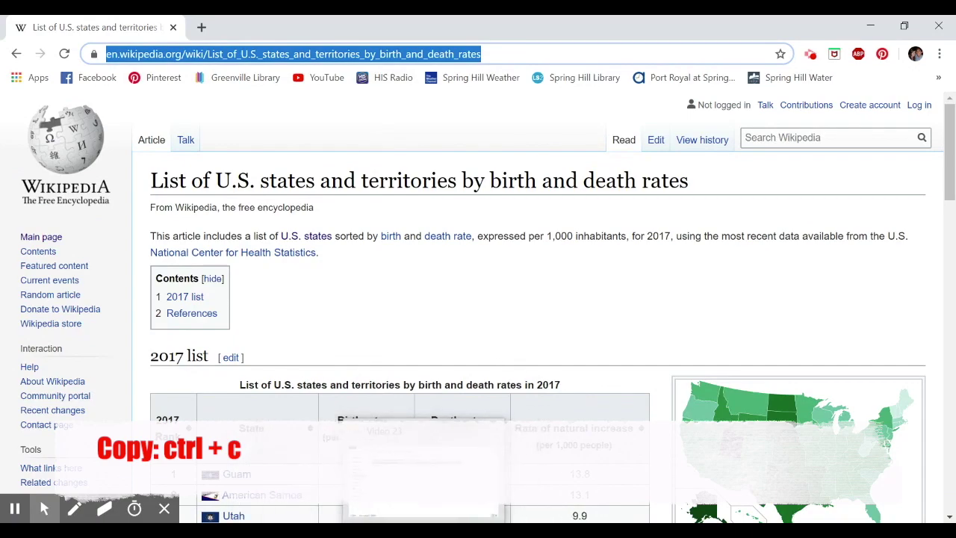
{"action": "left_click", "coordinate": [127, 93]}
{"action": "left_click", "coordinate": [112, 335]}
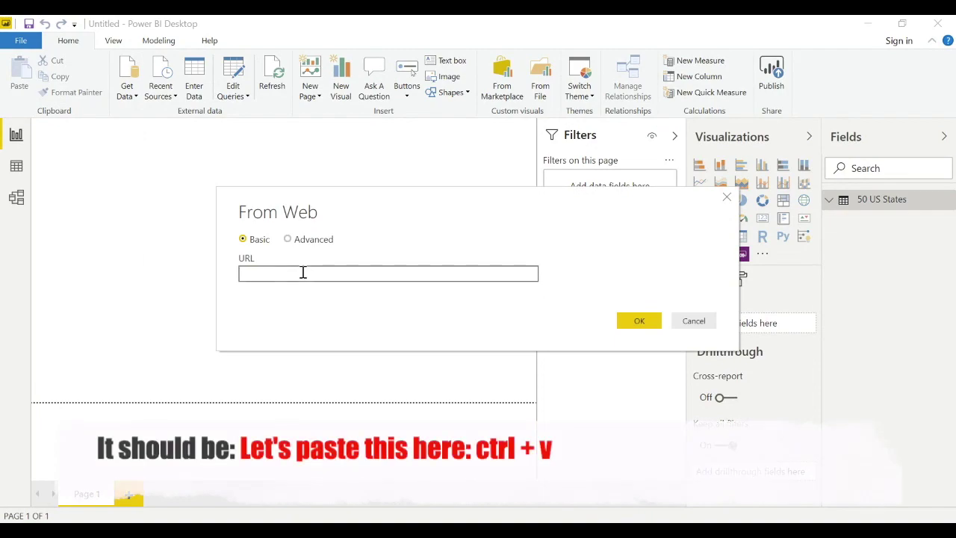
{"action": "key", "text": "ctrl+v"}
{"action": "left_click", "coordinate": [635, 318]}
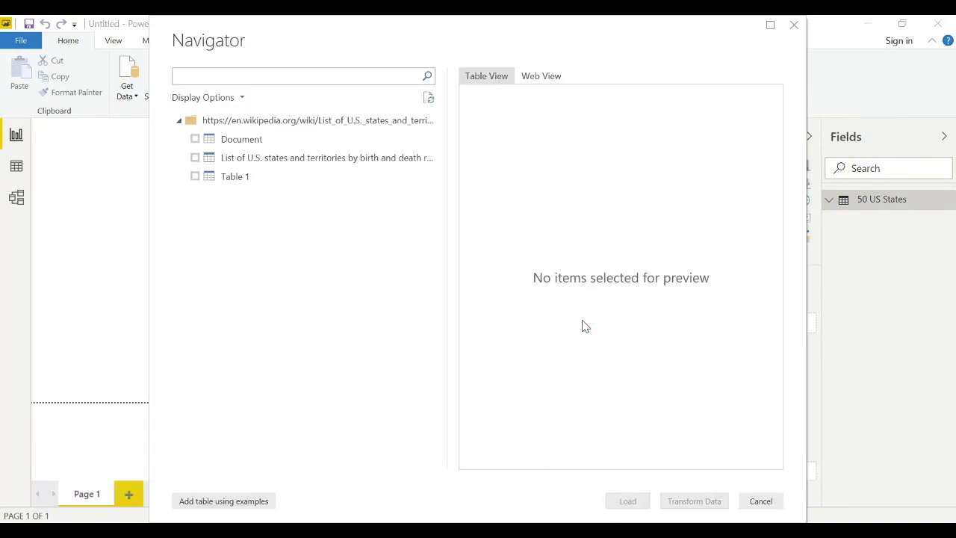
{"action": "left_click", "coordinate": [194, 157]}
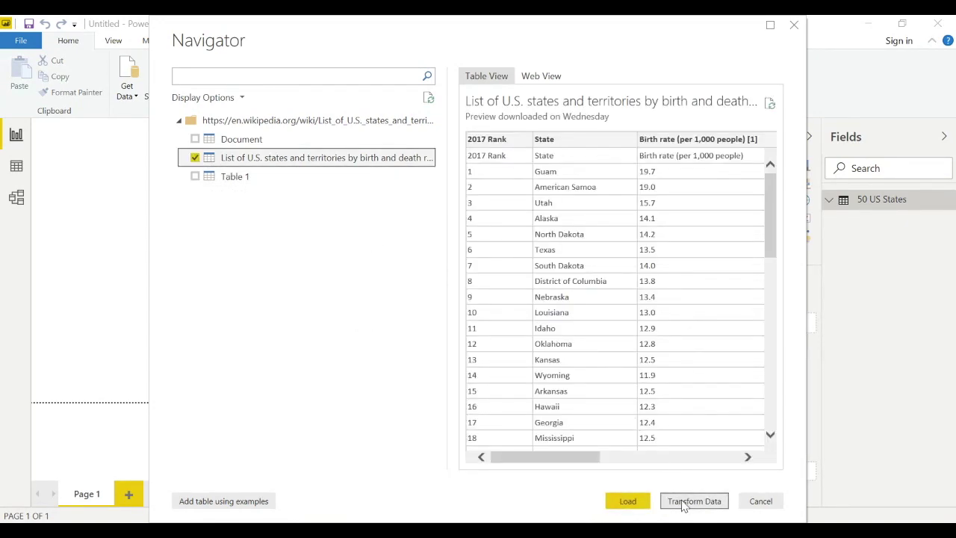
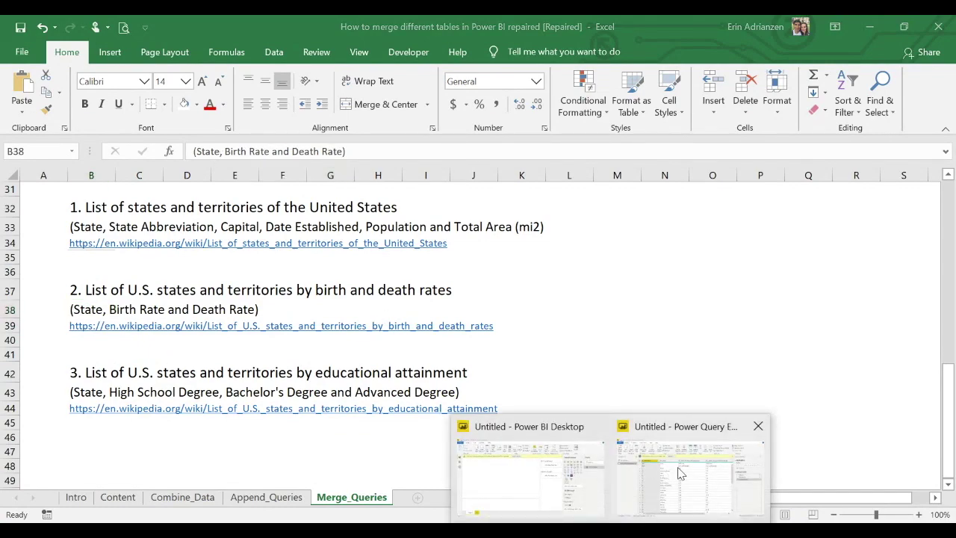
{"action": "left_click", "coordinate": [678, 472]}
- Remove the top 1 row and the 2017 Rank column from the birth and death rates query
{"action": "left_click", "coordinate": [148, 184]}
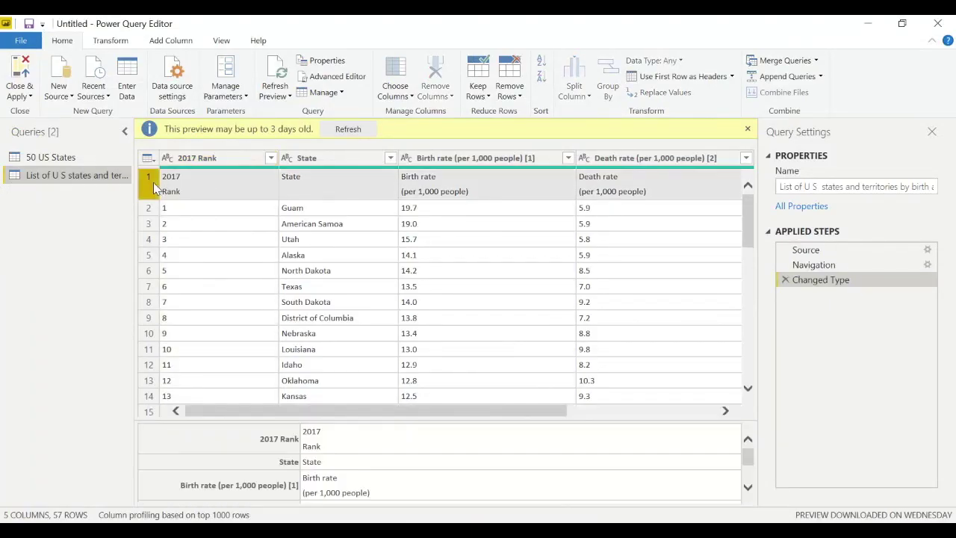
{"action": "left_click", "coordinate": [511, 90]}
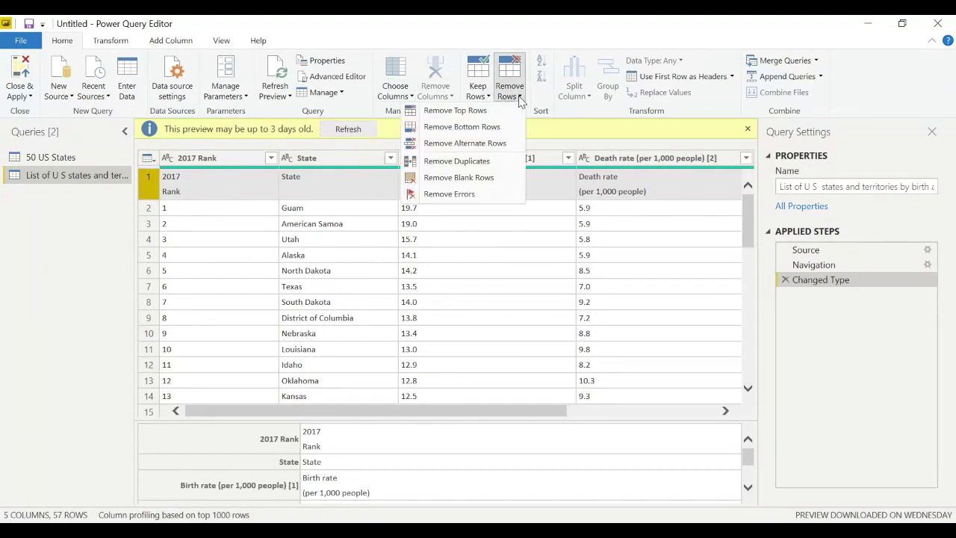
{"action": "left_click", "coordinate": [456, 111]}
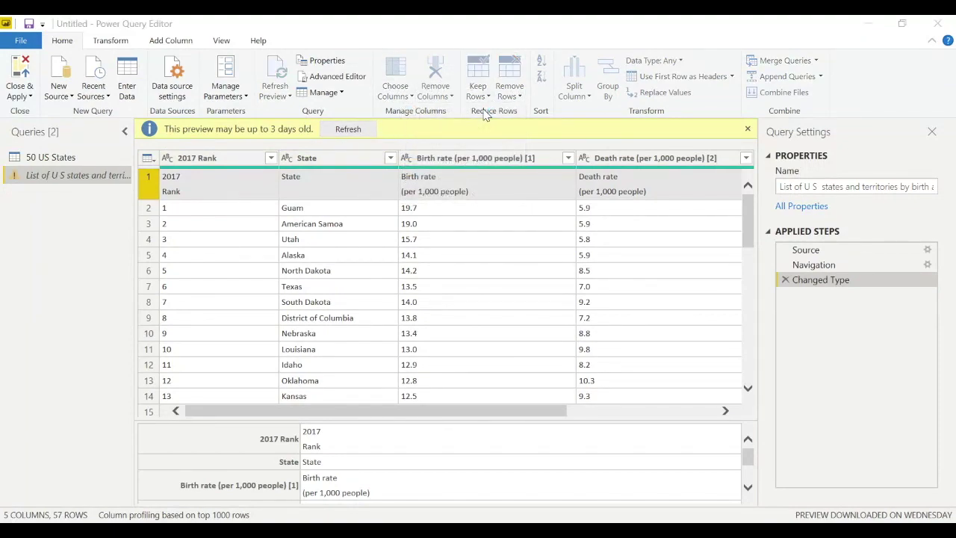
{"action": "type", "text": "1"}
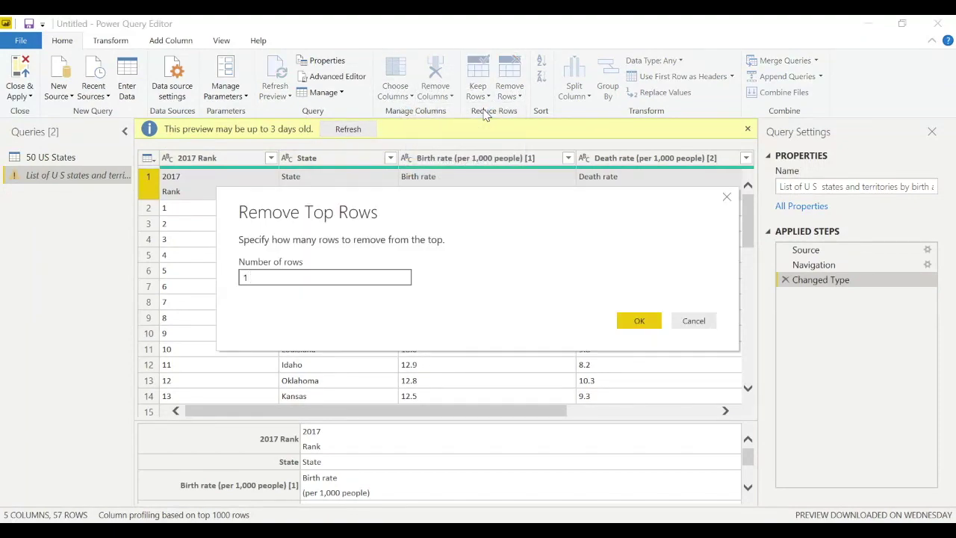
{"action": "left_click", "coordinate": [644, 325]}
{"action": "left_click", "coordinate": [435, 96]}
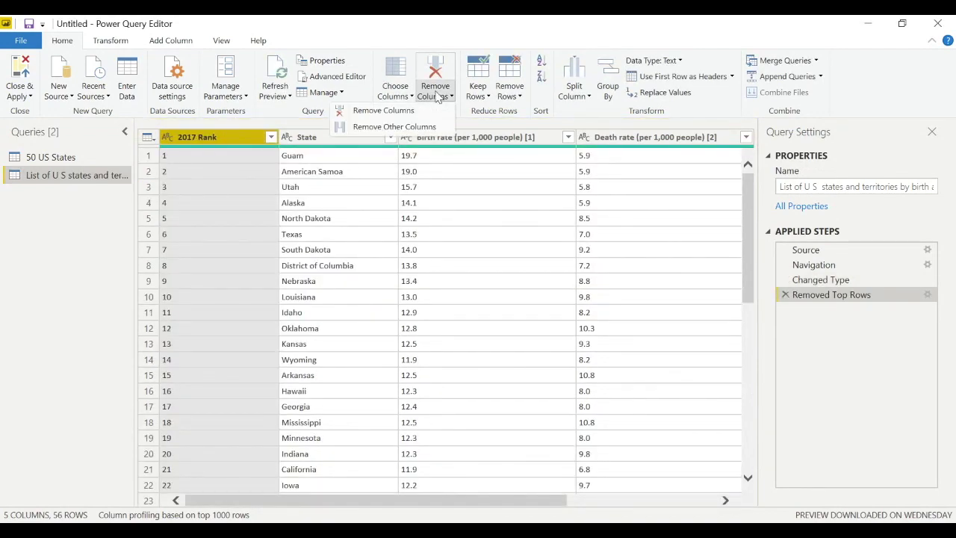
{"action": "left_click", "coordinate": [400, 110]}
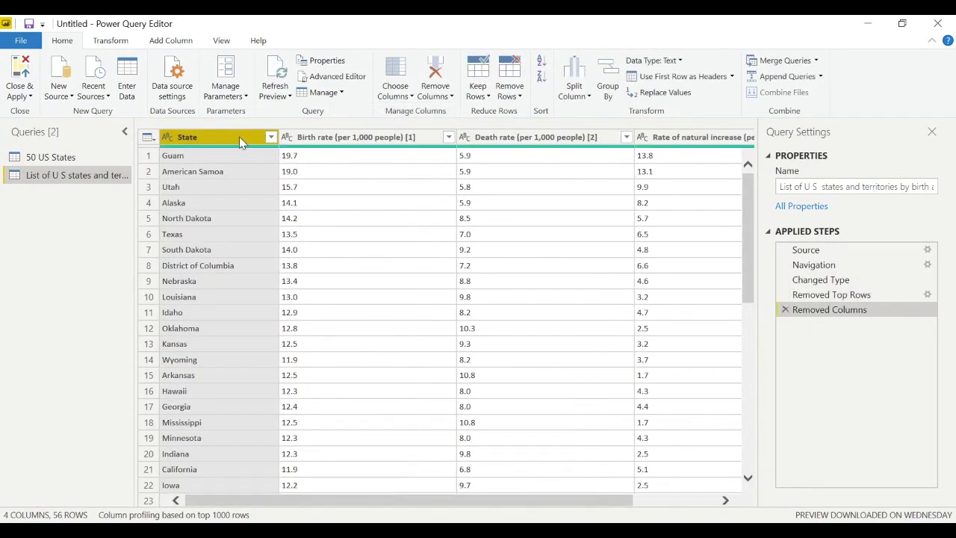
- Rename the two rate columns as Birth rate (per 1,000 people) and Death rate (per 1,000 people), dropping the footnote numbers
{"action": "left_click", "coordinate": [359, 141]}
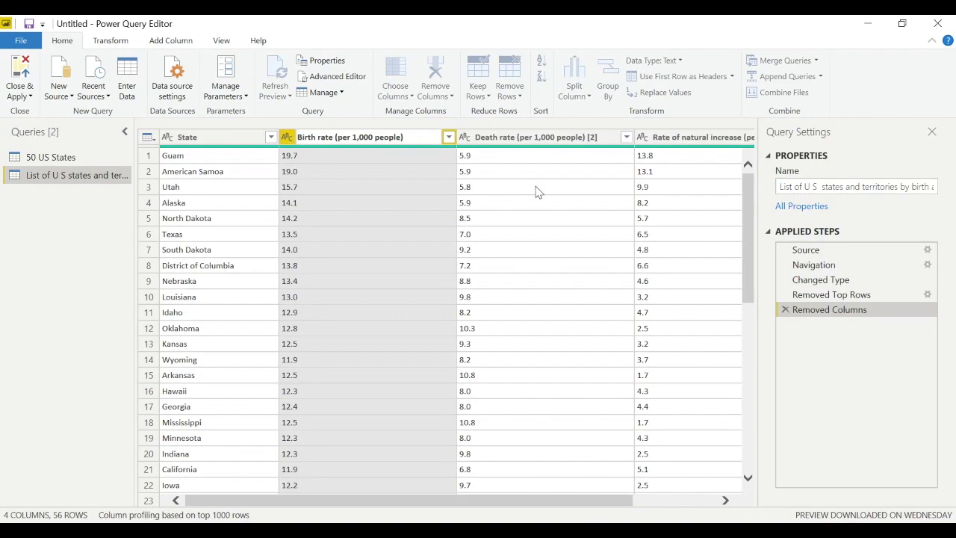
{"action": "double_click", "coordinate": [590, 137]}
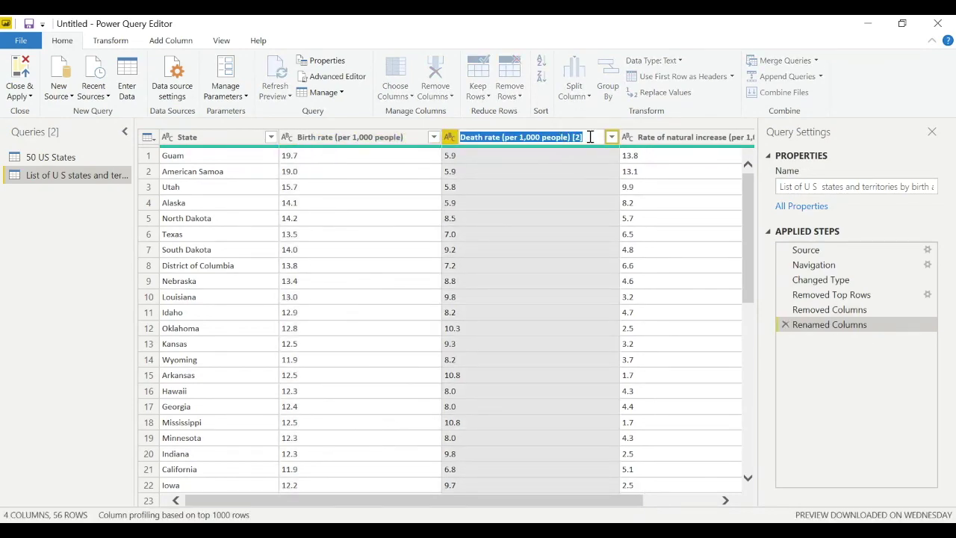
{"action": "left_click", "coordinate": [590, 137]}
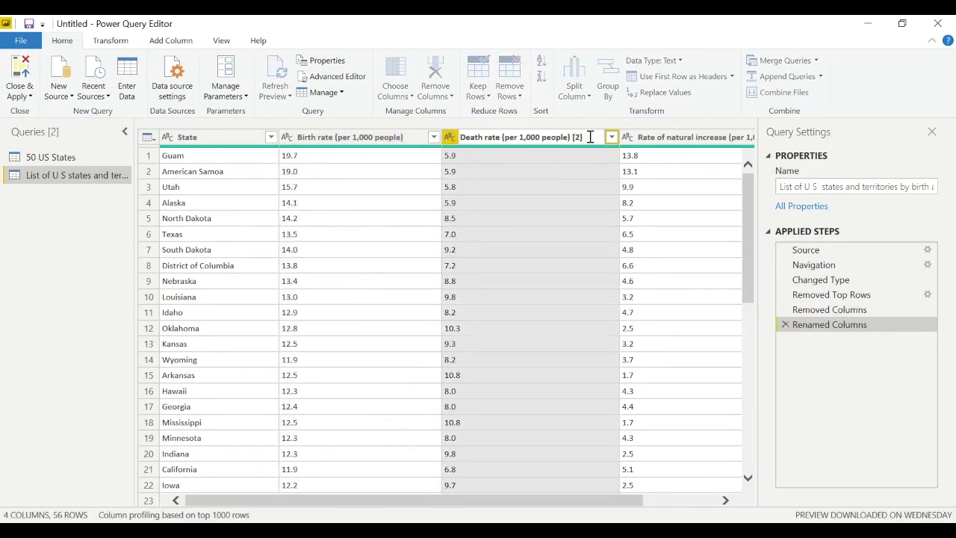
{"action": "left_click", "coordinate": [553, 239]}
- Remove the Rate of natural increase (per 1,000 people) column
{"action": "scroll", "coordinate": [620, 260], "scroll_direction": "right", "scroll_amount": 2}
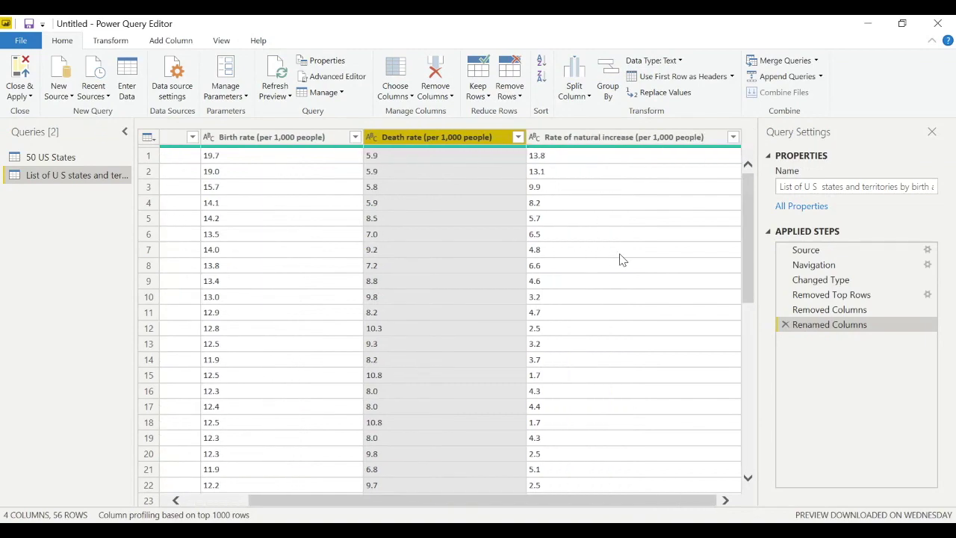
{"action": "left_click", "coordinate": [626, 135]}
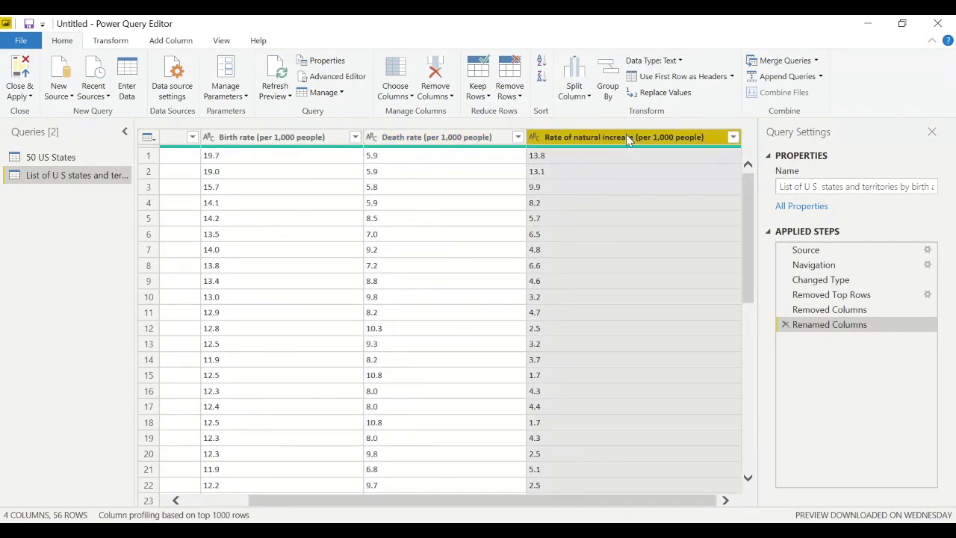
{"action": "left_click", "coordinate": [447, 98]}
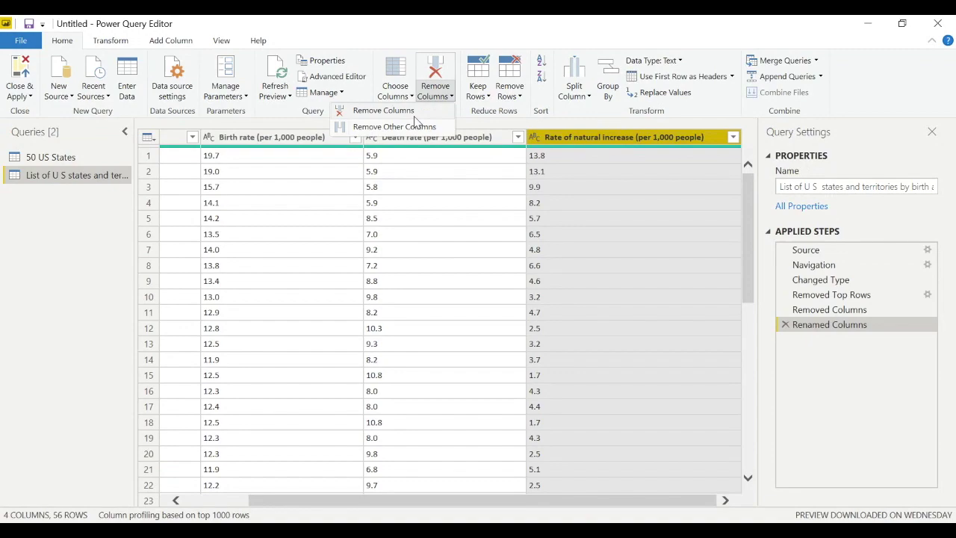
{"action": "left_click", "coordinate": [415, 111]}
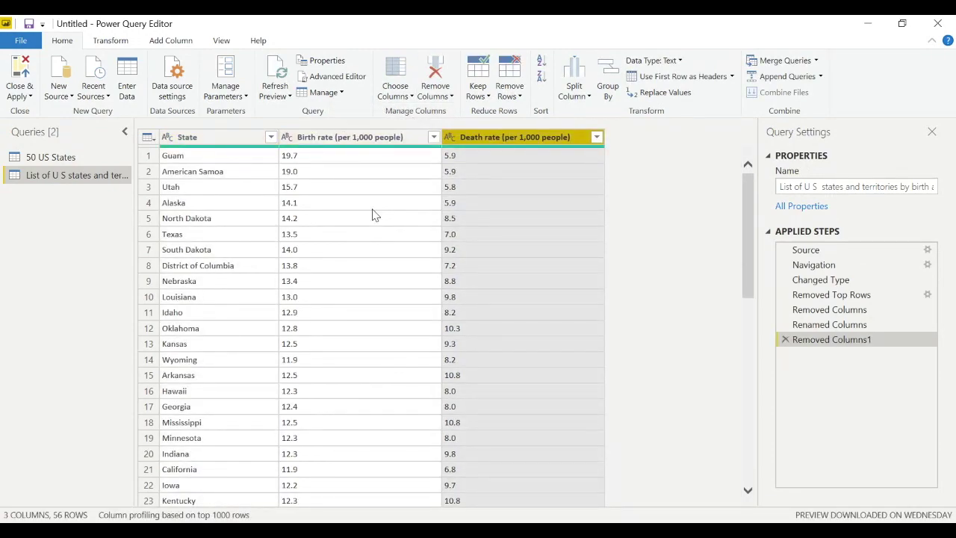
- Change the data type of the Birth rate and Death rate (per 1,000 people) columns to Decimal Number
{"action": "left_click", "coordinate": [238, 137]}
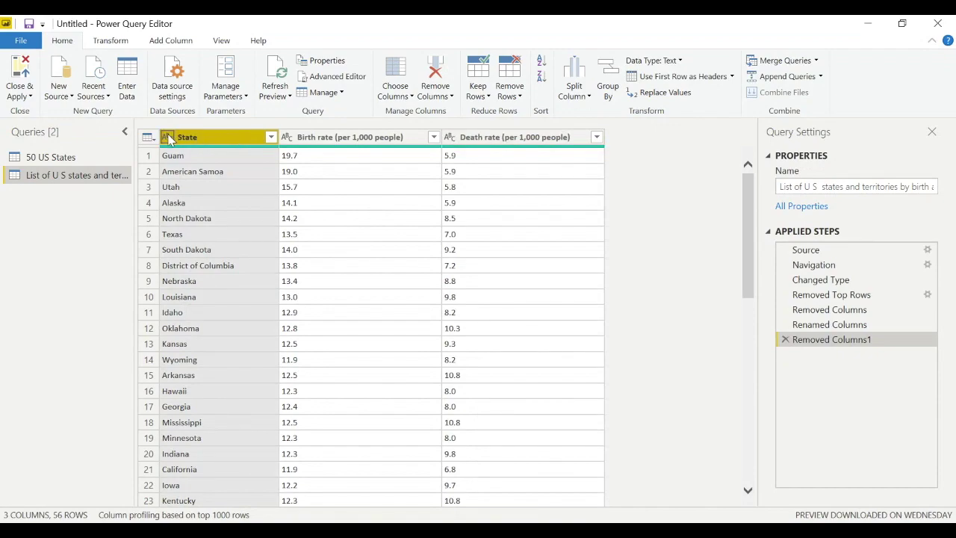
{"action": "left_click", "coordinate": [334, 143]}
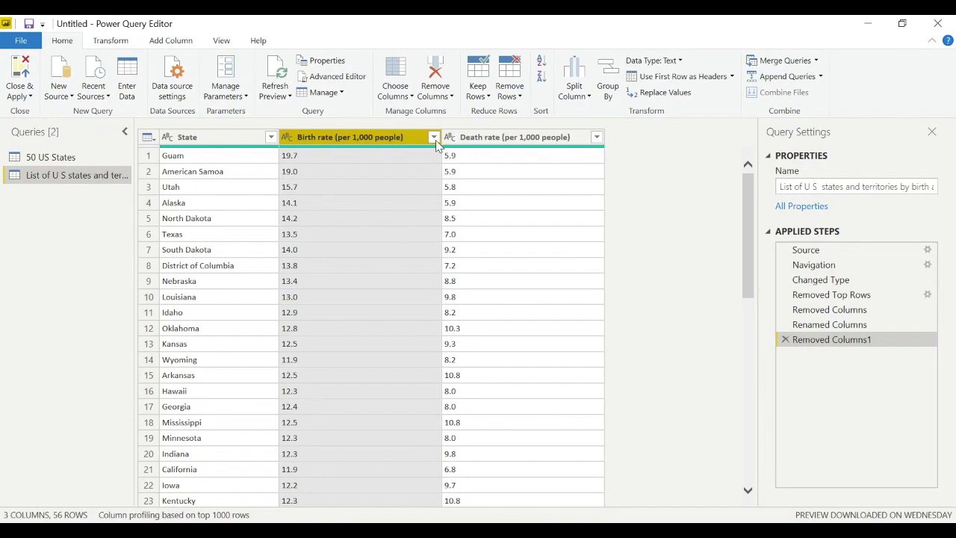
{"action": "left_click", "coordinate": [681, 61]}
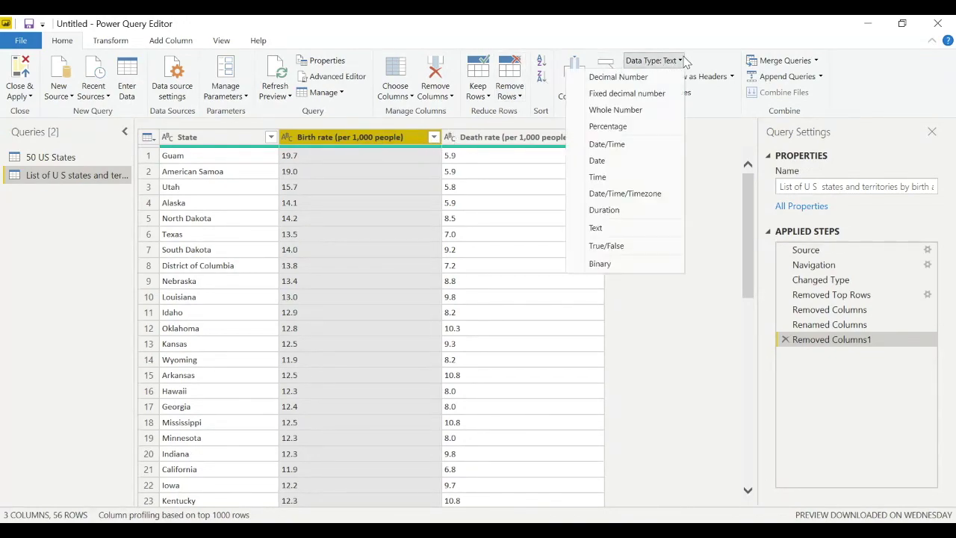
{"action": "left_click", "coordinate": [650, 77]}
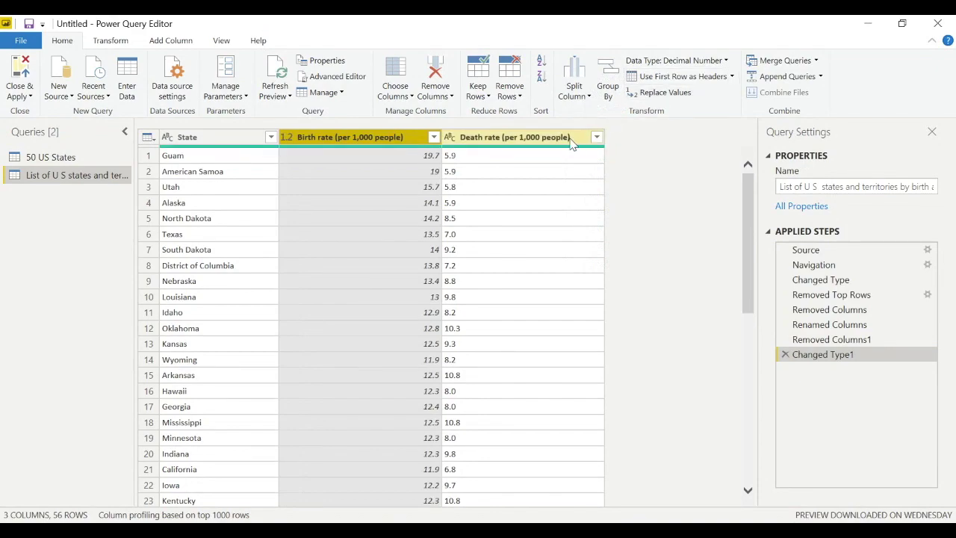
{"action": "left_click", "coordinate": [572, 142]}
{"action": "left_click", "coordinate": [681, 61]}
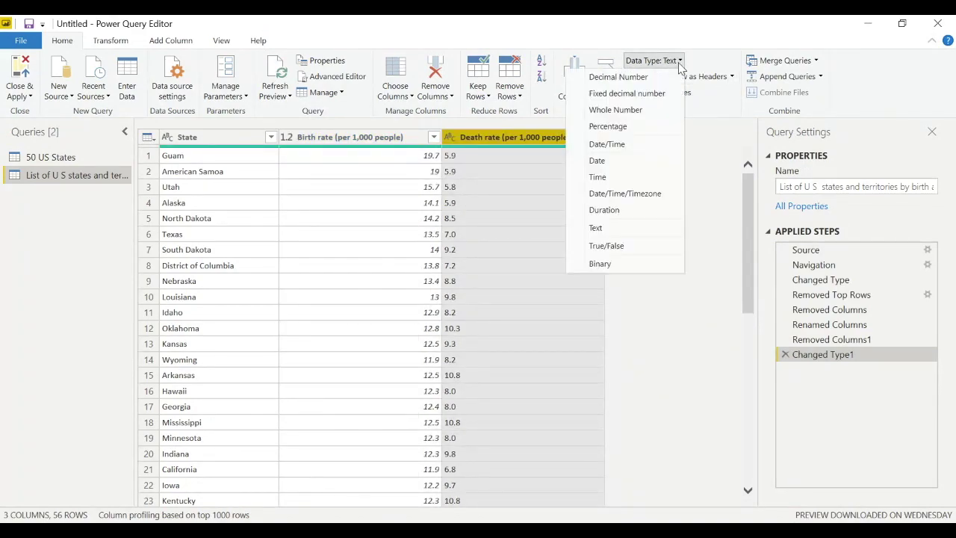
{"action": "left_click", "coordinate": [628, 77]}
- Look through the table's rows and rename the query as Birth and death rates
{"action": "scroll", "coordinate": [366, 275], "scroll_direction": "down", "scroll_amount": 5}
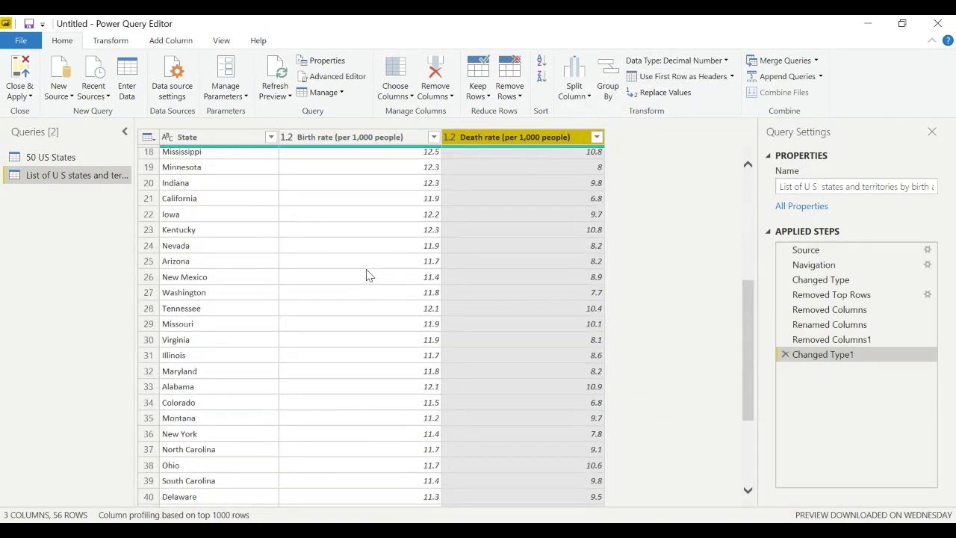
{"action": "scroll", "coordinate": [366, 275], "scroll_direction": "down", "scroll_amount": 5}
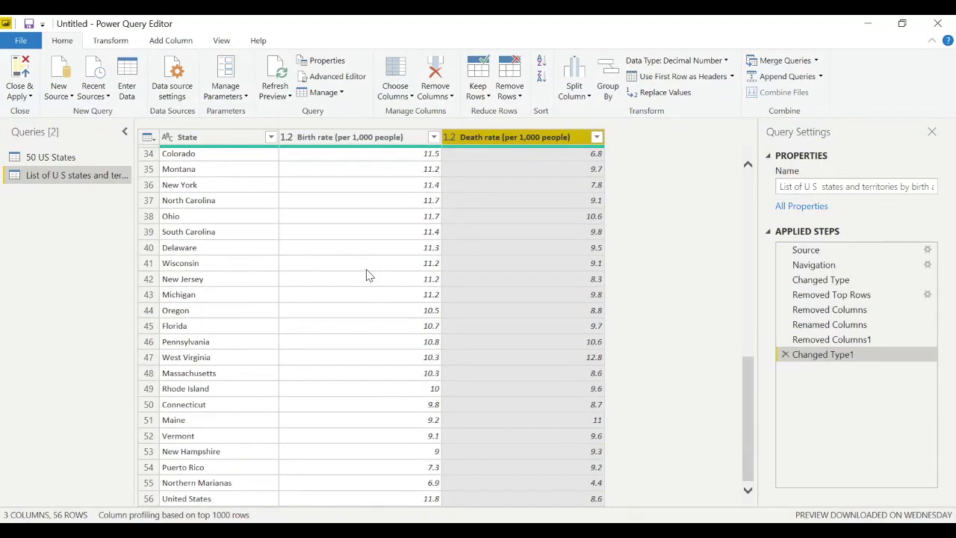
{"action": "scroll", "coordinate": [229, 205], "scroll_direction": "up", "scroll_amount": 8}
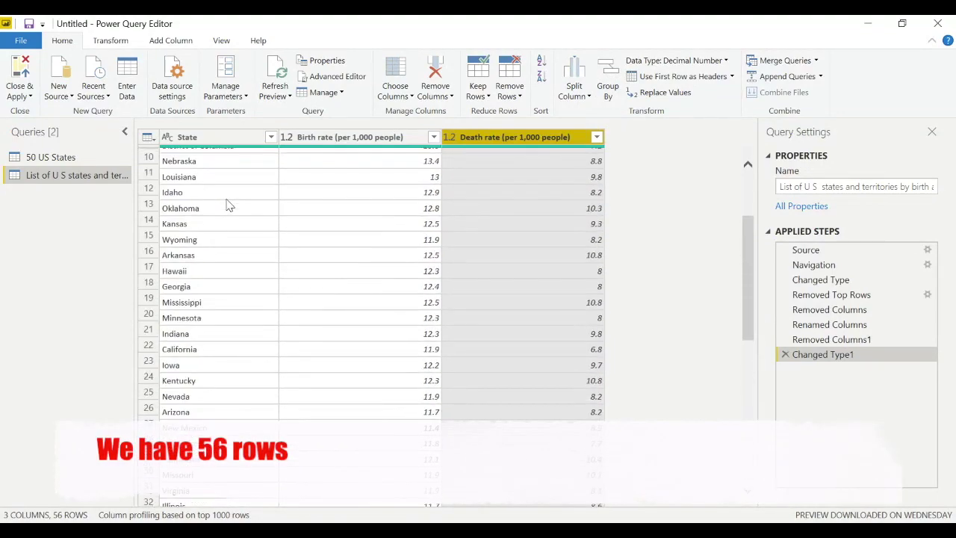
{"action": "scroll", "coordinate": [229, 205], "scroll_direction": "up", "scroll_amount": 3}
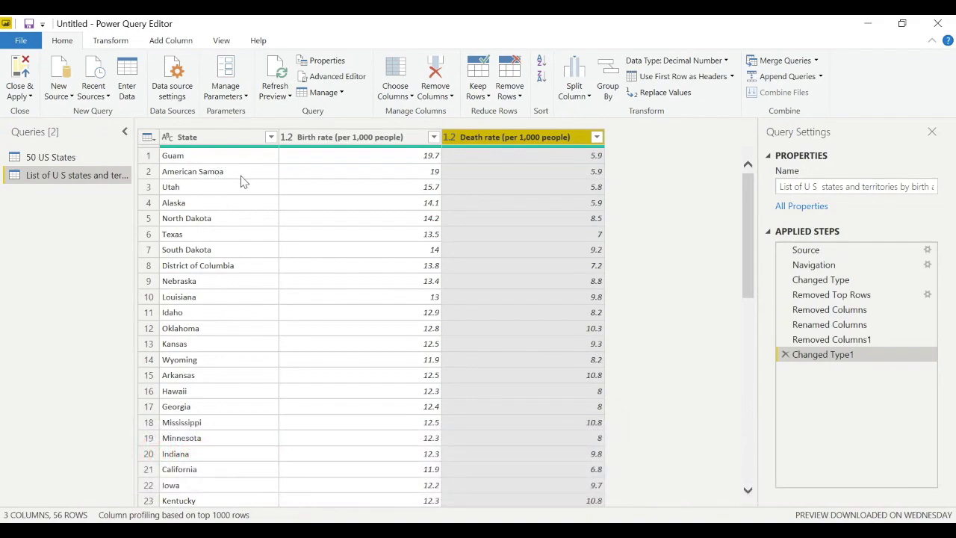
{"action": "double_click", "coordinate": [74, 175]}
{"action": "type", "text": "Birth and death rates in 201"}
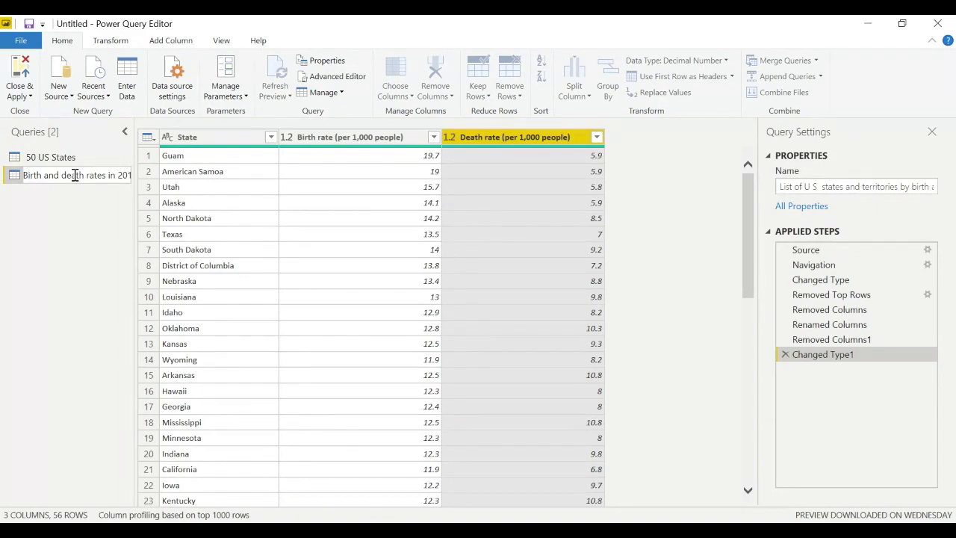
{"action": "key", "text": "Delete"}
{"action": "key", "text": "Delete"}
{"action": "key", "text": "Delete"}
{"action": "key", "text": "Delete"}
{"action": "key", "text": "Delete"}
{"action": "key", "text": "Delete"}
{"action": "key", "text": "Delete"}
{"action": "key", "text": "Return"}
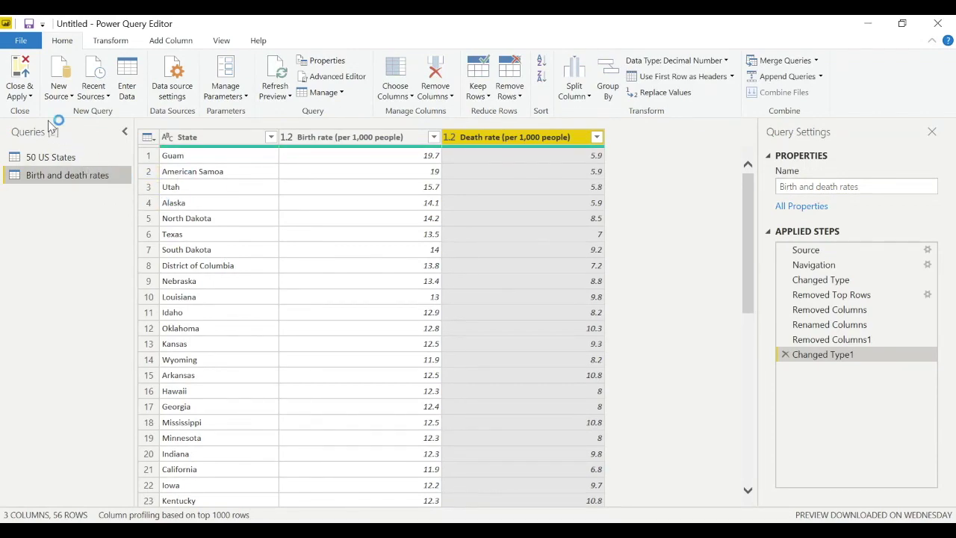
- Close Power Query with the changes applied and check the fields of the Birth and death rates table
{"action": "left_click", "coordinate": [22, 95]}
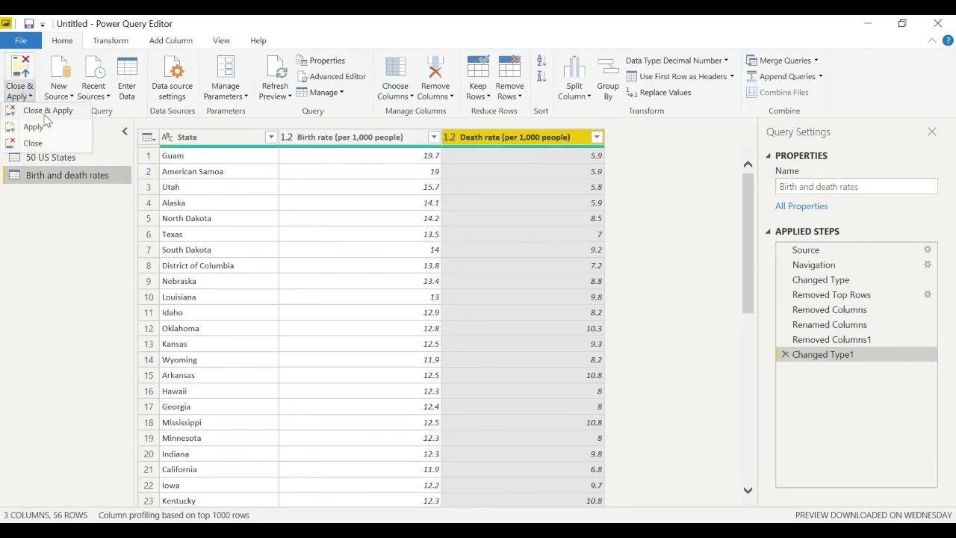
{"action": "left_click", "coordinate": [45, 112]}
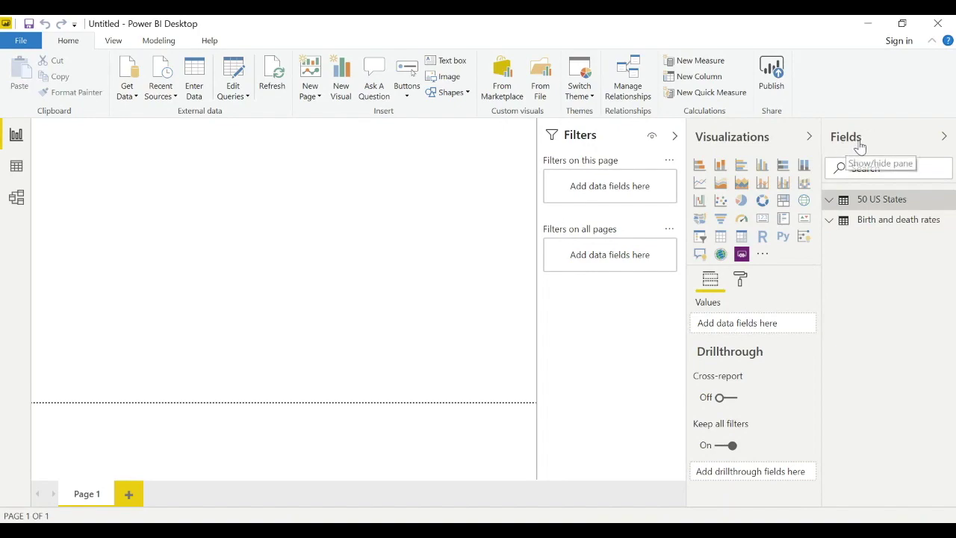
{"action": "left_click", "coordinate": [829, 222]}
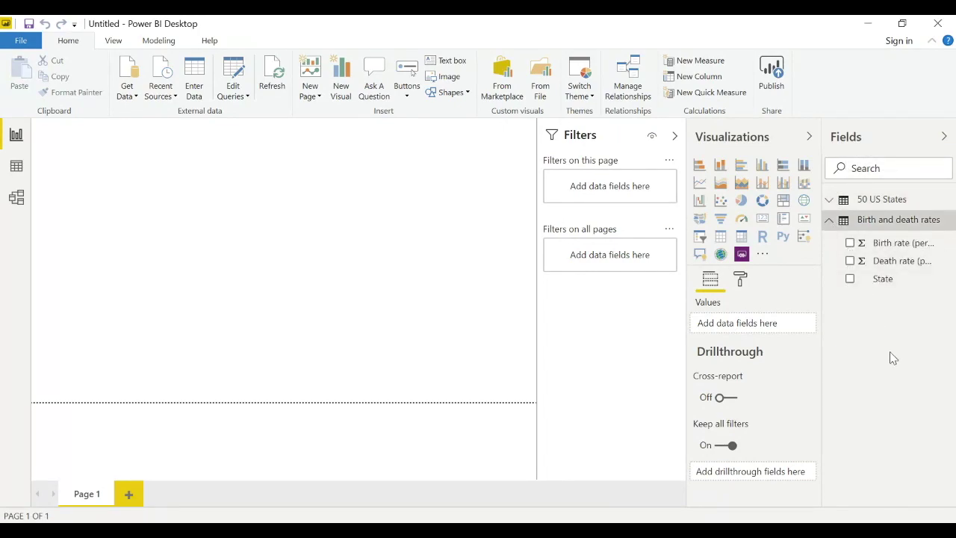
{"action": "left_click", "coordinate": [829, 219]}
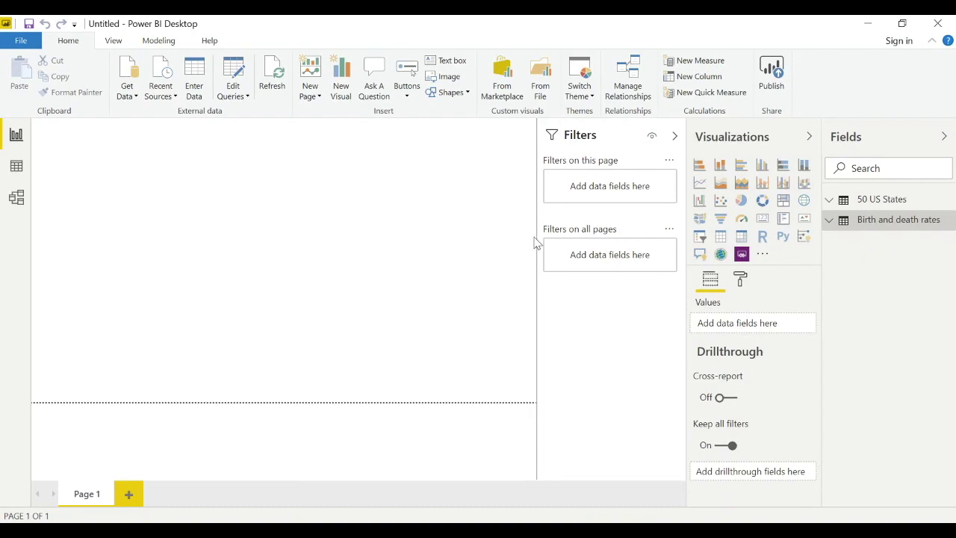
- Switch to the Excel workbook and copy the title List of U.S. states and territories by educational attainment from cell B42
{"action": "mouse_move", "coordinate": [349, 530]}
{"action": "left_click", "coordinate": [349, 466]}
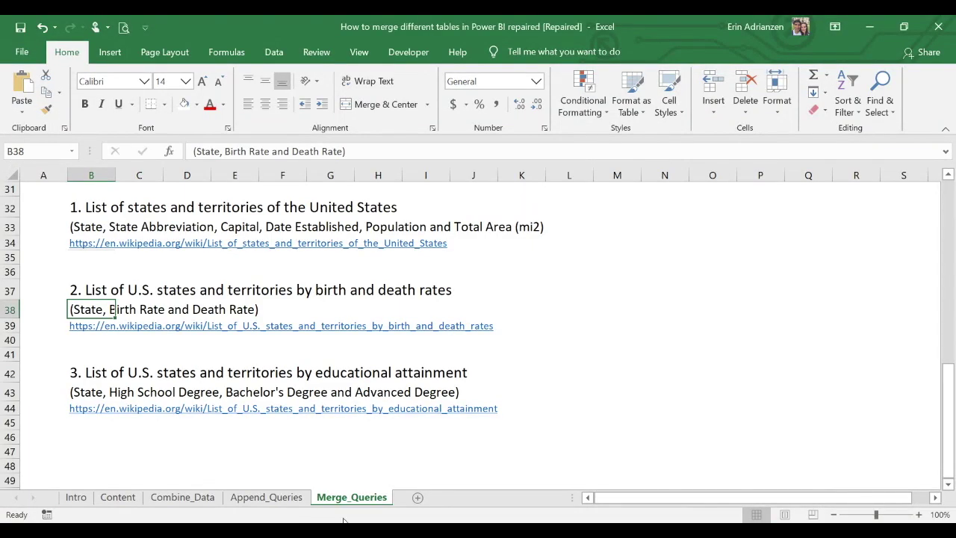
{"action": "left_click", "coordinate": [101, 369]}
{"action": "left_click_drag", "start_coordinate": [482, 151], "coordinate": [205, 151]}
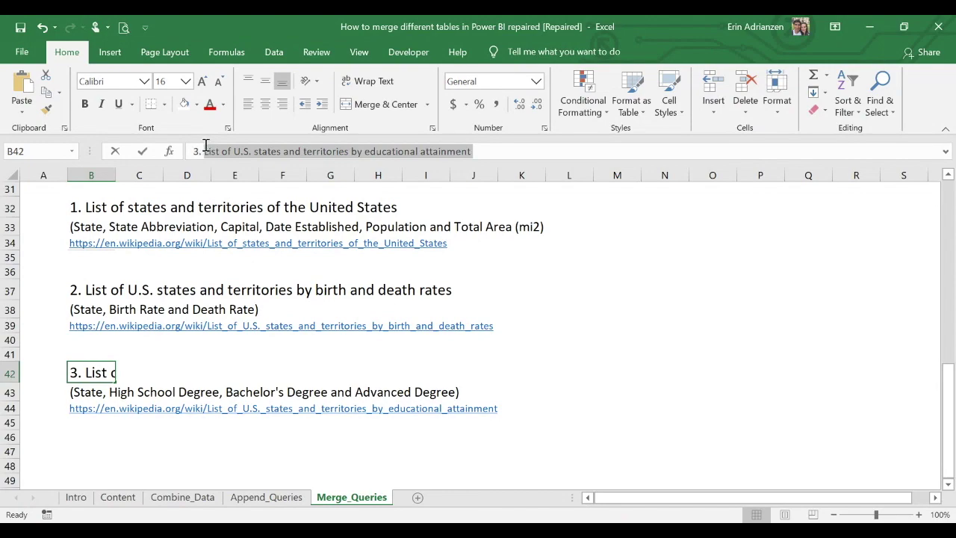
{"action": "key", "text": "ctrl+c"}
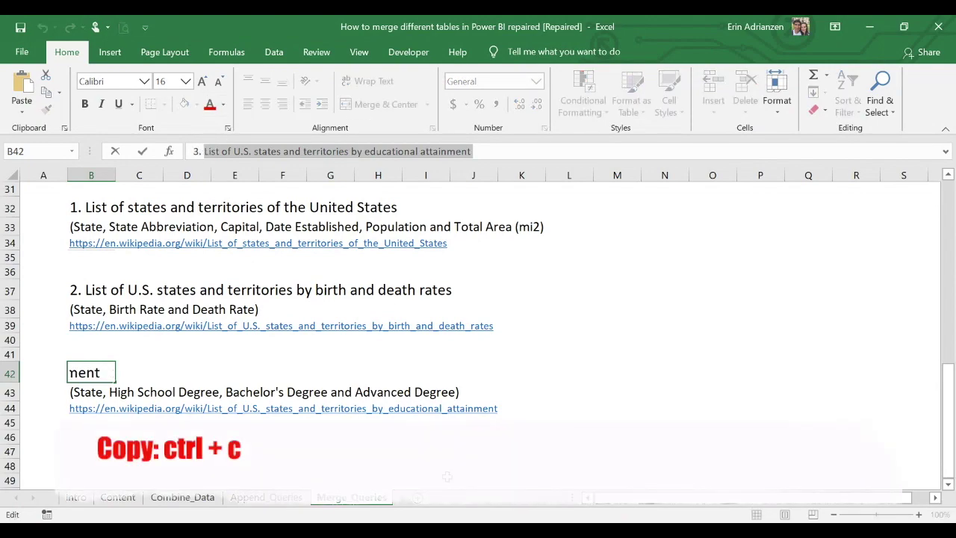
{"action": "key", "text": "Escape"}
- Switch to Chrome, search for the copied title and open the Wikipedia article on educational attainment
{"action": "left_click", "coordinate": [433, 464]}
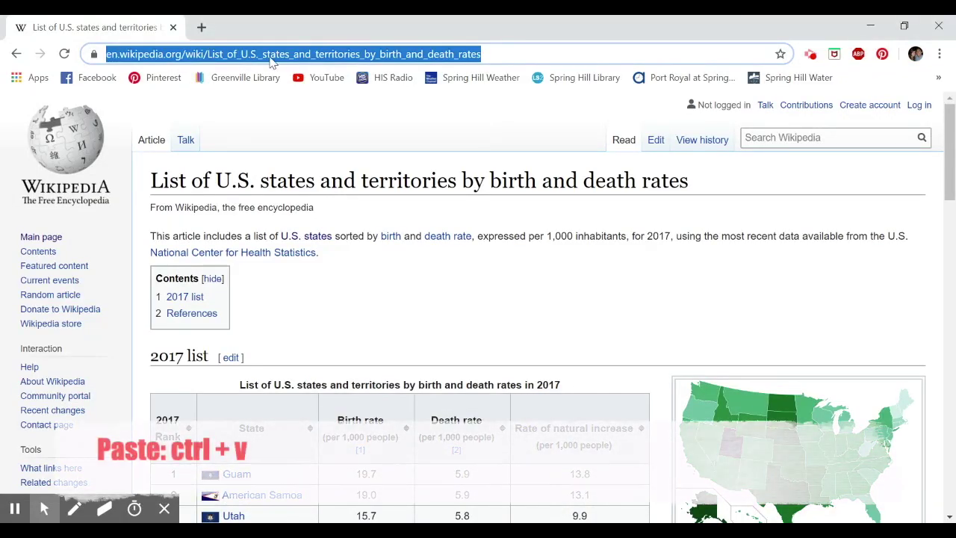
{"action": "key", "text": "ctrl+v"}
{"action": "key", "text": "Return"}
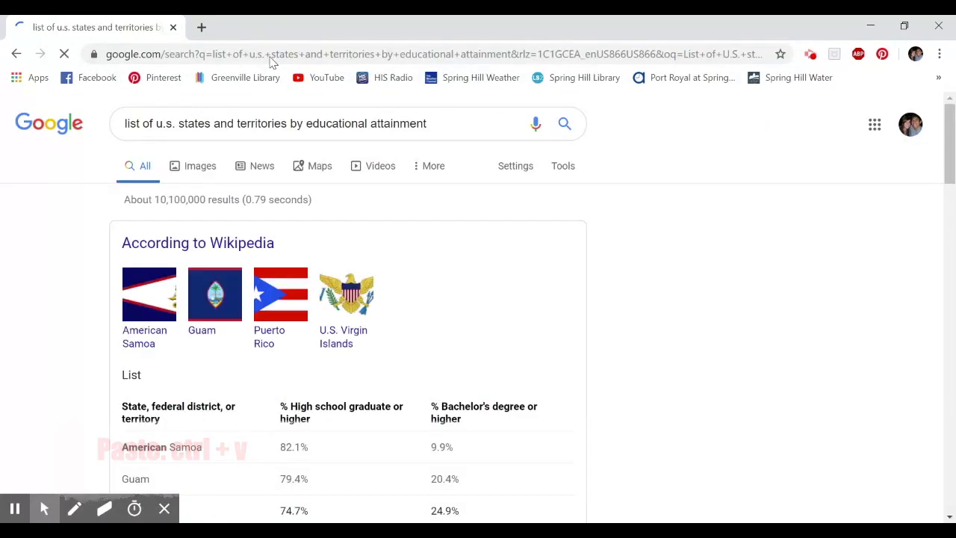
{"action": "scroll", "coordinate": [394, 352], "scroll_direction": "down", "scroll_amount": 5}
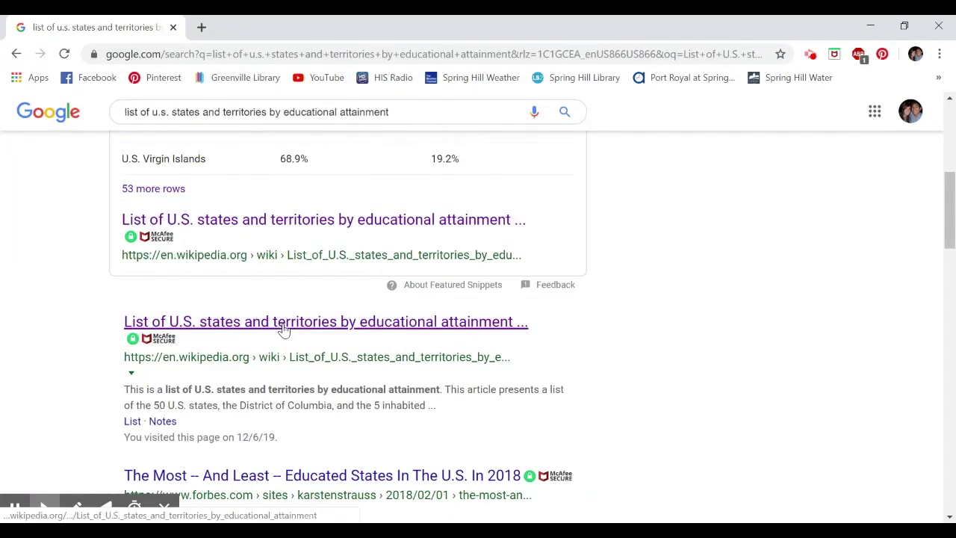
{"action": "left_click", "coordinate": [284, 330]}
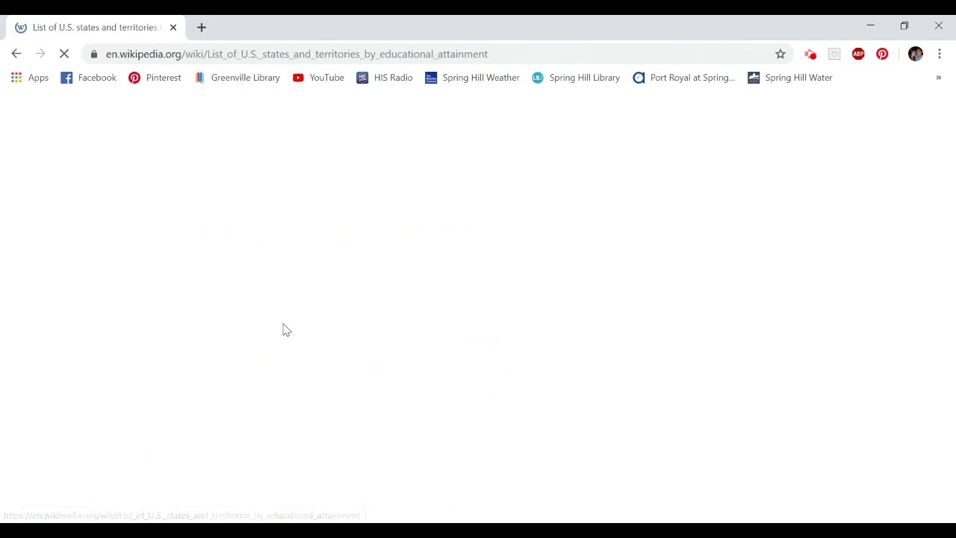
- Look over the article's educational attainment table and copy the page's URL
{"action": "scroll", "coordinate": [497, 366], "scroll_direction": "down", "scroll_amount": 1}
{"action": "scroll", "coordinate": [497, 370], "scroll_direction": "down", "scroll_amount": 4}
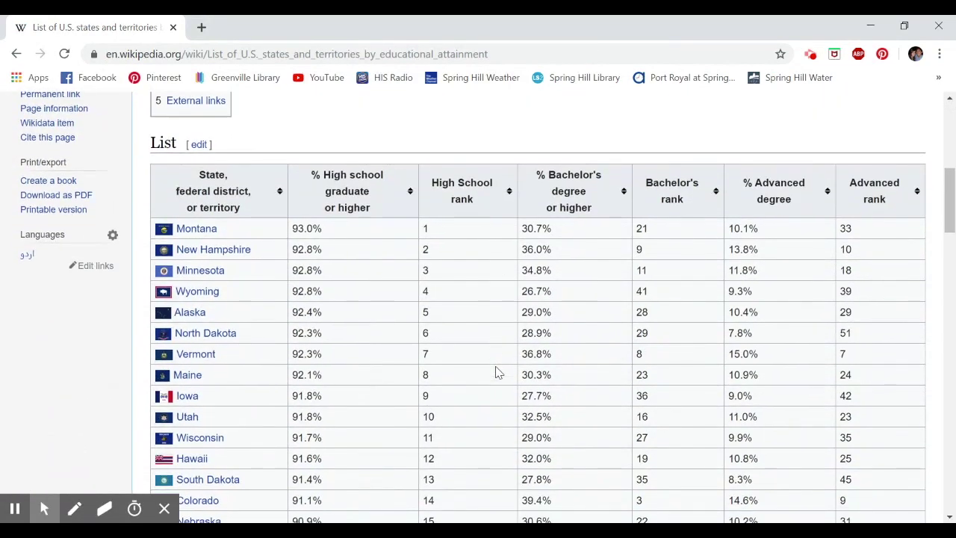
{"action": "scroll", "coordinate": [470, 314], "scroll_direction": "up", "scroll_amount": 5}
{"action": "left_click", "coordinate": [462, 53]}
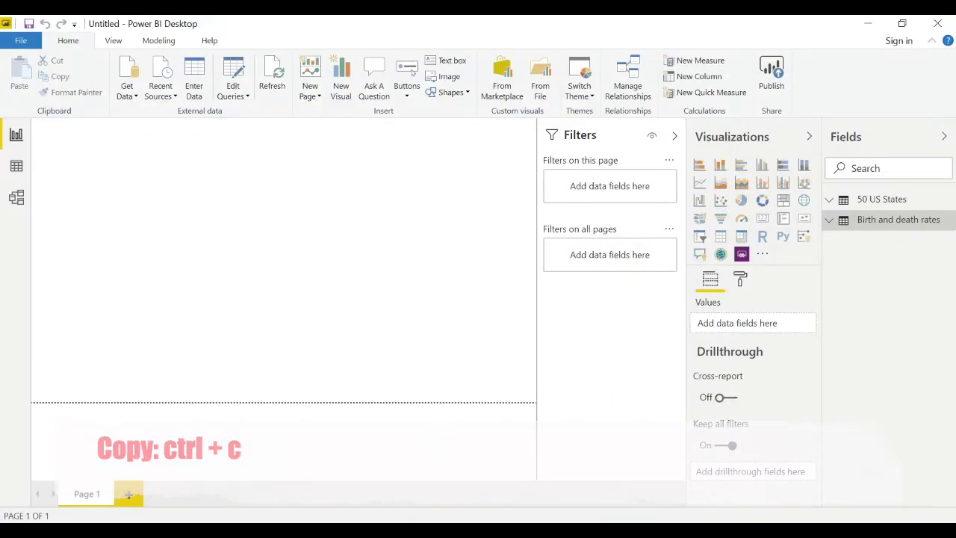
- In Power BI, connect to the copied URL as a Web source and open the List[edit] table in Power Query
{"action": "left_click", "coordinate": [127, 90]}
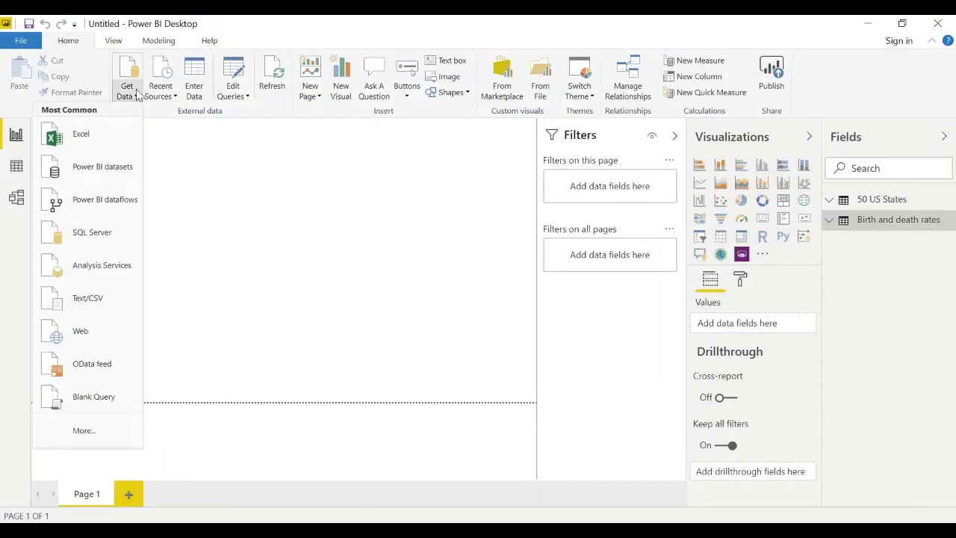
{"action": "left_click", "coordinate": [102, 331]}
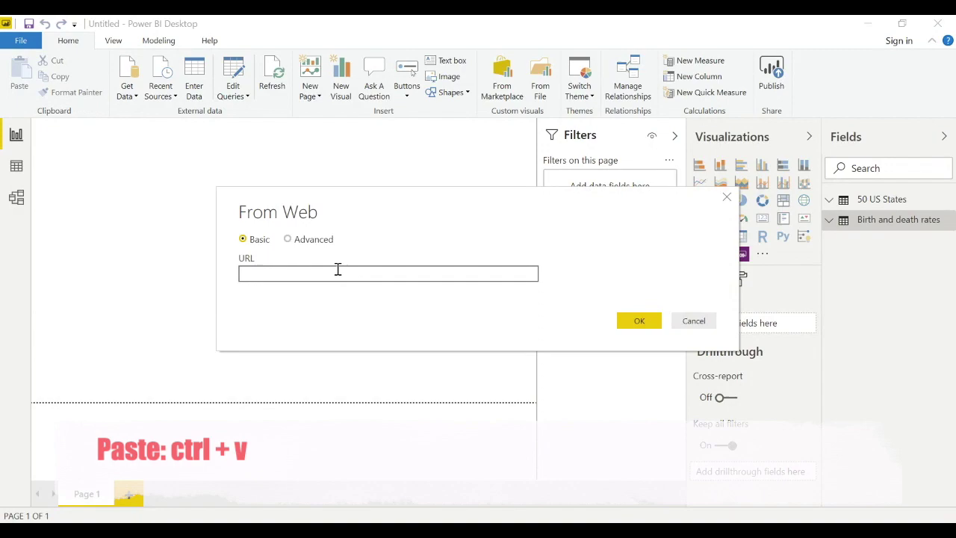
{"action": "key", "text": "ctrl+v"}
{"action": "left_click", "coordinate": [643, 329]}
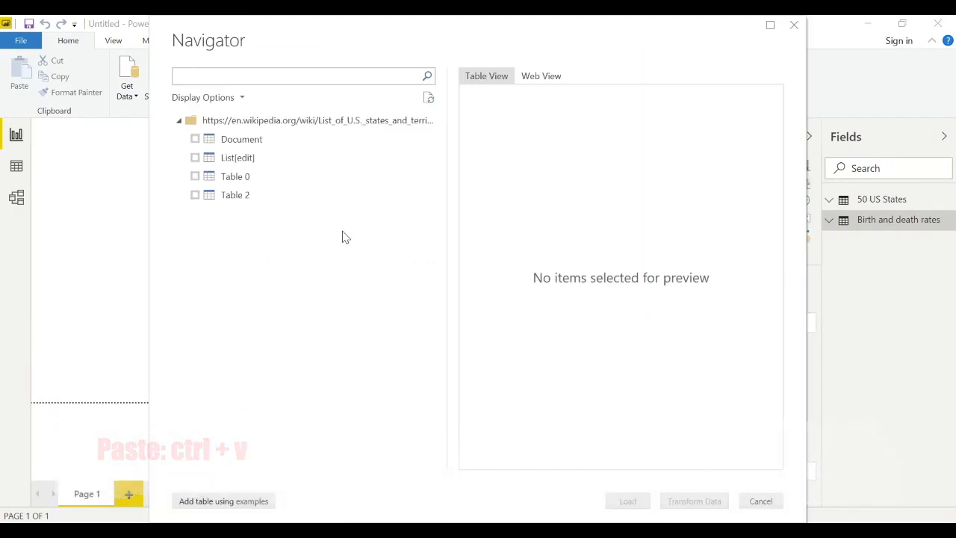
{"action": "left_click", "coordinate": [195, 158]}
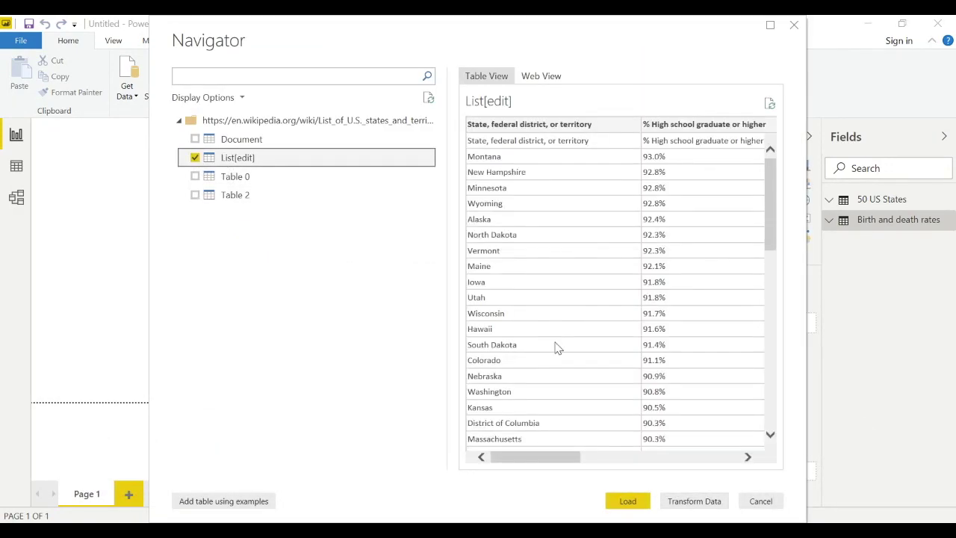
{"action": "left_click", "coordinate": [708, 510]}
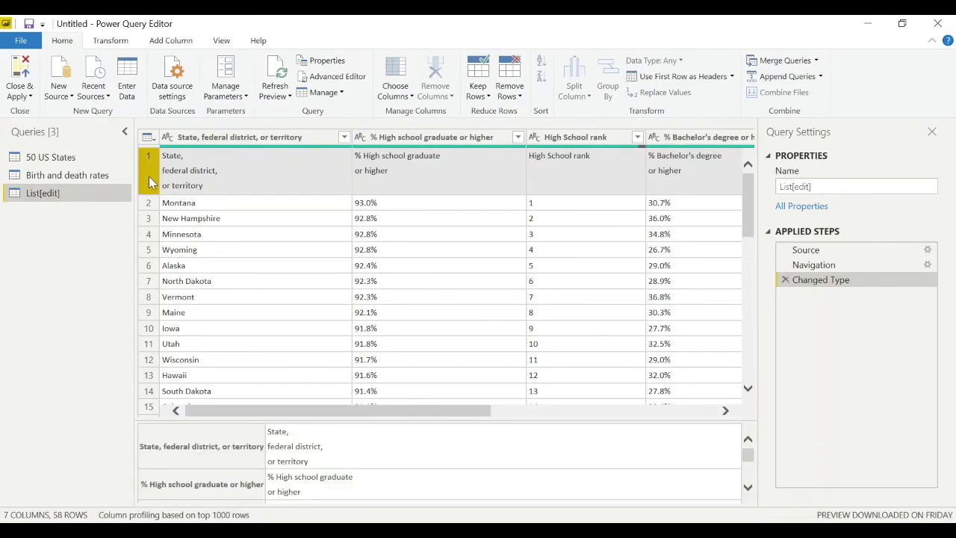
- Remove the top 1 row, which repeats the headers, from the List[edit] query
{"action": "left_click", "coordinate": [509, 90]}
{"action": "left_click", "coordinate": [461, 109]}
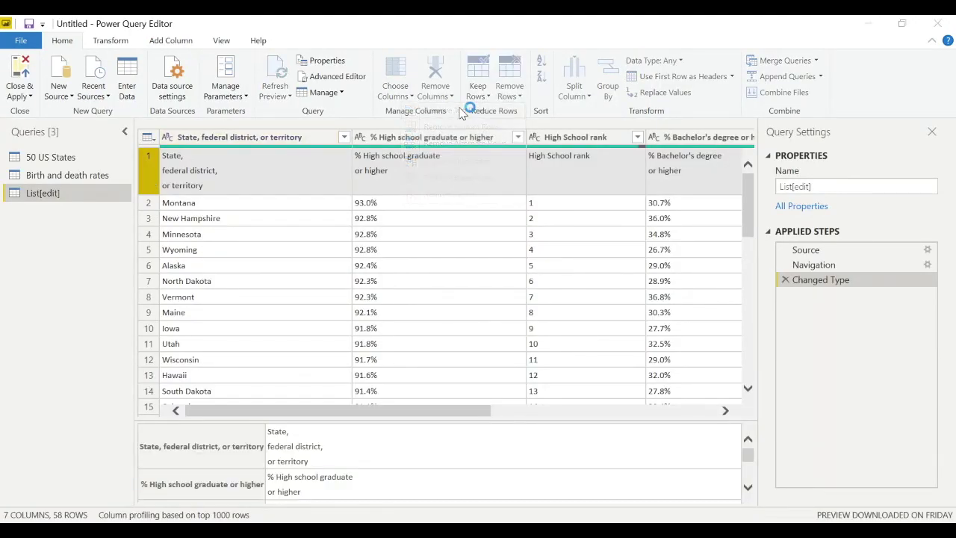
{"action": "type", "text": "1"}
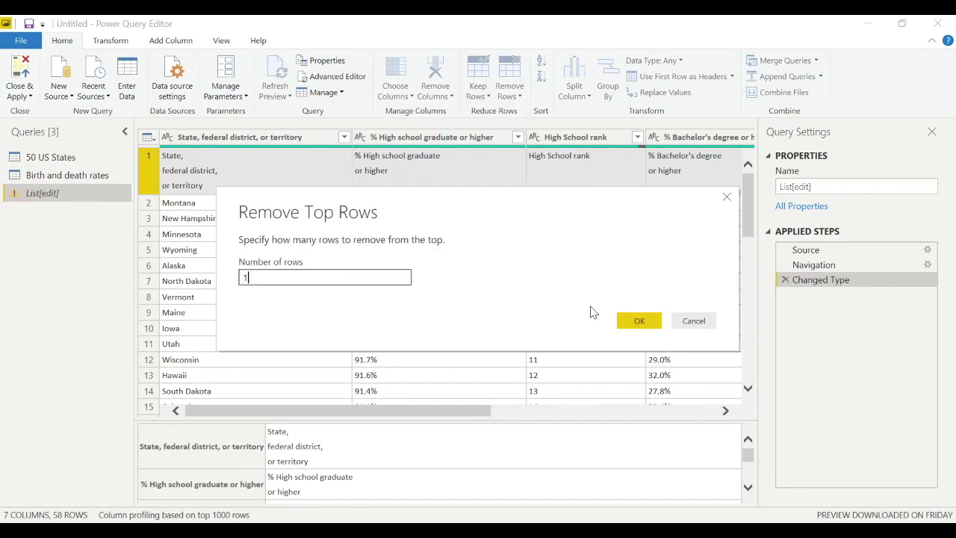
{"action": "left_click", "coordinate": [632, 321]}
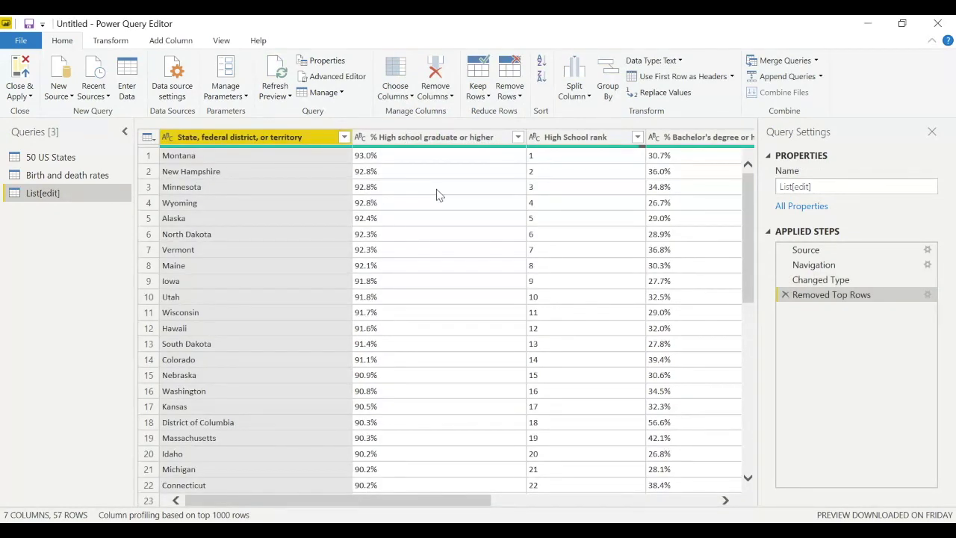
- Rename the State, federal district, or territory column as State
{"action": "double_click", "coordinate": [299, 138]}
{"action": "key", "text": "BackSpace"}
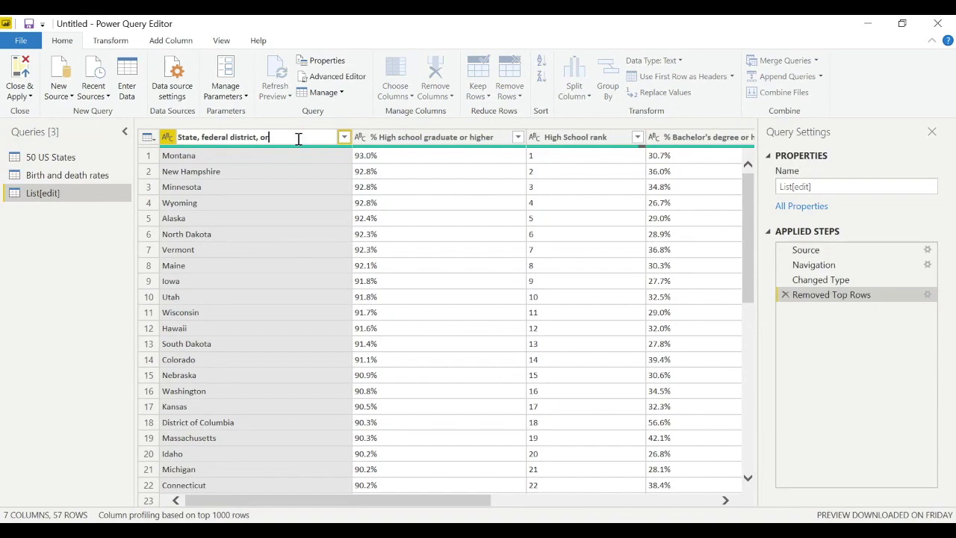
{"action": "key", "text": "BackSpace"}
{"action": "key", "text": "BackSpace"}
{"action": "key", "text": "BackSpace"}
{"action": "key", "text": "BackSpace"}
{"action": "key", "text": "BackSpace"}
{"action": "key", "text": "BackSpace"}
{"action": "key", "text": "BackSpace"}
{"action": "key", "text": "BackSpace"}
{"action": "key", "text": "BackSpace"}
{"action": "key", "text": "BackSpace"}
{"action": "key", "text": "BackSpace"}
{"action": "key", "text": "BackSpace"}
{"action": "key", "text": "BackSpace"}
{"action": "key", "text": "BackSpace"}
{"action": "key", "text": "BackSpace"}
{"action": "key", "text": "BackSpace"}
{"action": "key", "text": "BackSpace"}
{"action": "key", "text": "BackSpace"}
{"action": "key", "text": "BackSpace"}
{"action": "key", "text": "Return"}
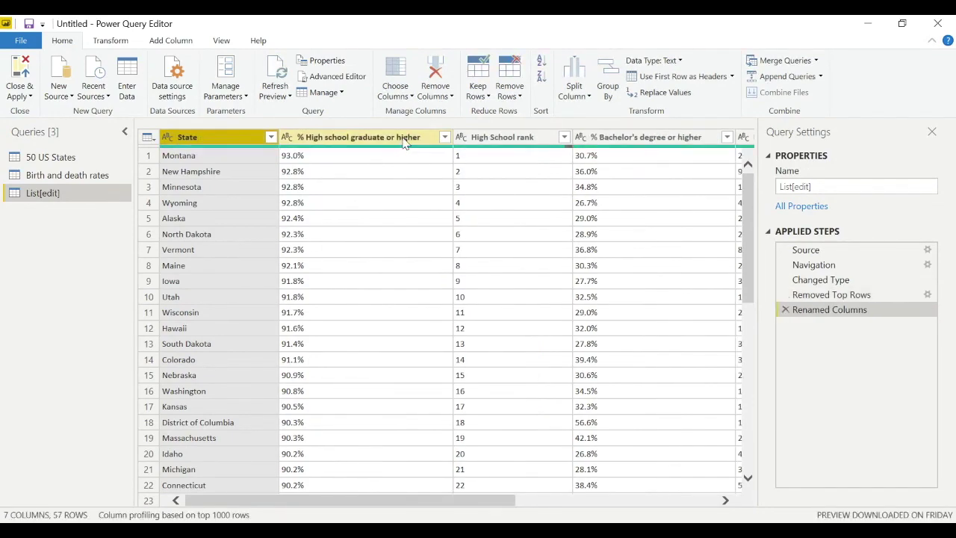
- Remove the High School rank column from the List[edit] query
{"action": "left_click", "coordinate": [387, 141]}
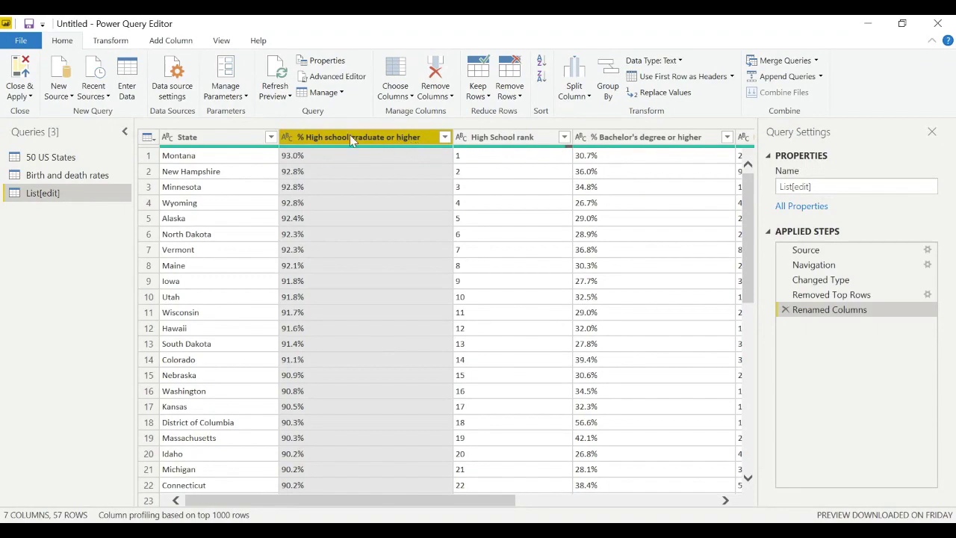
{"action": "left_click", "coordinate": [499, 134]}
{"action": "left_click", "coordinate": [433, 96]}
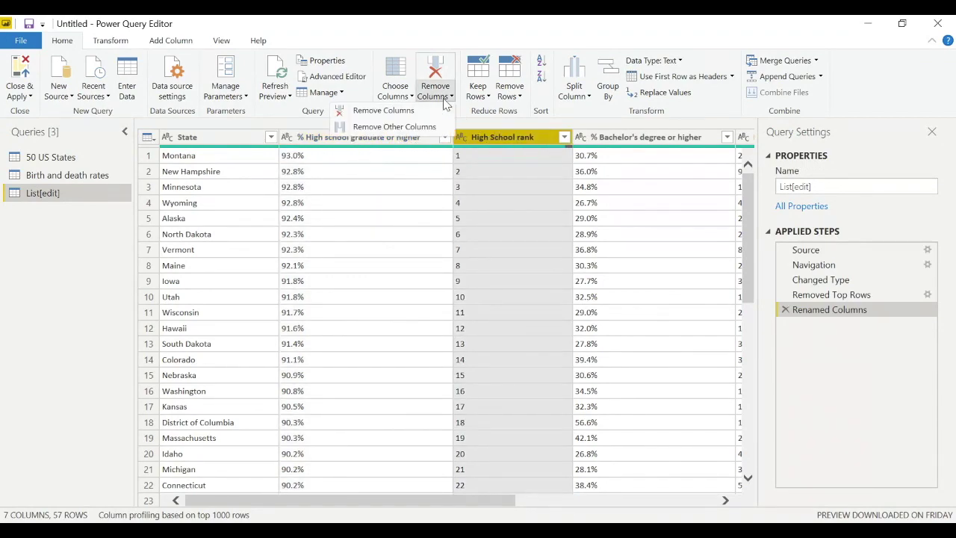
{"action": "left_click", "coordinate": [409, 110]}
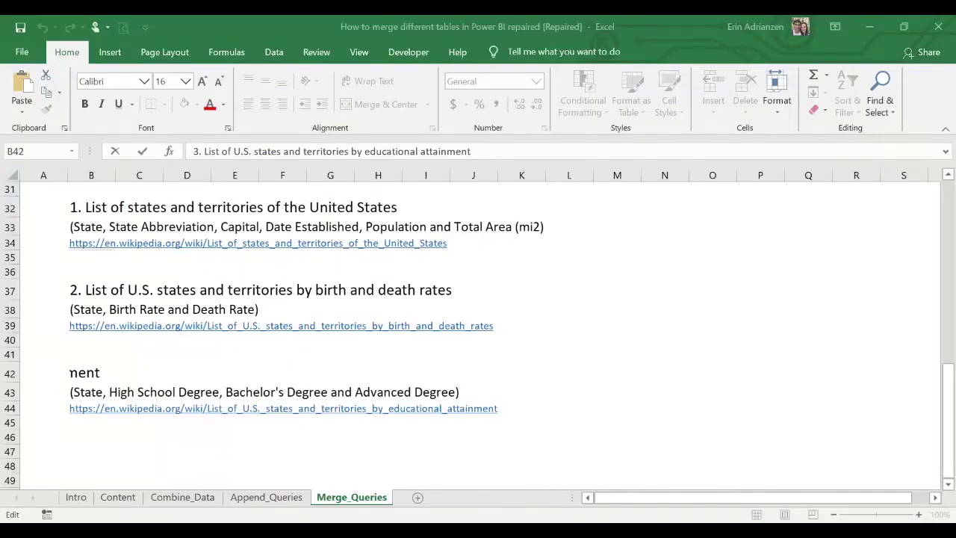
- Check the columns required for the educational attainment table in the Excel Merge_Queries sheet and compare them with the query's columns in Power Query
{"action": "left_click", "coordinate": [93, 435]}
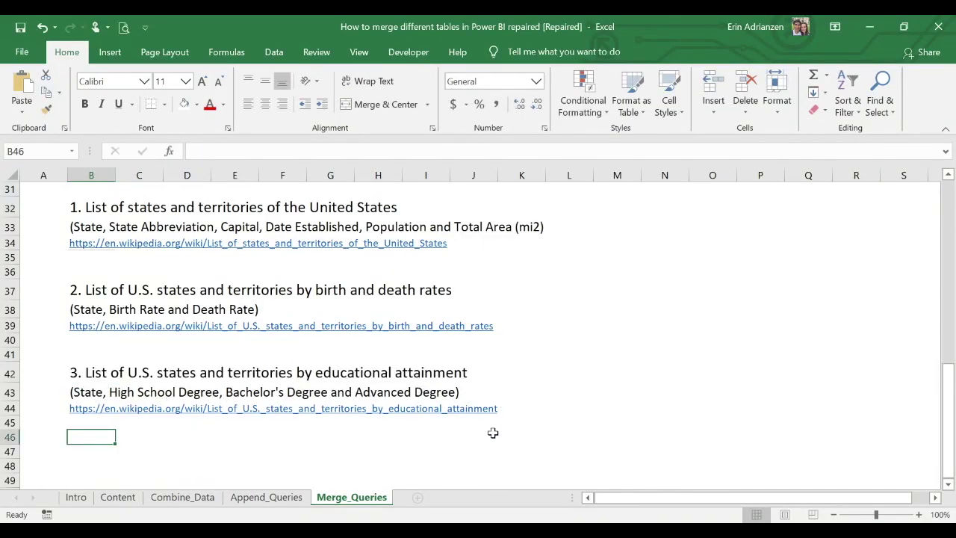
{"action": "left_click", "coordinate": [87, 396]}
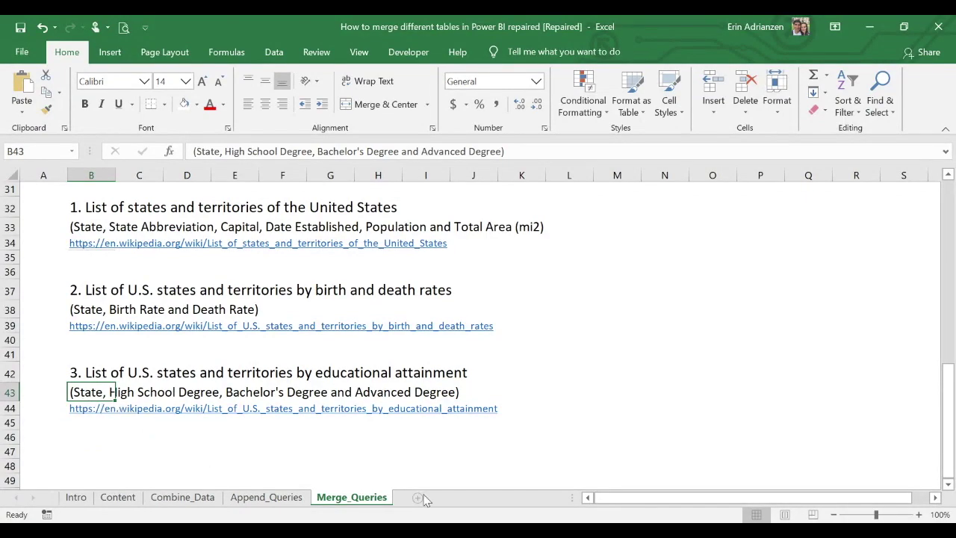
{"action": "left_click", "coordinate": [682, 478]}
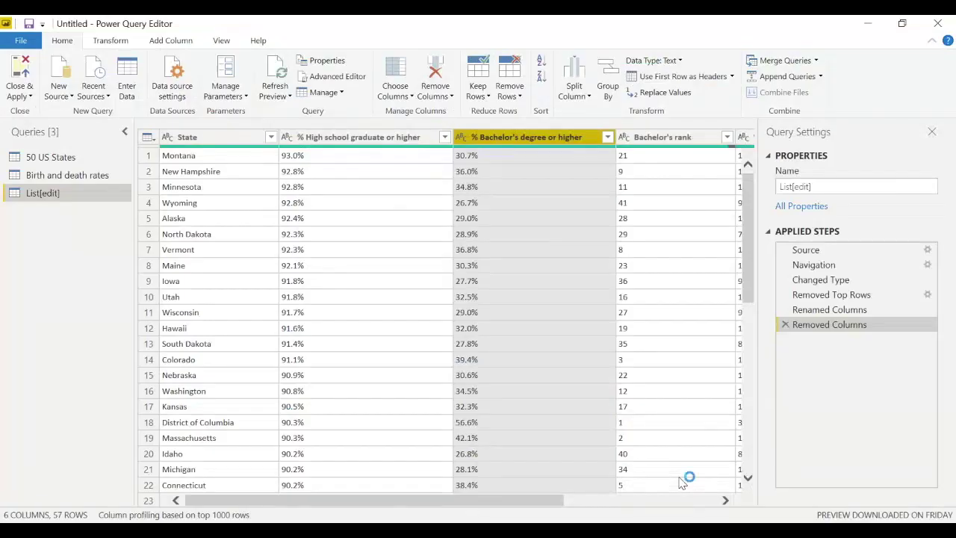
{"action": "left_click", "coordinate": [222, 142]}
{"action": "left_click", "coordinate": [365, 143]}
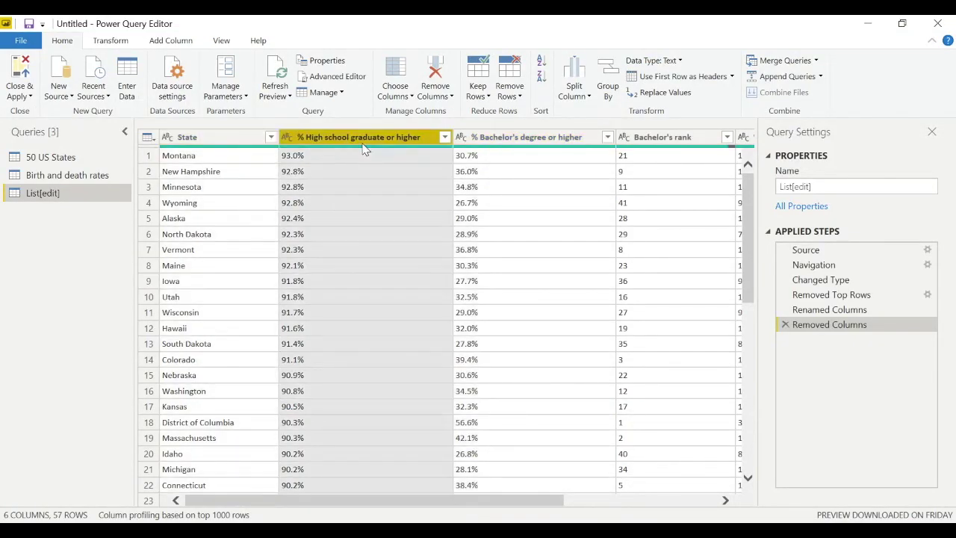
{"action": "left_click", "coordinate": [541, 142]}
- Remove the Bachelor's rank and Advanced rank columns from the List[edit] query
{"action": "scroll", "coordinate": [530, 239], "scroll_direction": "right", "scroll_amount": 3}
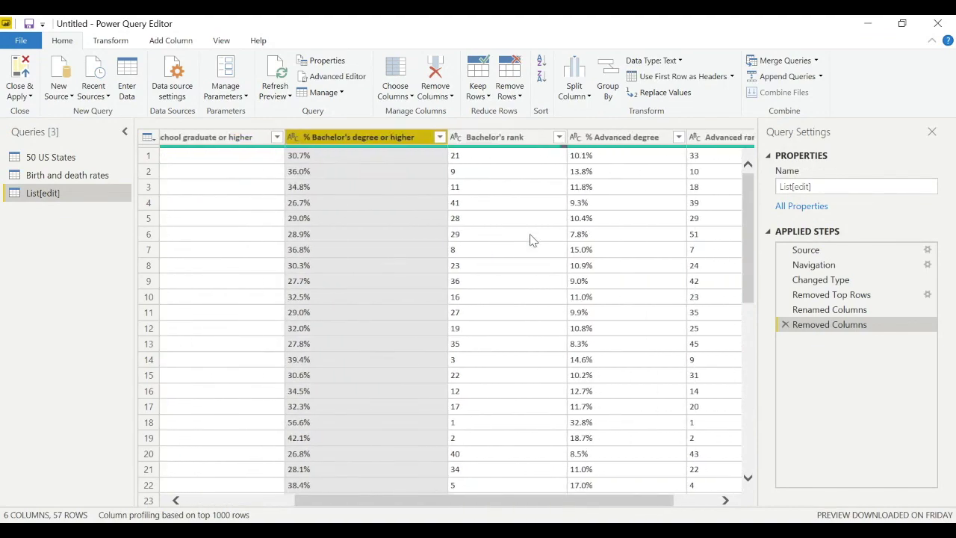
{"action": "left_click", "coordinate": [528, 137]}
{"action": "left_click", "coordinate": [437, 87]}
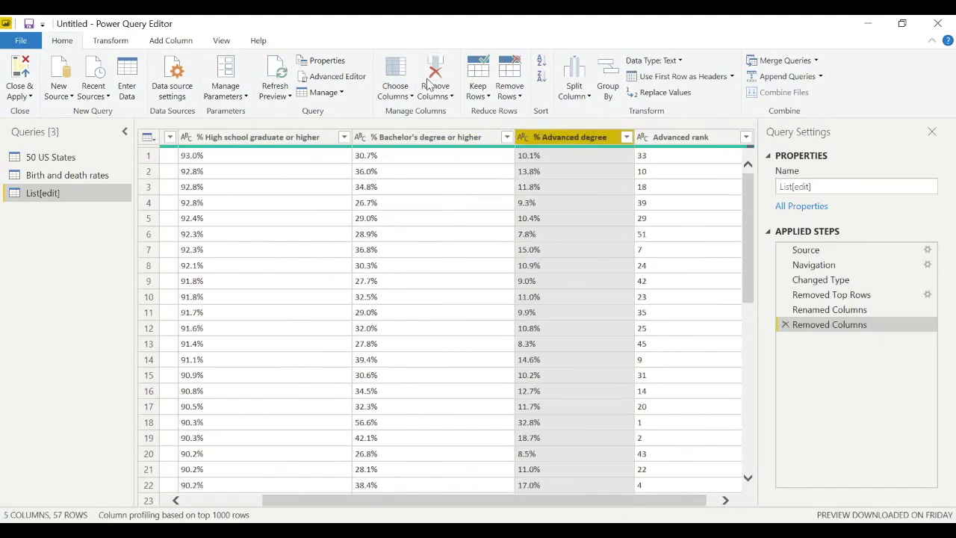
{"action": "scroll", "coordinate": [579, 209], "scroll_direction": "right", "scroll_amount": 1}
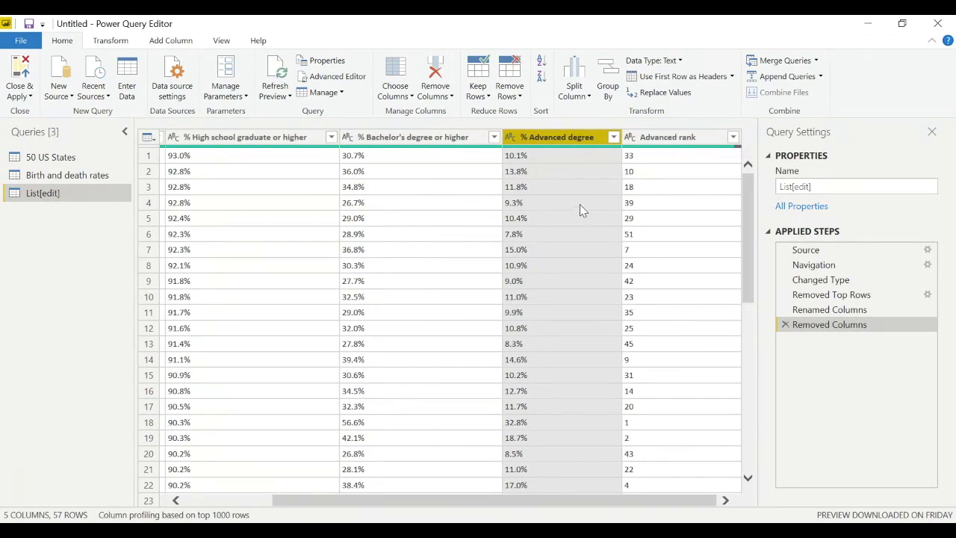
{"action": "left_click", "coordinate": [650, 137]}
{"action": "left_click", "coordinate": [436, 95]}
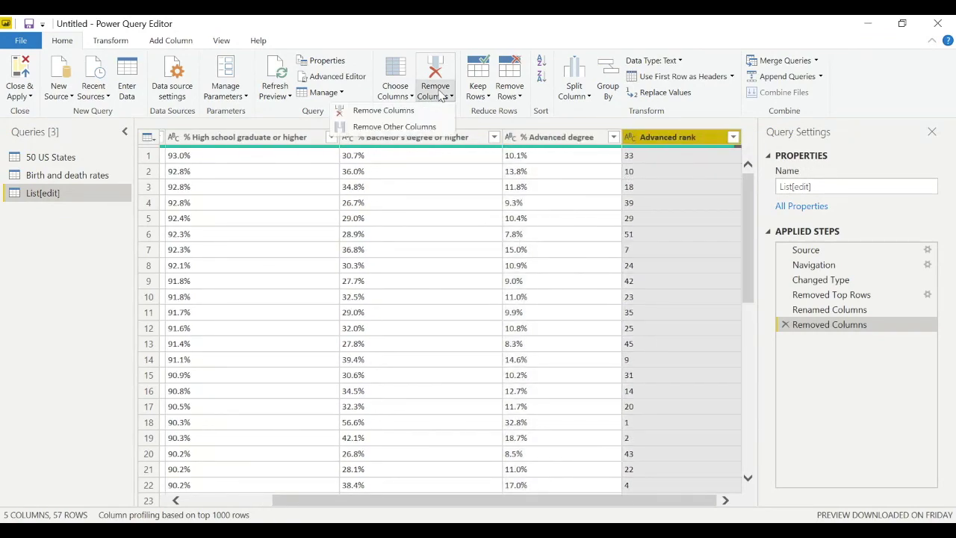
{"action": "left_click", "coordinate": [404, 110]}
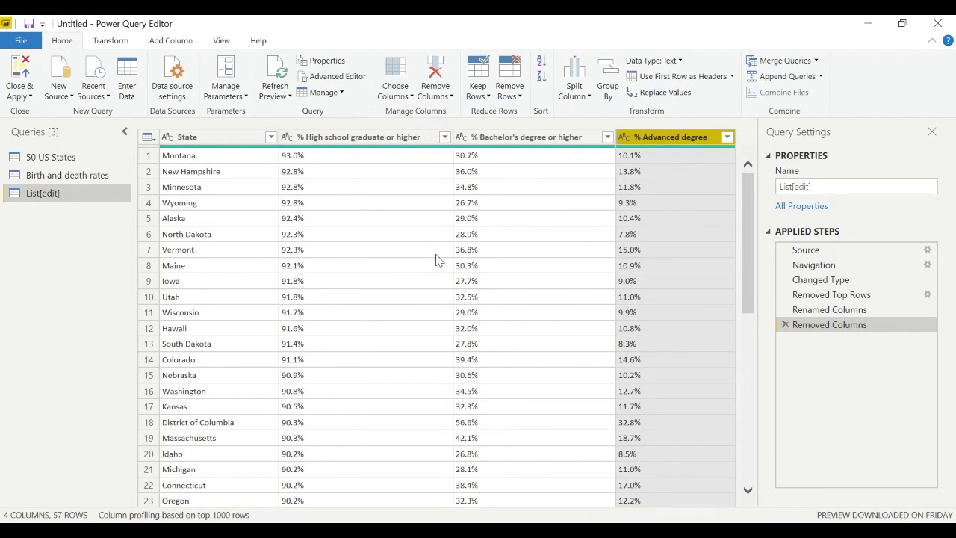
- Set the data type of the high school graduate, bachelor's degree and advanced degree columns to Percentage
{"action": "left_click", "coordinate": [231, 144]}
{"action": "left_click", "coordinate": [359, 144]}
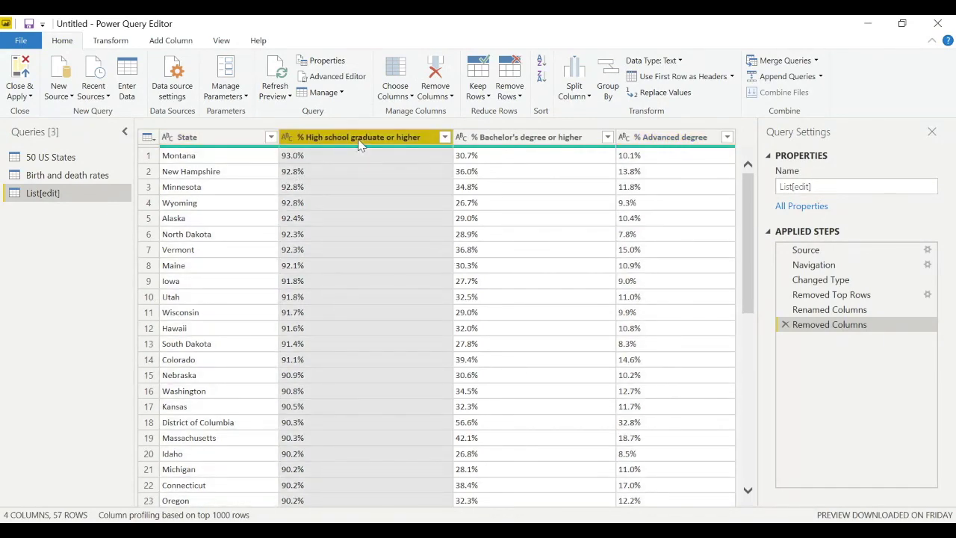
{"action": "left_click", "coordinate": [653, 61]}
{"action": "left_click", "coordinate": [625, 127]}
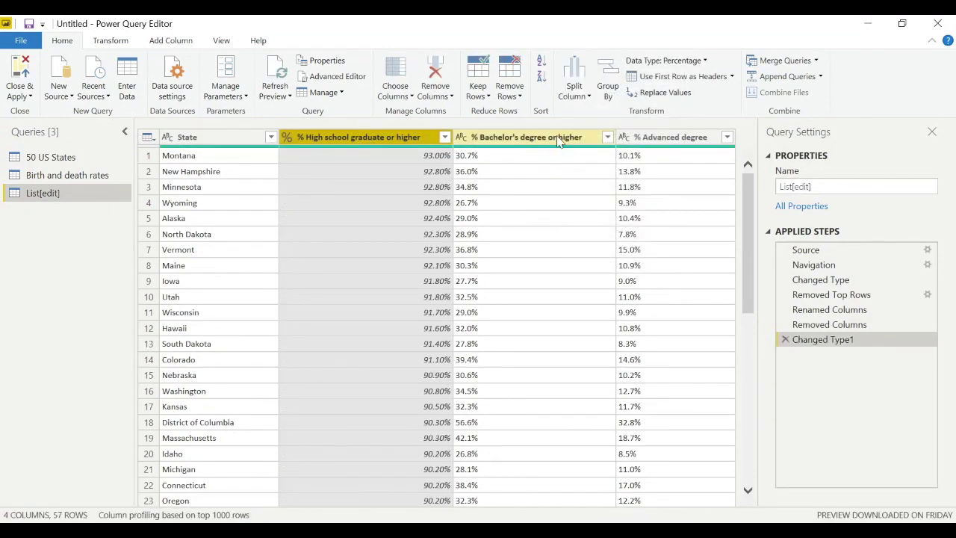
{"action": "left_click", "coordinate": [557, 136]}
{"action": "left_click", "coordinate": [654, 61]}
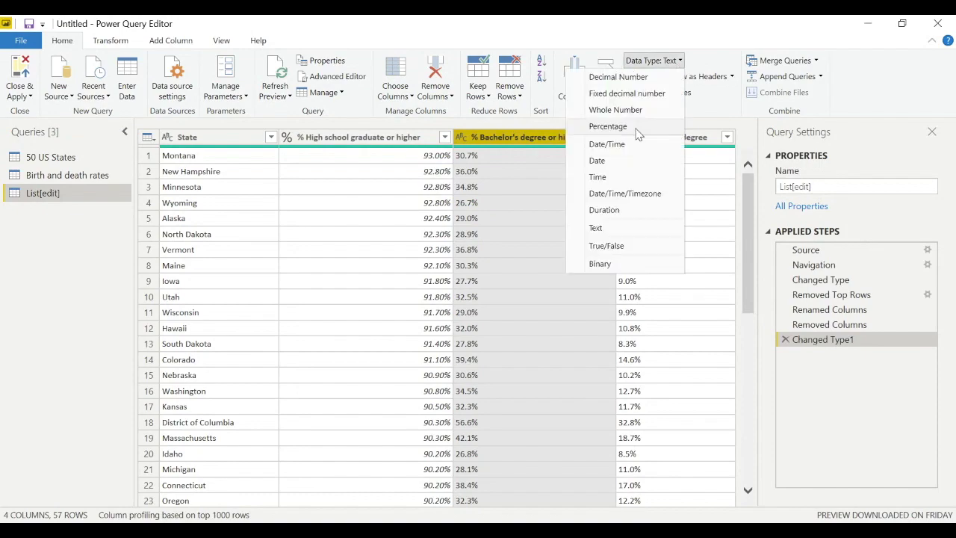
{"action": "left_click", "coordinate": [635, 127]}
{"action": "left_click", "coordinate": [686, 139]}
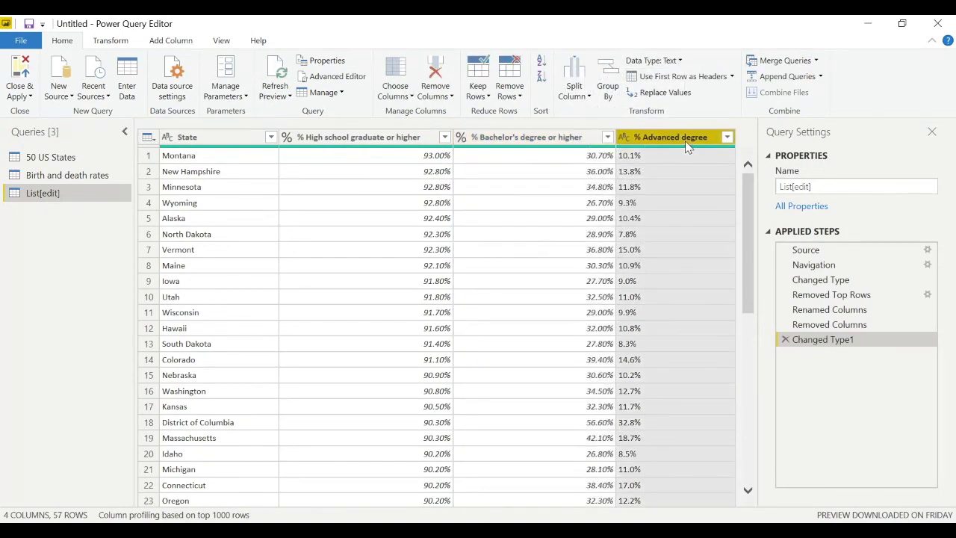
{"action": "left_click", "coordinate": [679, 61]}
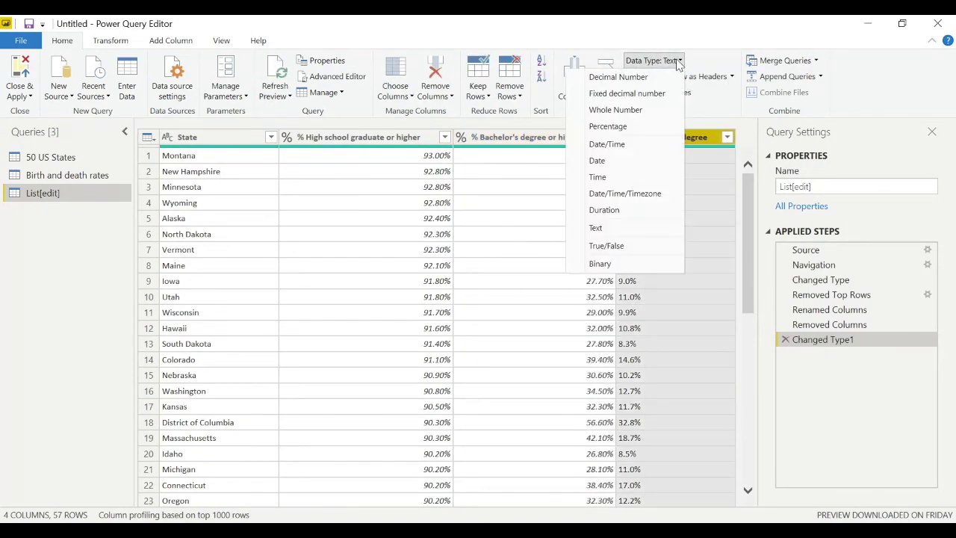
{"action": "left_click", "coordinate": [631, 127]}
- Rename the List[edit] query as Educational Attainment
{"action": "scroll", "coordinate": [186, 334], "scroll_direction": "down", "scroll_amount": 6}
{"action": "scroll", "coordinate": [187, 334], "scroll_direction": "down", "scroll_amount": 5}
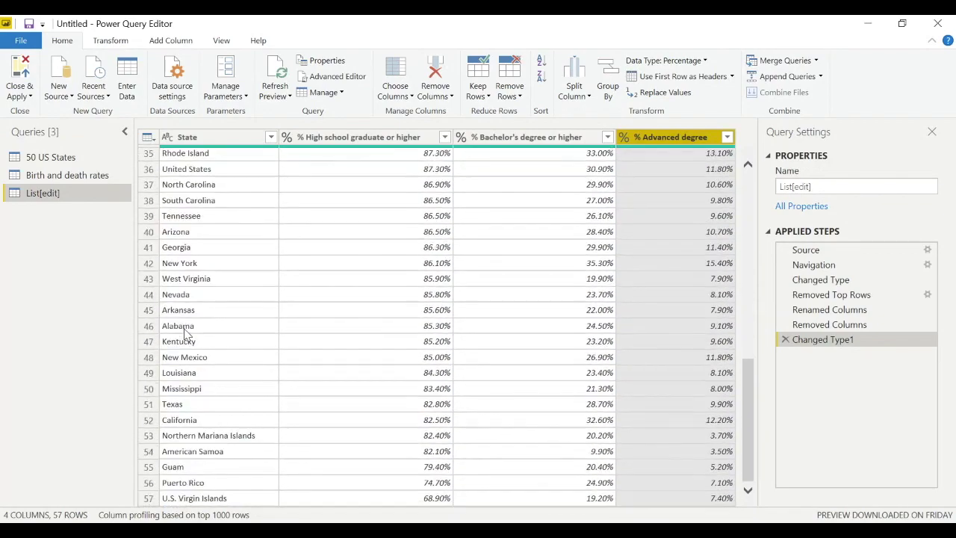
{"action": "scroll", "coordinate": [210, 307], "scroll_direction": "up", "scroll_amount": 11}
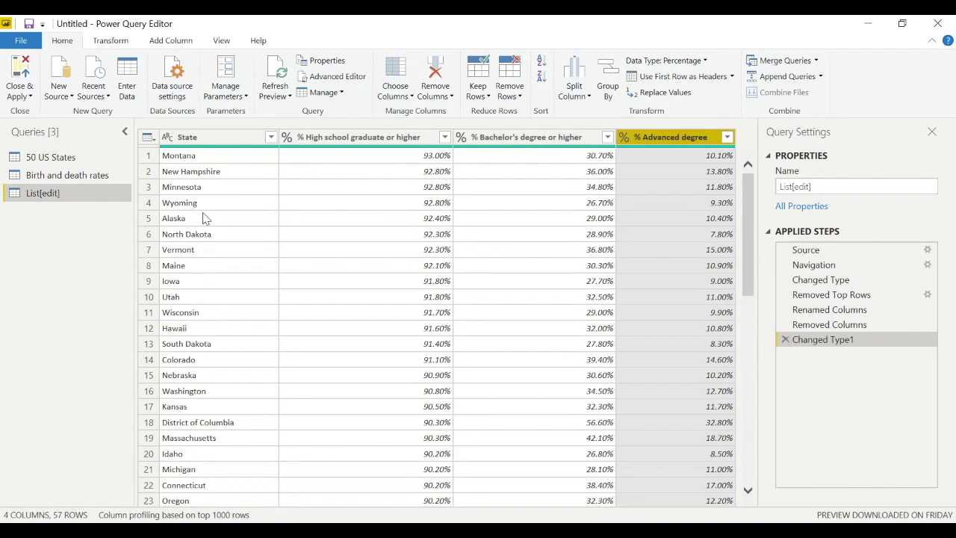
{"action": "double_click", "coordinate": [104, 191]}
{"action": "key", "text": "BackSpace"}
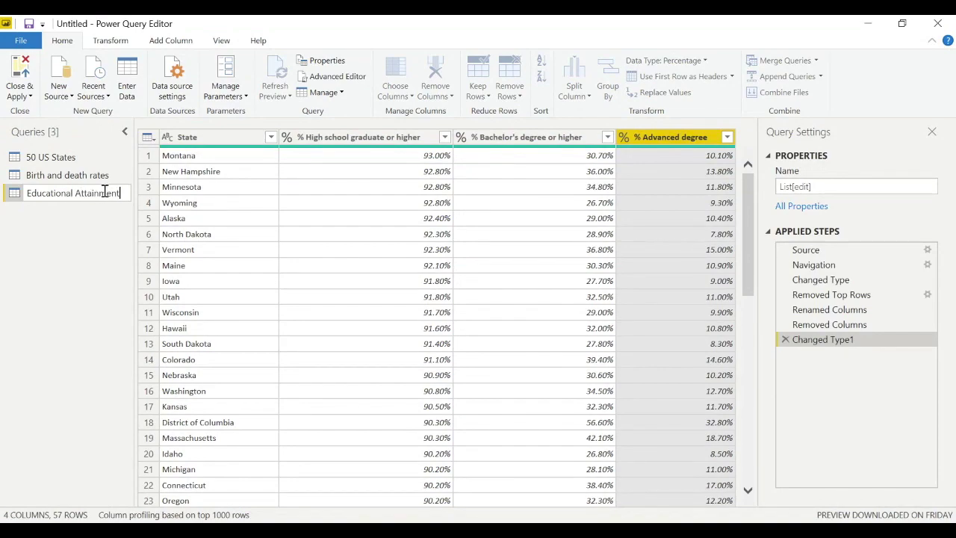
{"action": "left_click", "coordinate": [103, 255]}
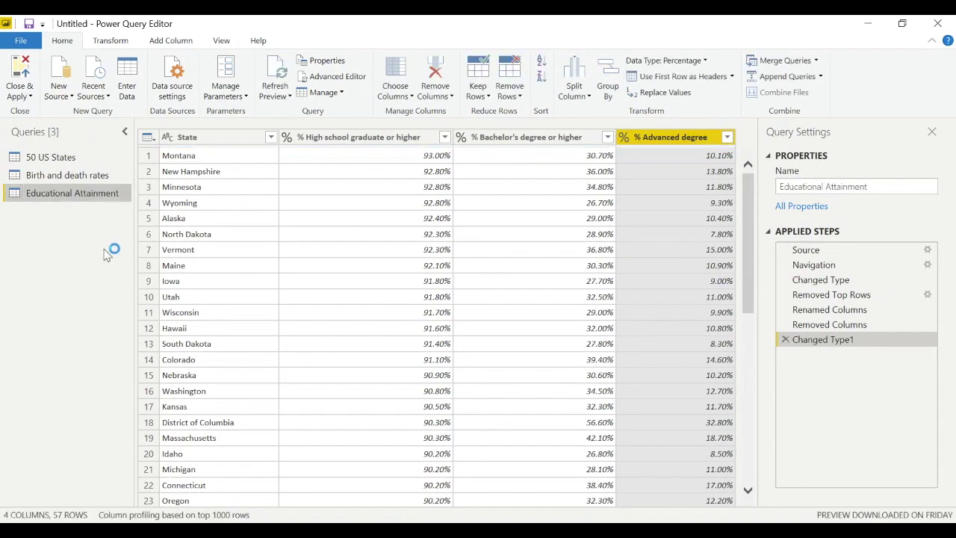
- Apply the query changes, close Power Query, and check the fields of the Educational Attainment table in the report
{"action": "left_click", "coordinate": [22, 95]}
{"action": "left_click", "coordinate": [43, 117]}
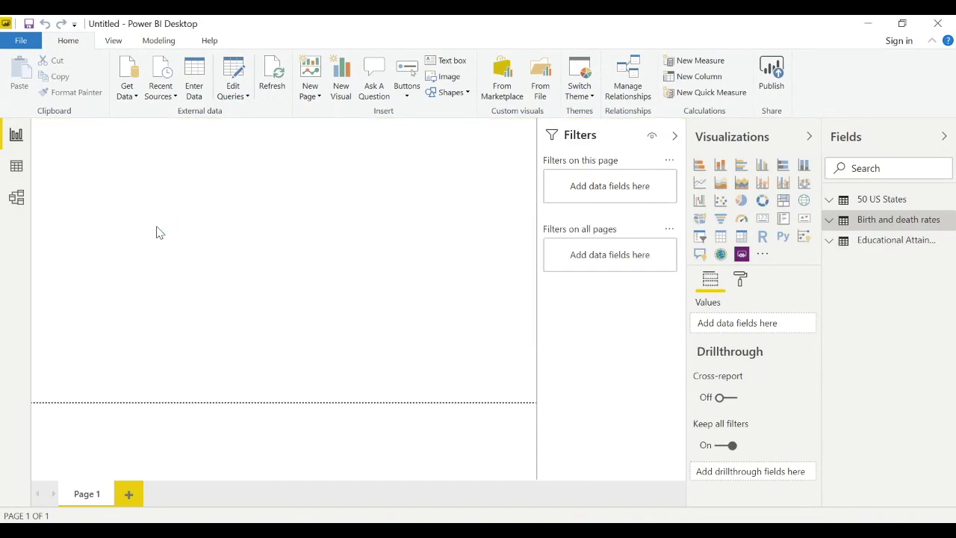
{"action": "left_click", "coordinate": [829, 240]}
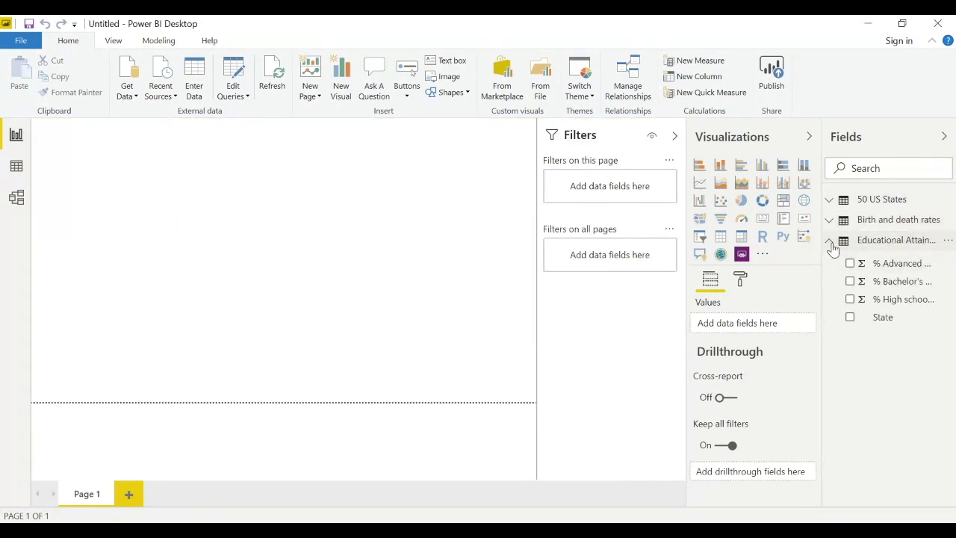
{"action": "left_click", "coordinate": [829, 242]}
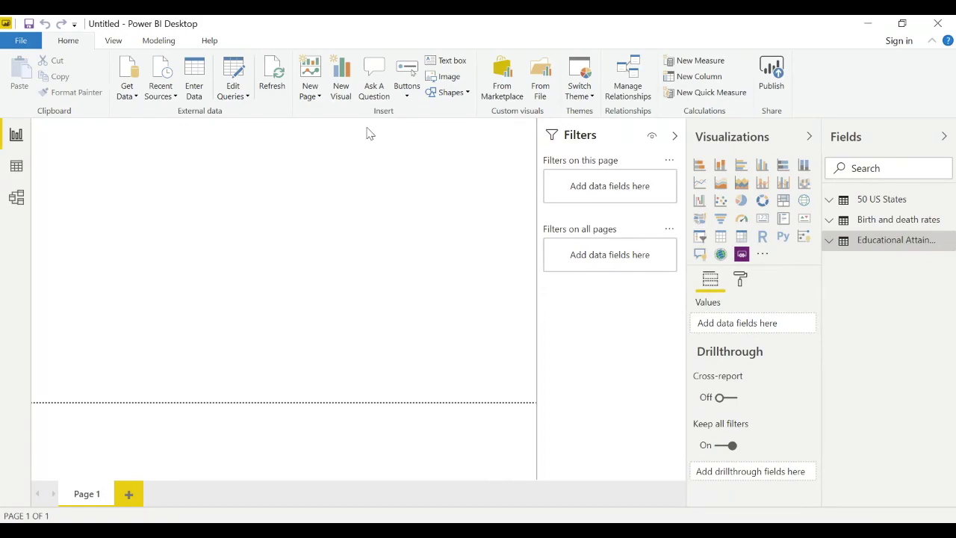
- Reopen the Power Query Editor and duplicate the 50 US States query
{"action": "left_click", "coordinate": [242, 90]}
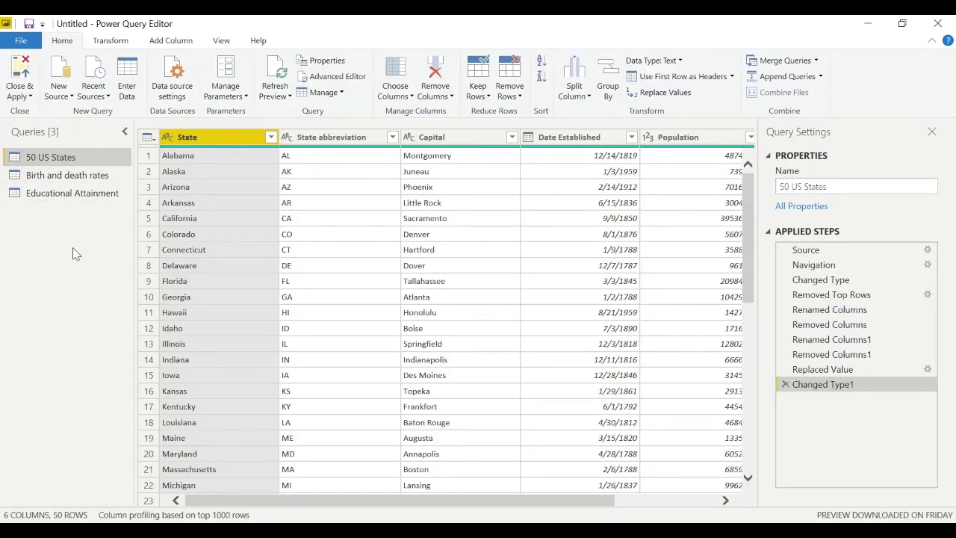
{"action": "right_click", "coordinate": [63, 153]}
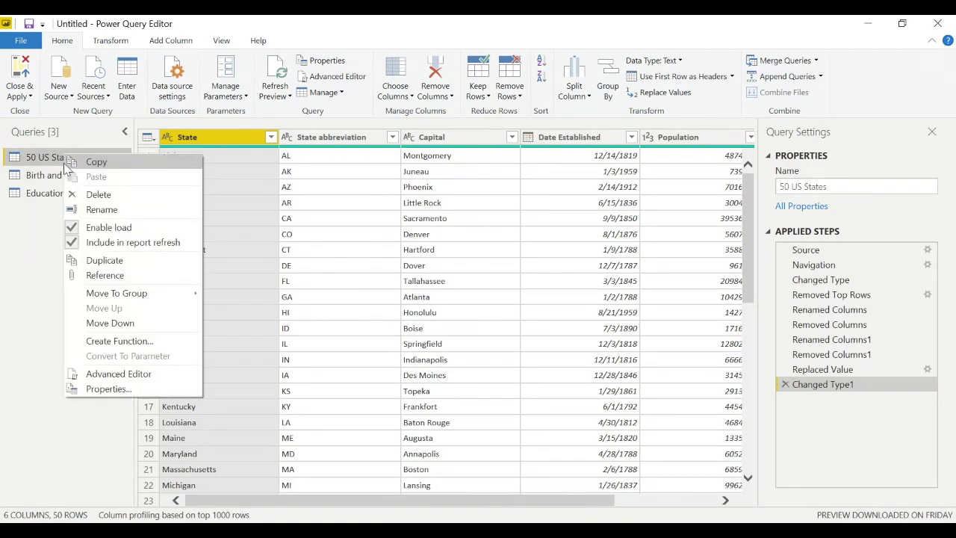
{"action": "left_click", "coordinate": [112, 259]}
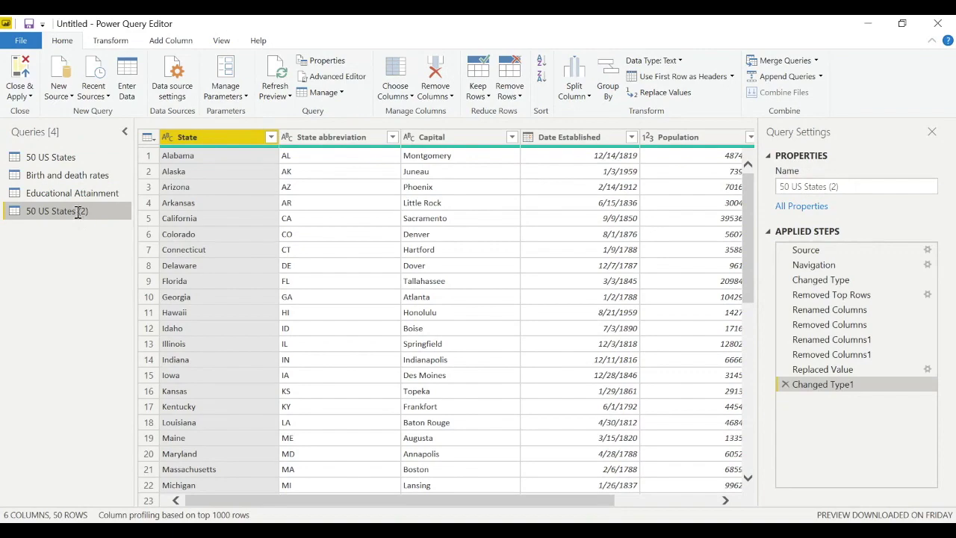
- Rename the duplicated 50 US States query as _Total
{"action": "double_click", "coordinate": [78, 212]}
{"action": "key", "text": "ctrl+a"}
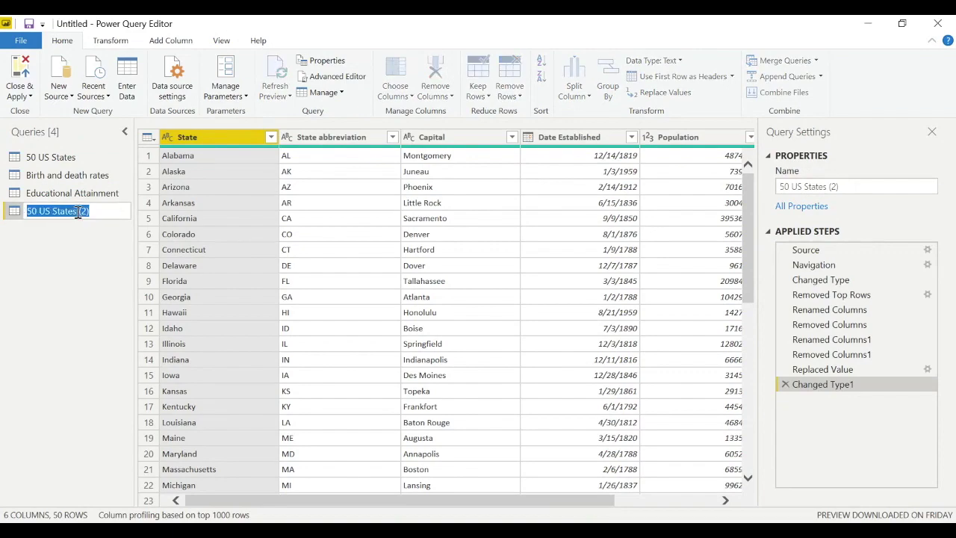
{"action": "type", "text": "Total"}
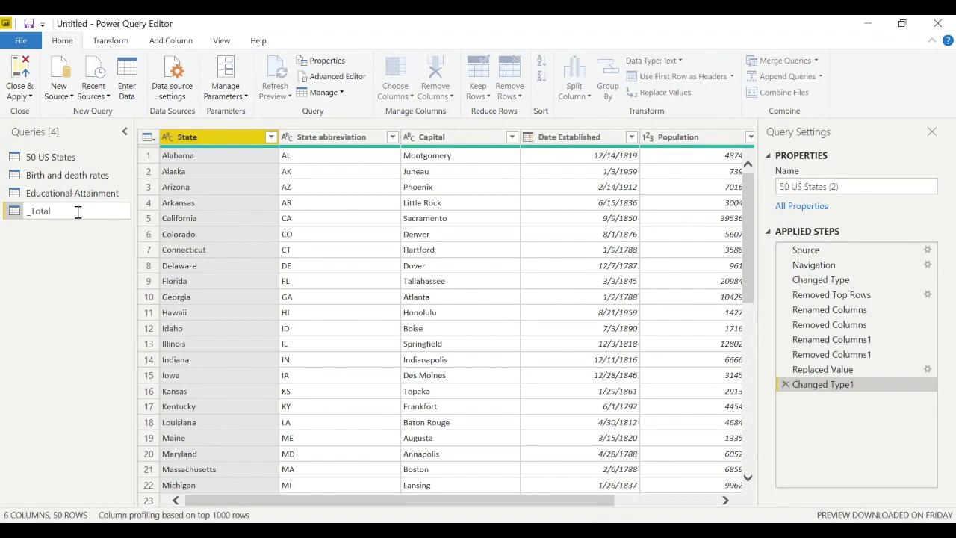
{"action": "key", "text": "Return"}
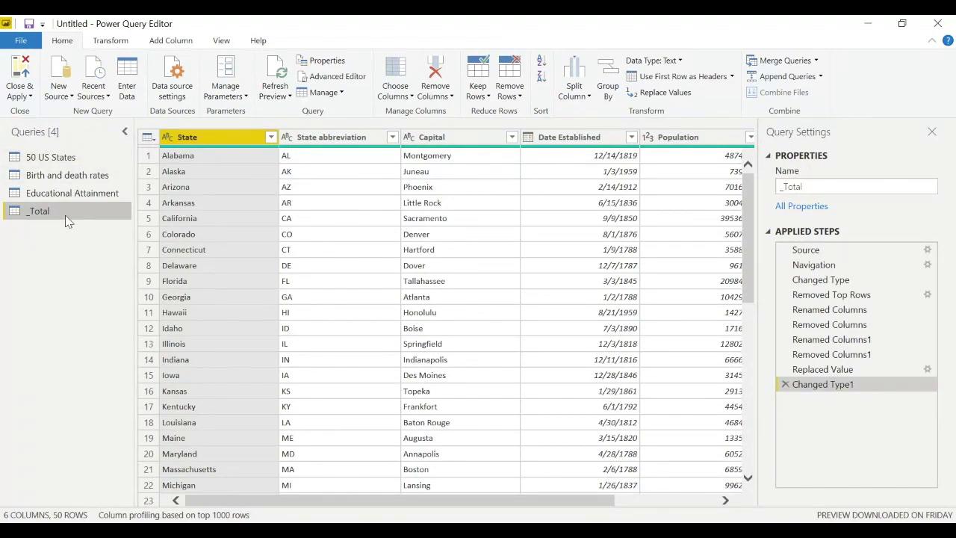
- Set up a merge of _Total with Educational Attainment on their State columns, ignoring Privacy Levels checks for this file
{"action": "left_click", "coordinate": [816, 60]}
{"action": "left_click", "coordinate": [769, 77]}
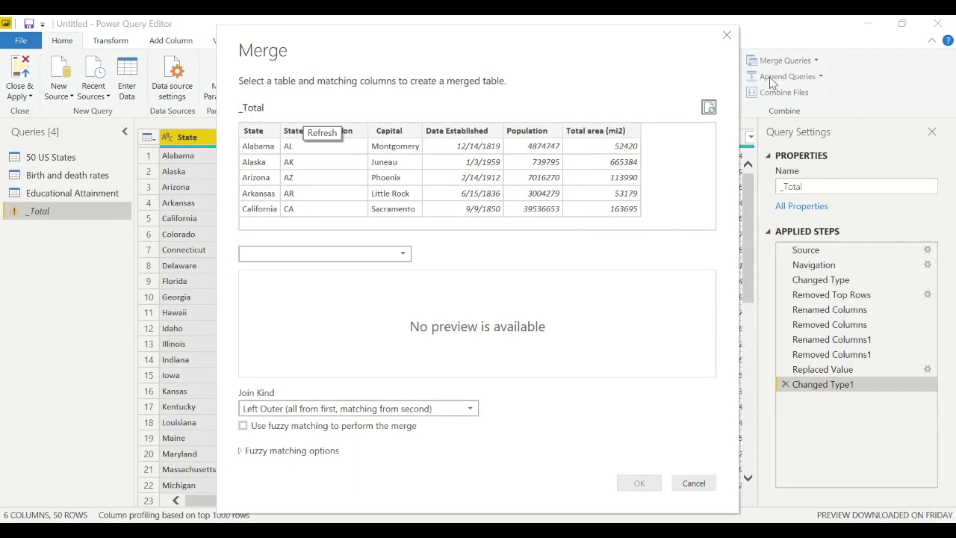
{"action": "left_click", "coordinate": [261, 160]}
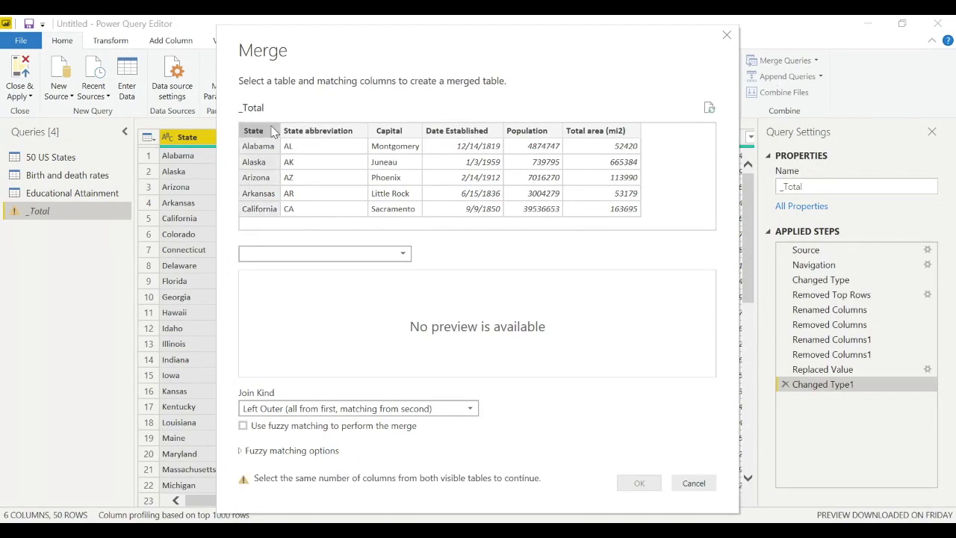
{"action": "left_click", "coordinate": [357, 253]}
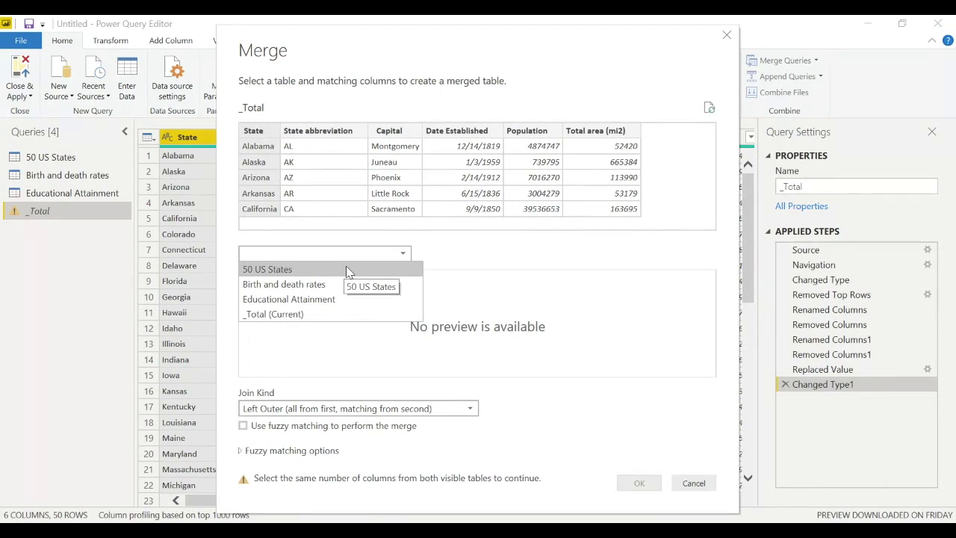
{"action": "left_click", "coordinate": [309, 301]}
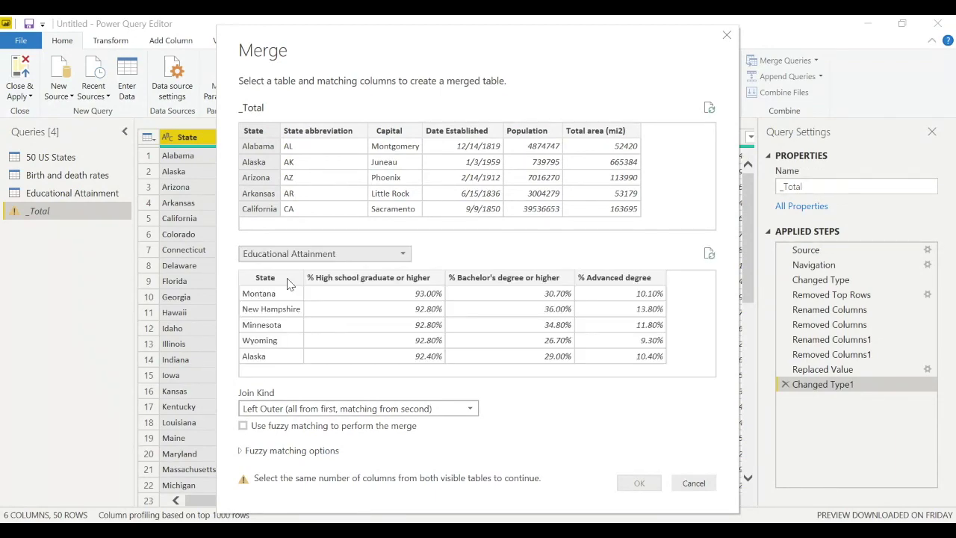
{"action": "left_click", "coordinate": [287, 279]}
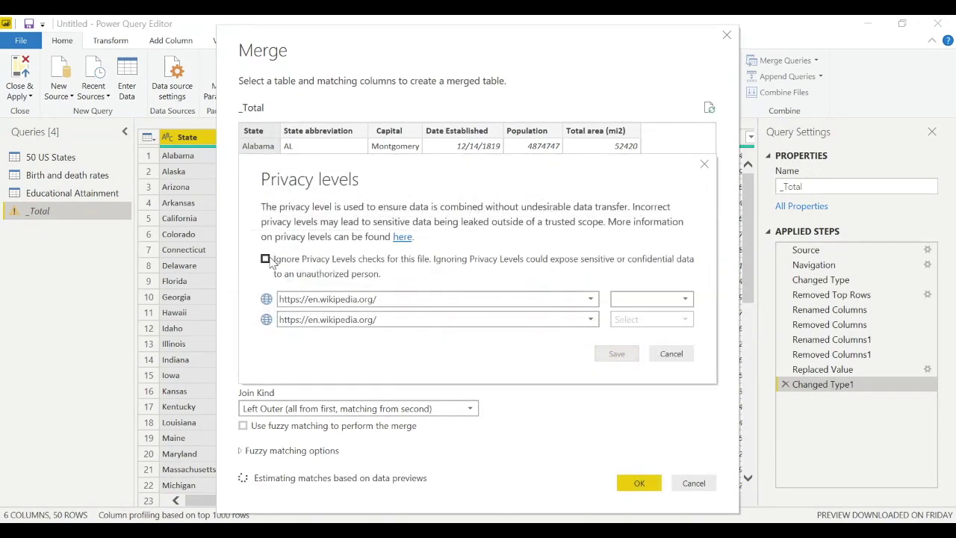
{"action": "left_click", "coordinate": [265, 259]}
{"action": "left_click", "coordinate": [616, 354]}
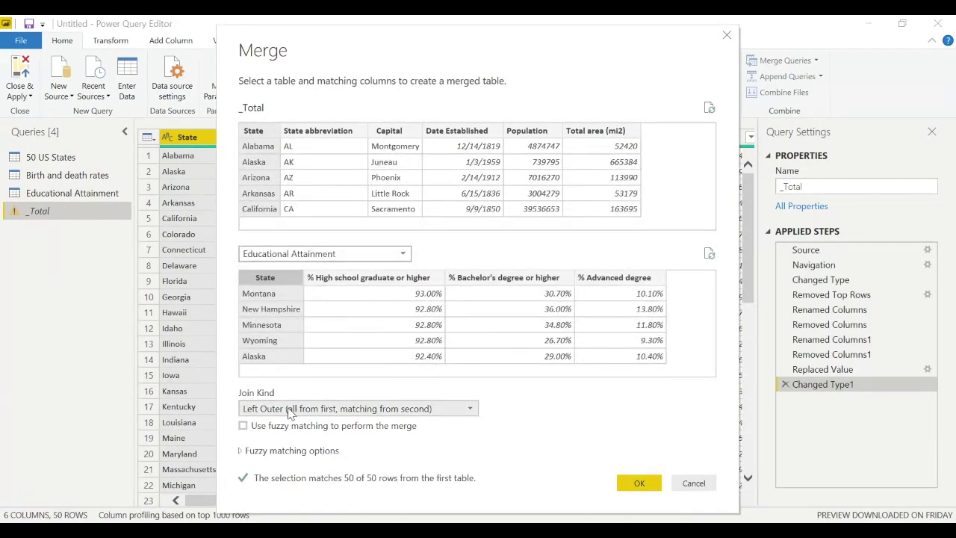
- Complete the left outer merge with fuzzy matching and expand Educational Attainment into all its columns except State
{"action": "left_click", "coordinate": [242, 425]}
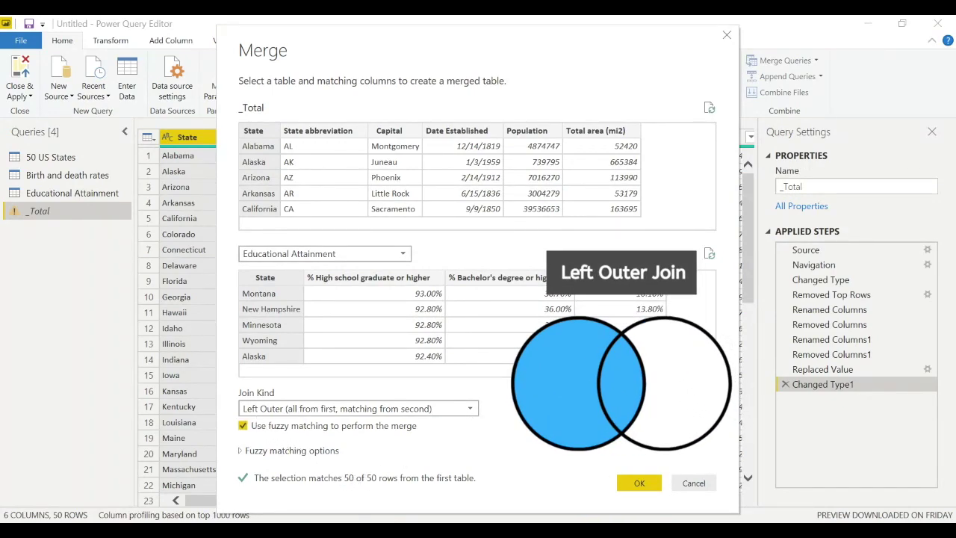
{"action": "left_click", "coordinate": [639, 481]}
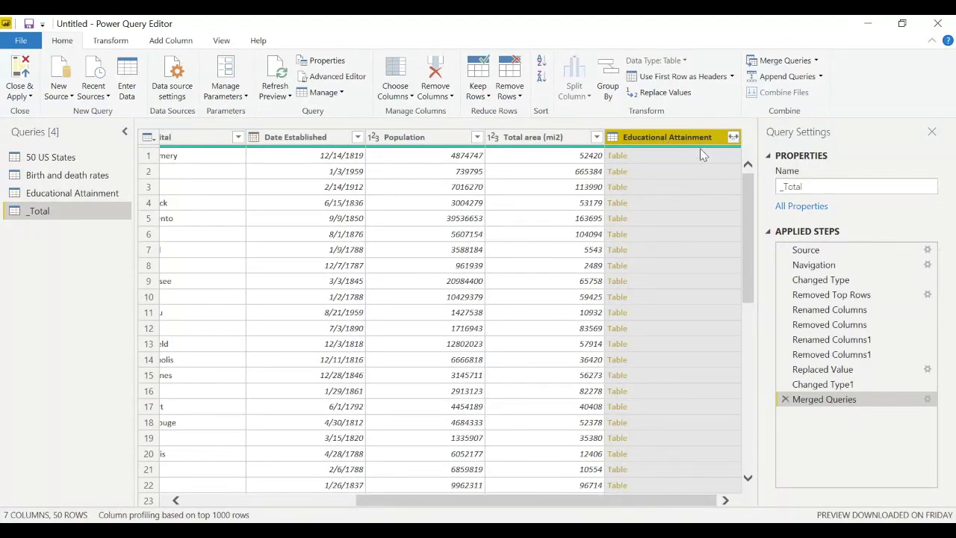
{"action": "mouse_move", "coordinate": [724, 148]}
{"action": "left_click", "coordinate": [733, 138]}
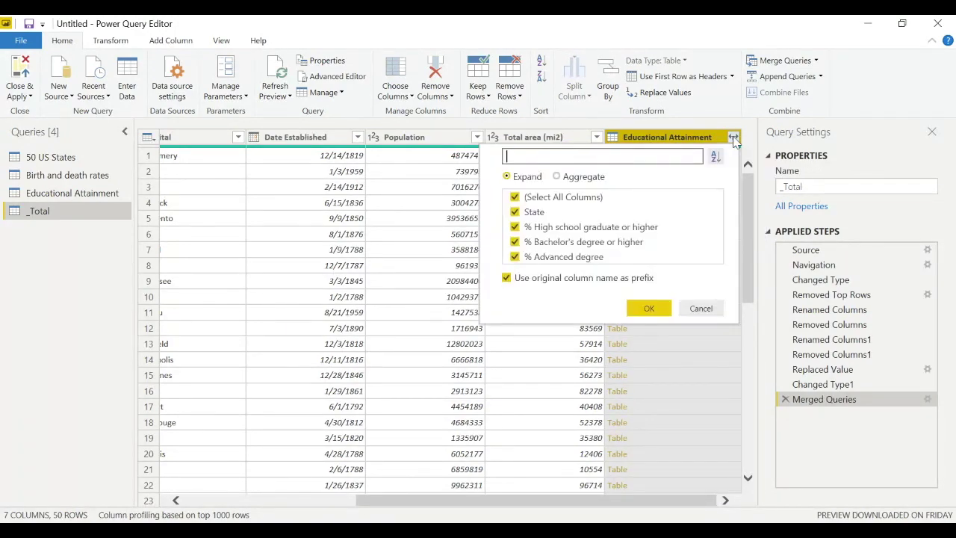
{"action": "left_click", "coordinate": [514, 212]}
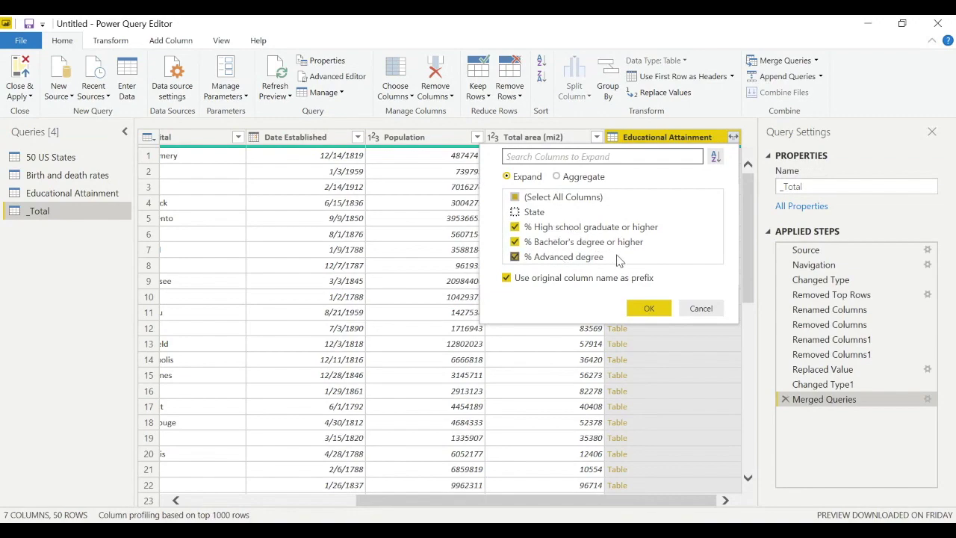
{"action": "left_click", "coordinate": [649, 308]}
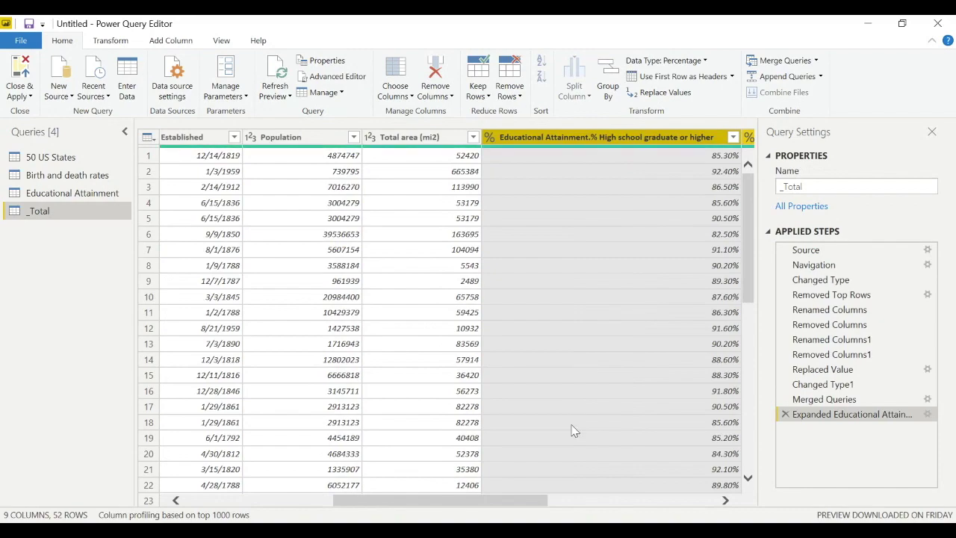
- Check the State column for duplicate rows, and delete the Expanded Educational Attainment and Merged Queries steps from _Total
{"action": "left_click_drag", "start_coordinate": [518, 499], "coordinate": [310, 510]}
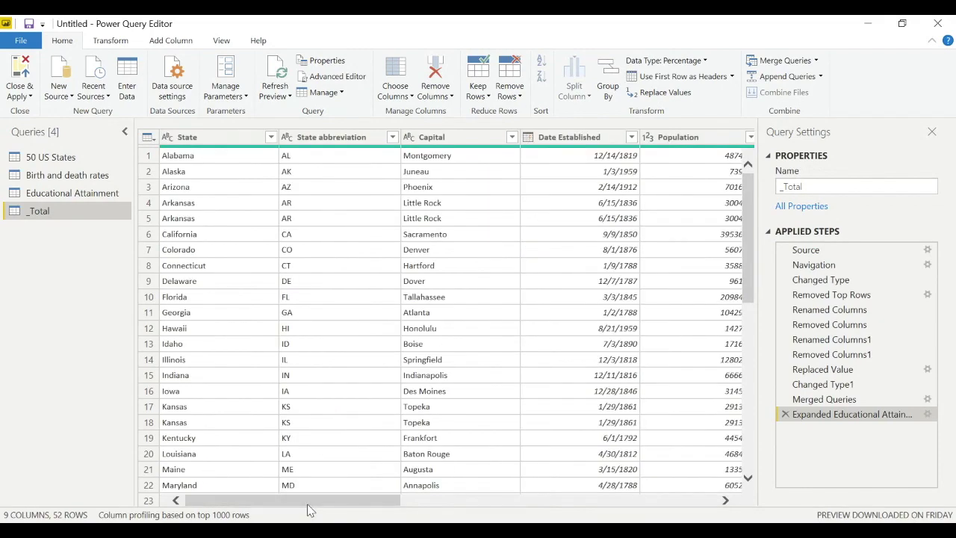
{"action": "left_click", "coordinate": [185, 208]}
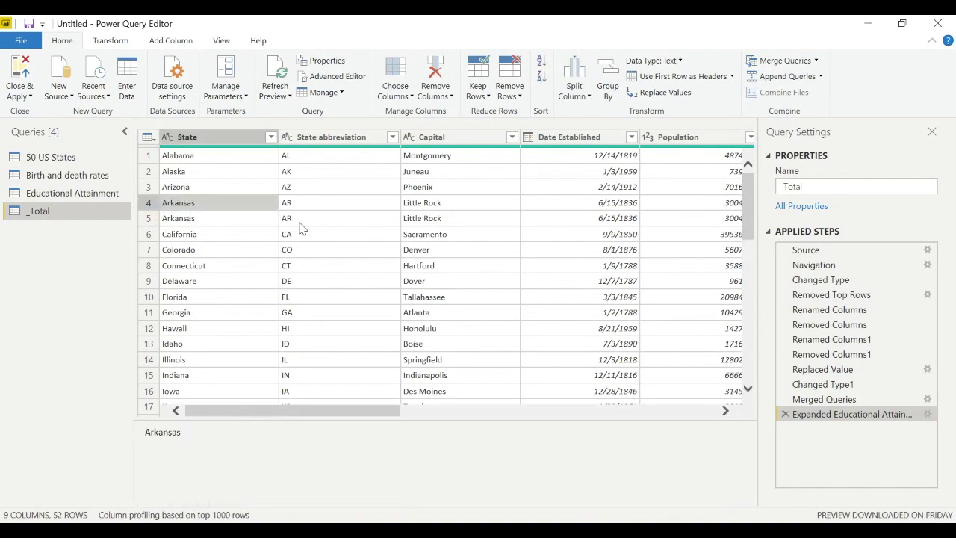
{"action": "left_click_drag", "start_coordinate": [374, 410], "coordinate": [288, 408]}
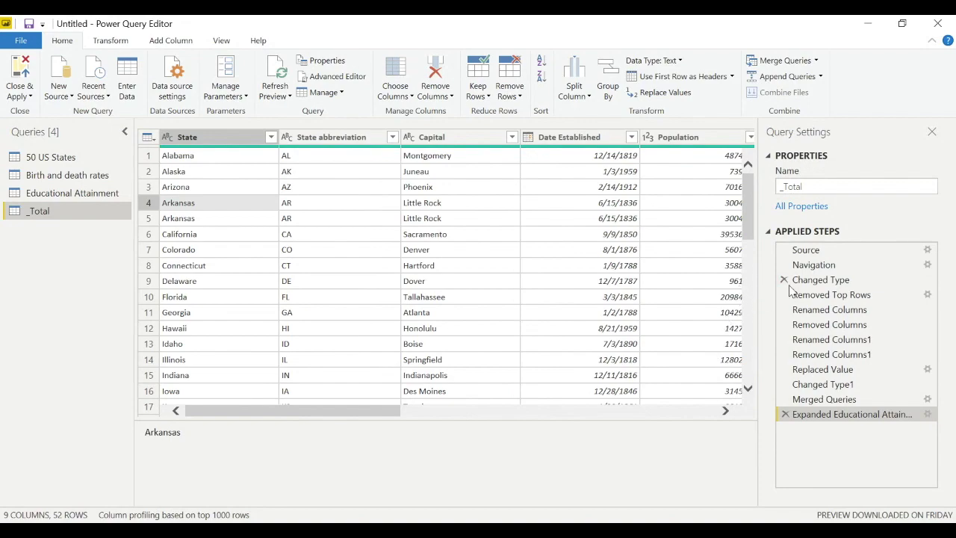
{"action": "left_click", "coordinate": [786, 414]}
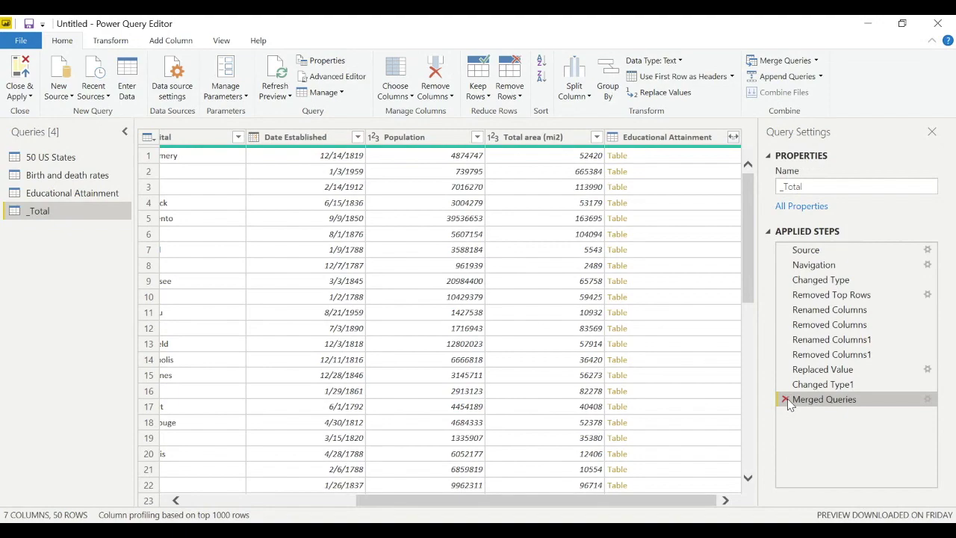
{"action": "left_click", "coordinate": [786, 399]}
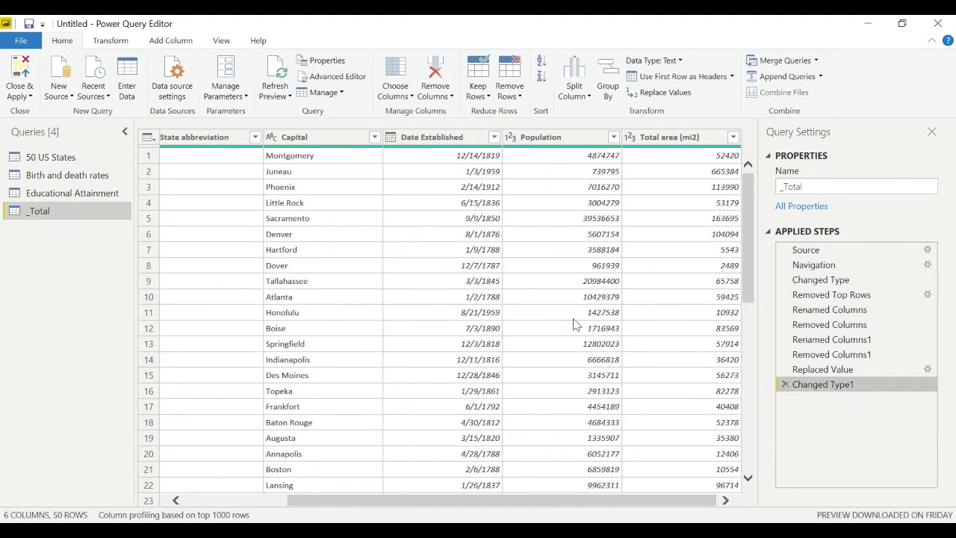
- Merge _Total with Educational Attainment on State using a Left Outer join with fuzzy matching enabled
{"action": "left_click", "coordinate": [784, 61]}
{"action": "left_click", "coordinate": [258, 127]}
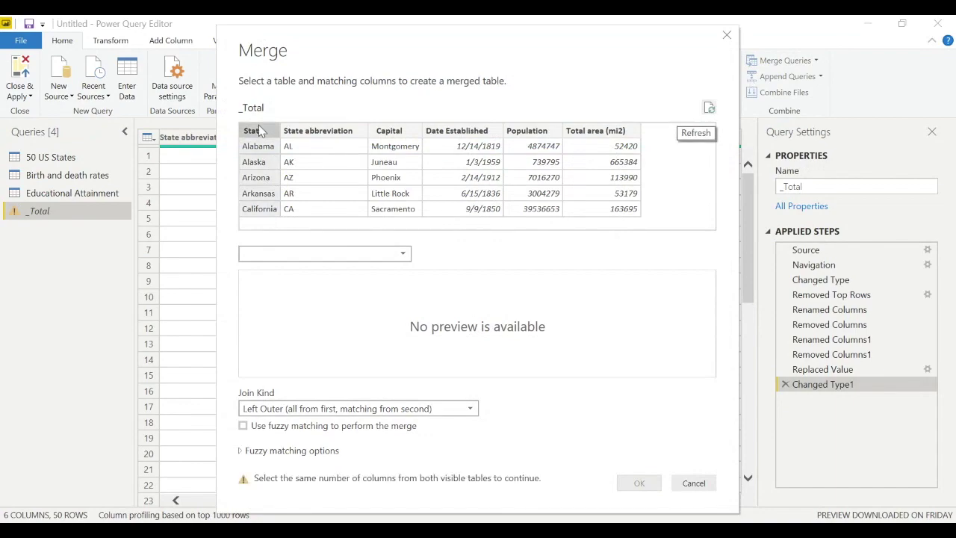
{"action": "left_click", "coordinate": [379, 252]}
{"action": "left_click", "coordinate": [334, 300]}
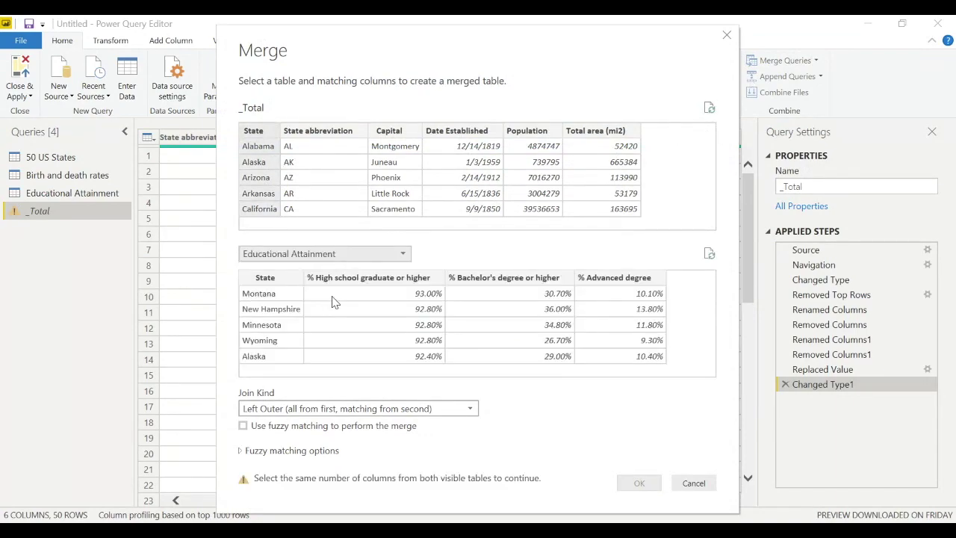
{"action": "left_click", "coordinate": [280, 277]}
{"action": "left_click", "coordinate": [243, 426]}
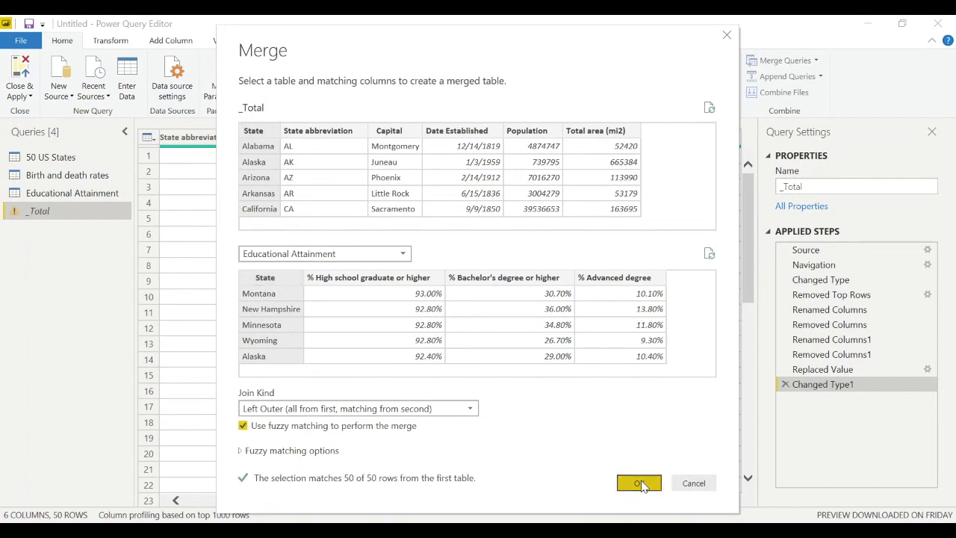
{"action": "left_click", "coordinate": [637, 483]}
- Switch the Educational Attainment column's expansion to Aggregate and check the functions offered for % High school graduate or higher
{"action": "left_click", "coordinate": [734, 138]}
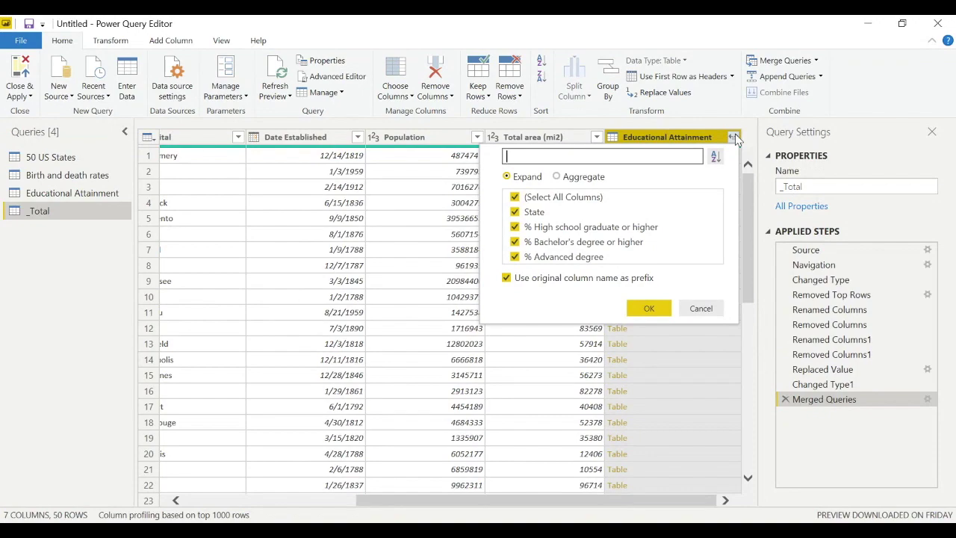
{"action": "left_click", "coordinate": [557, 177]}
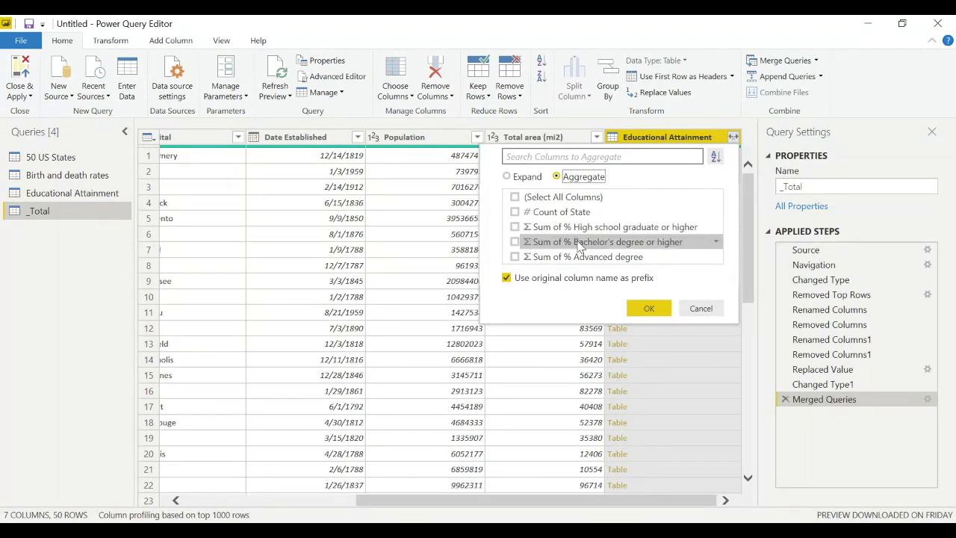
{"action": "left_click", "coordinate": [718, 230]}
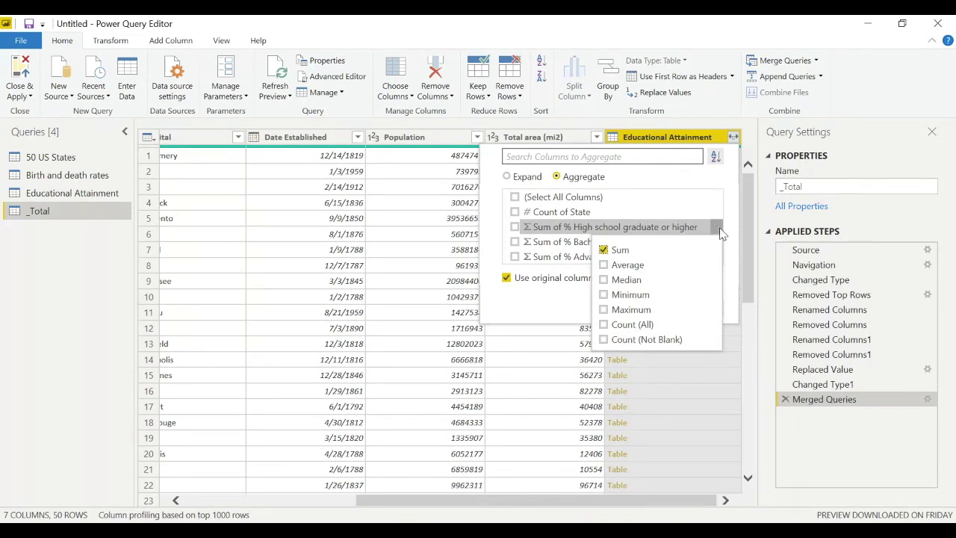
{"action": "left_click", "coordinate": [719, 231]}
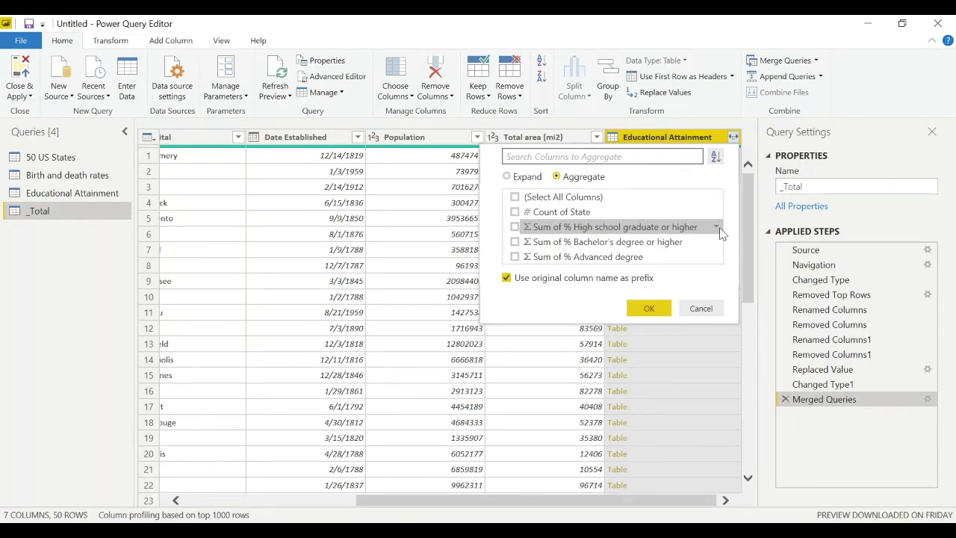
{"action": "left_click", "coordinate": [717, 229]}
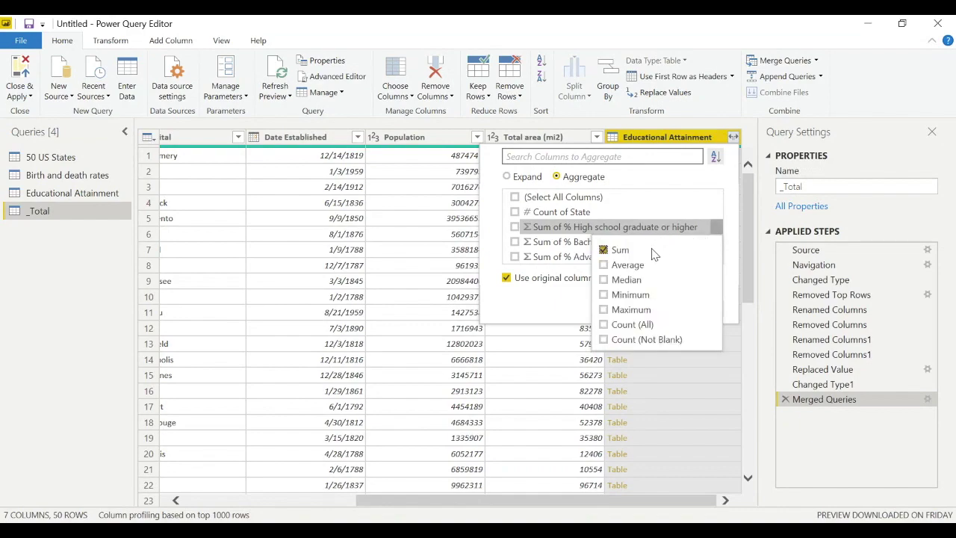
{"action": "left_click", "coordinate": [718, 230]}
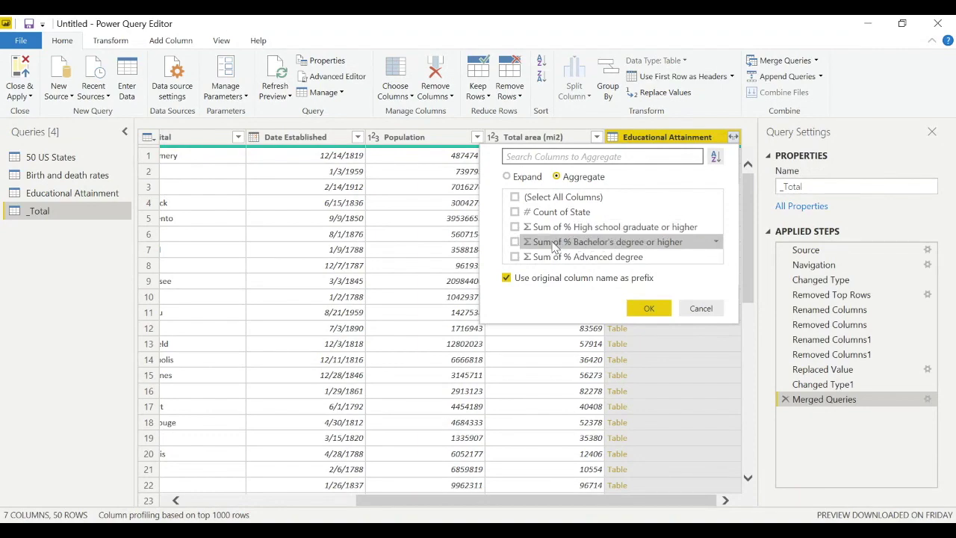
- Include the sums of % High school graduate or higher, % Bachelor's degree or higher and % Advanced degree in the aggregation
{"action": "left_click", "coordinate": [514, 227]}
{"action": "left_click", "coordinate": [515, 227]}
{"action": "left_click", "coordinate": [515, 227]}
{"action": "left_click", "coordinate": [717, 227]}
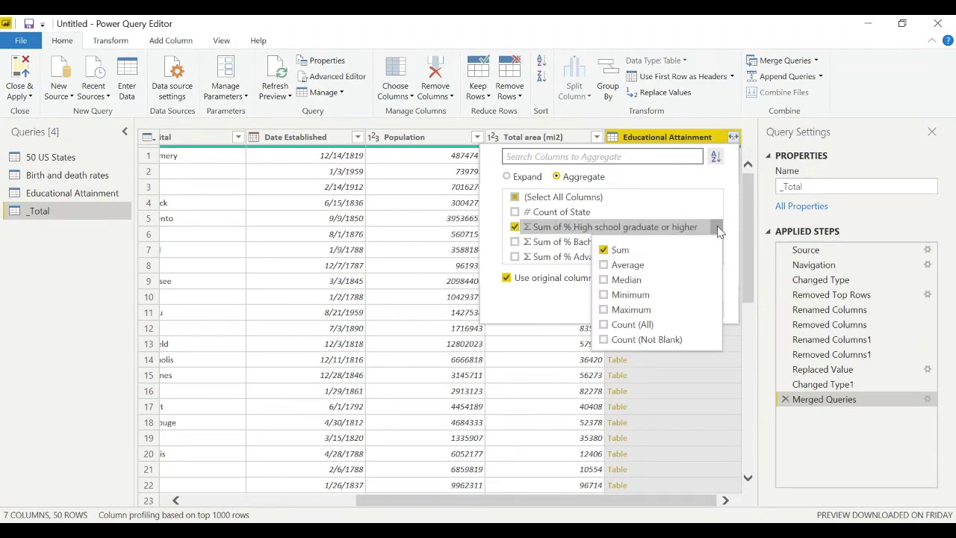
{"action": "left_click", "coordinate": [717, 227]}
{"action": "left_click", "coordinate": [515, 242]}
{"action": "left_click", "coordinate": [514, 257]}
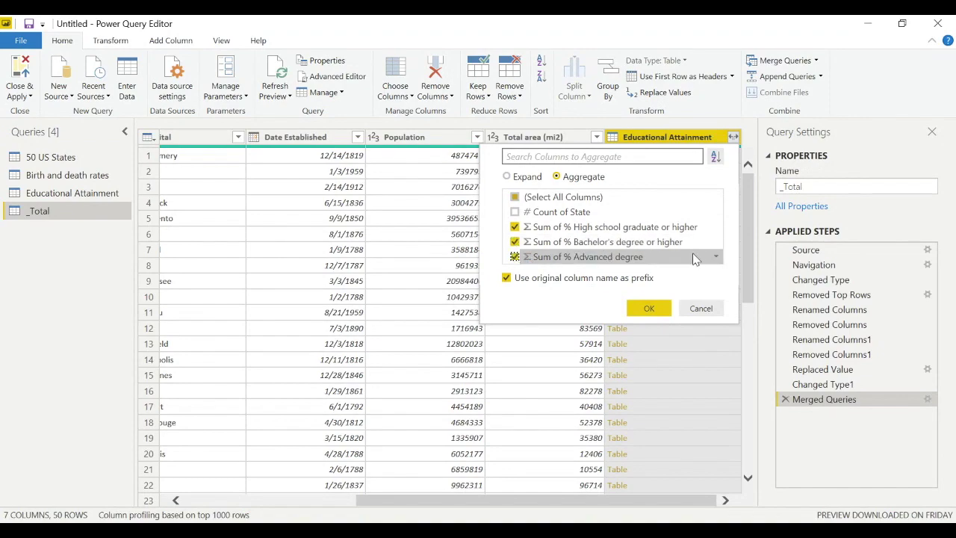
- Check the aggregation functions of the advanced and bachelor's degree columns and apply the aggregation with Sum for each
{"action": "left_click", "coordinate": [719, 257]}
{"action": "left_click", "coordinate": [720, 257]}
{"action": "left_click", "coordinate": [716, 241]}
{"action": "left_click", "coordinate": [716, 240]}
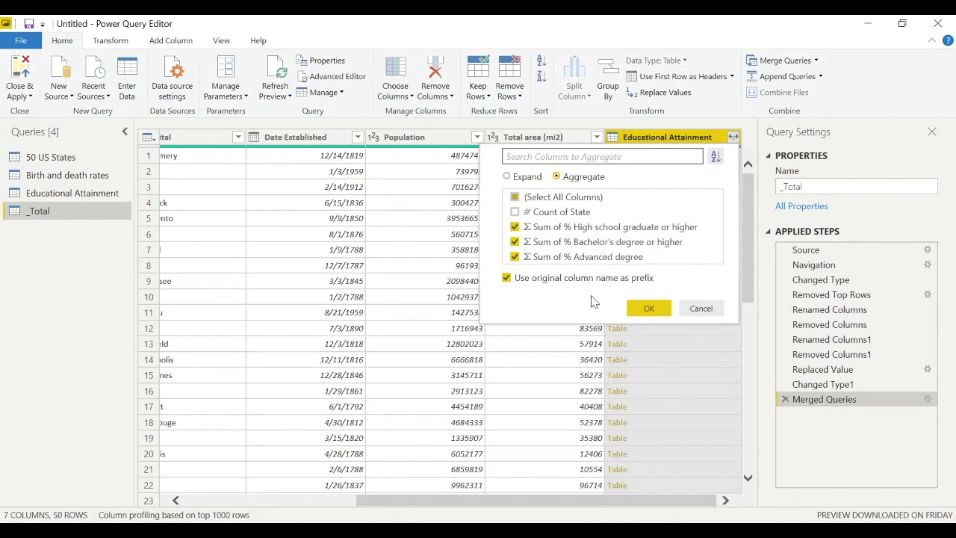
{"action": "left_click", "coordinate": [649, 309]}
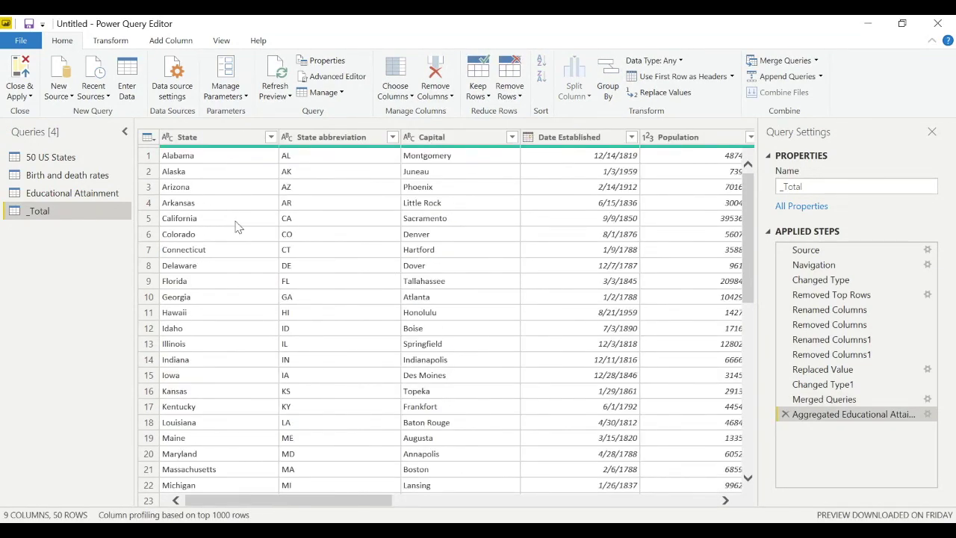
- Examine the State column for duplicates and review the aggregated Educational Attainment columns in _Total
{"action": "scroll", "coordinate": [237, 306], "scroll_direction": "down", "scroll_amount": 6}
{"action": "scroll", "coordinate": [237, 306], "scroll_direction": "up", "scroll_amount": 6}
{"action": "left_click", "coordinate": [230, 142]}
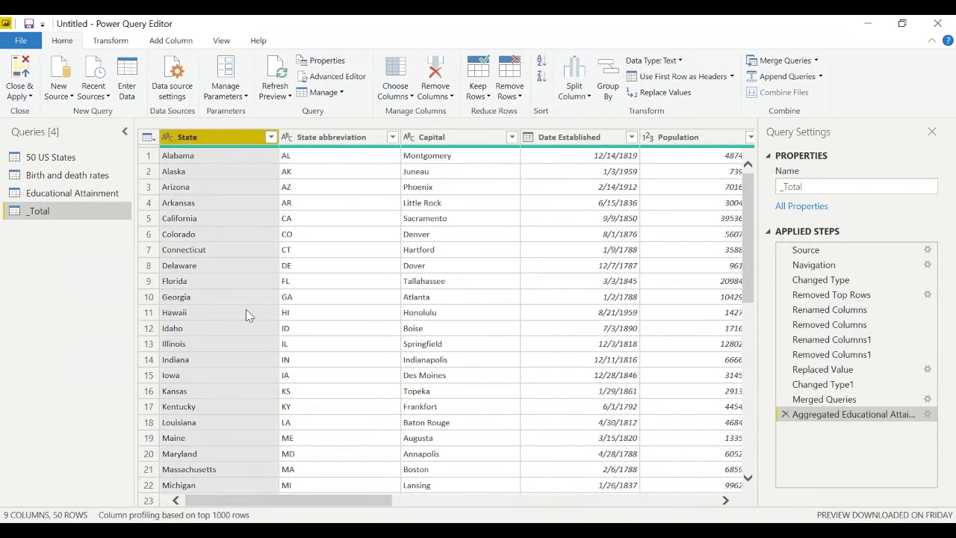
{"action": "scroll", "coordinate": [246, 309], "scroll_direction": "down", "scroll_amount": 3}
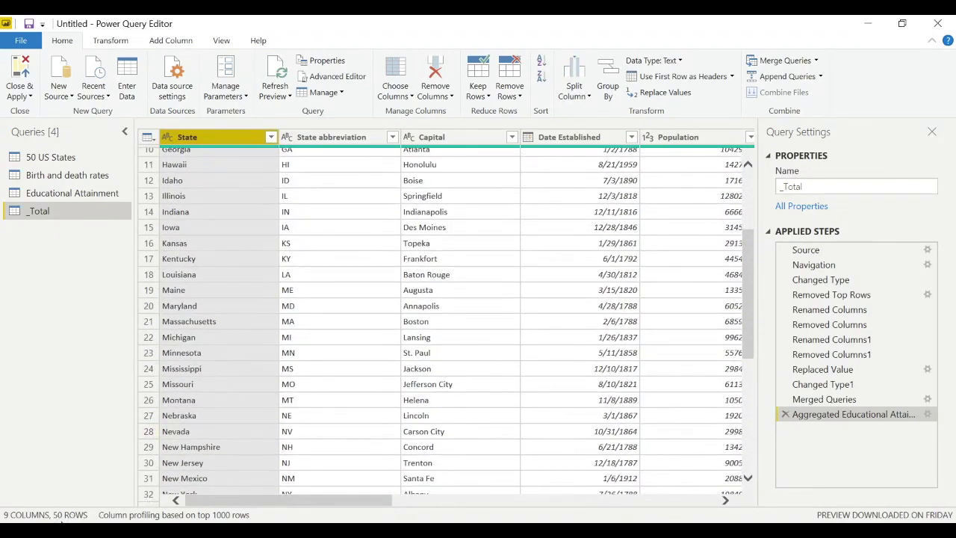
{"action": "scroll", "coordinate": [583, 265], "scroll_direction": "up", "scroll_amount": 3}
{"action": "scroll", "coordinate": [590, 239], "scroll_direction": "right", "scroll_amount": 10}
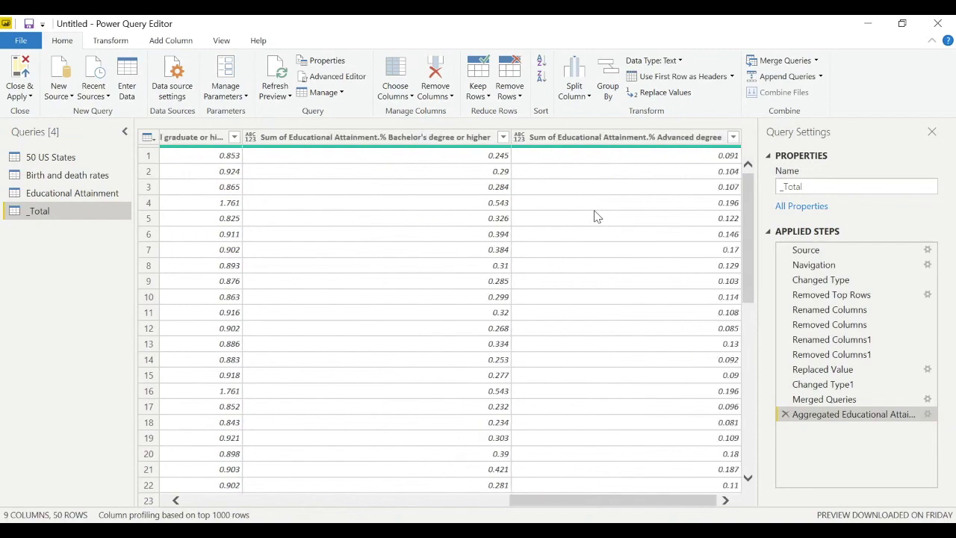
- Rename the aggregated bachelor's degree column to "Bachelor's degree or higher" in _Total
{"action": "left_click", "coordinate": [314, 140]}
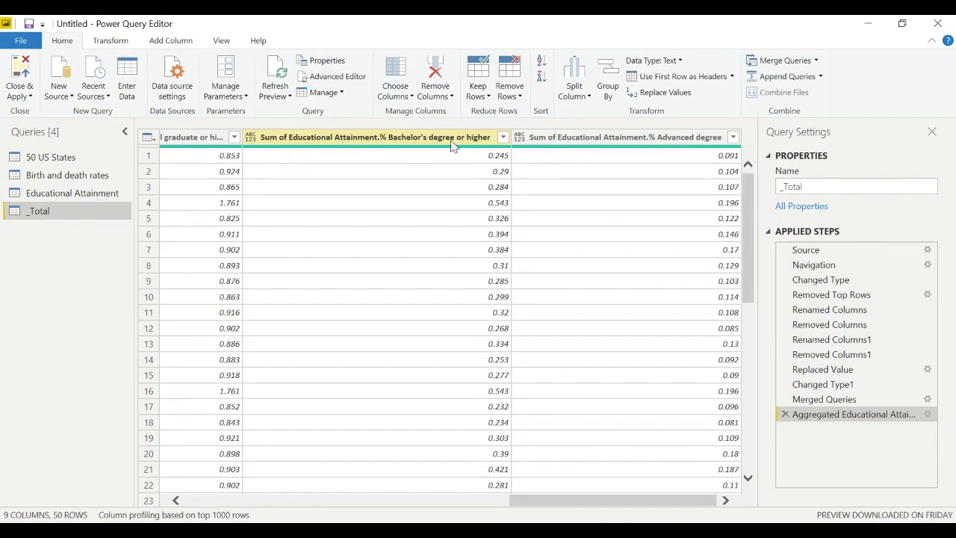
{"action": "double_click", "coordinate": [388, 139]}
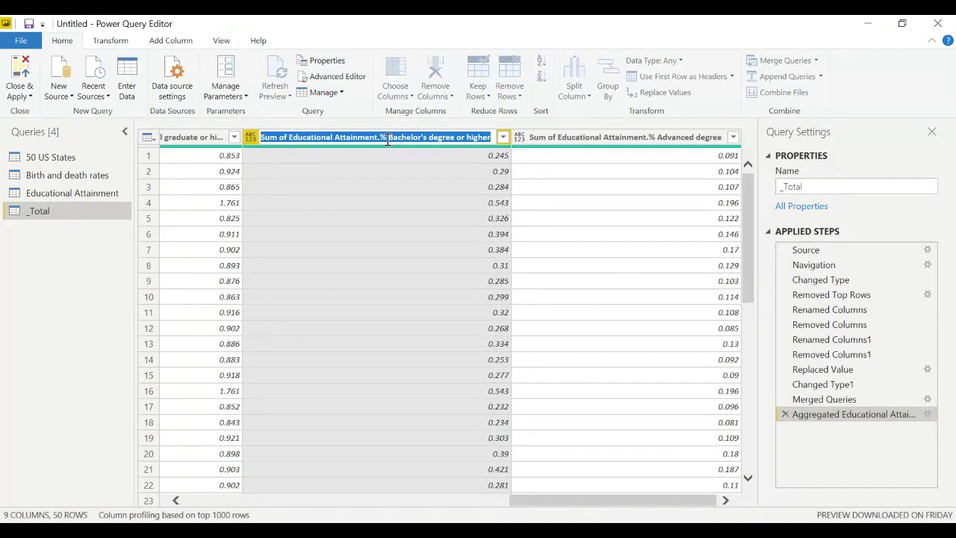
{"action": "left_click_drag", "start_coordinate": [388, 140], "coordinate": [224, 145]}
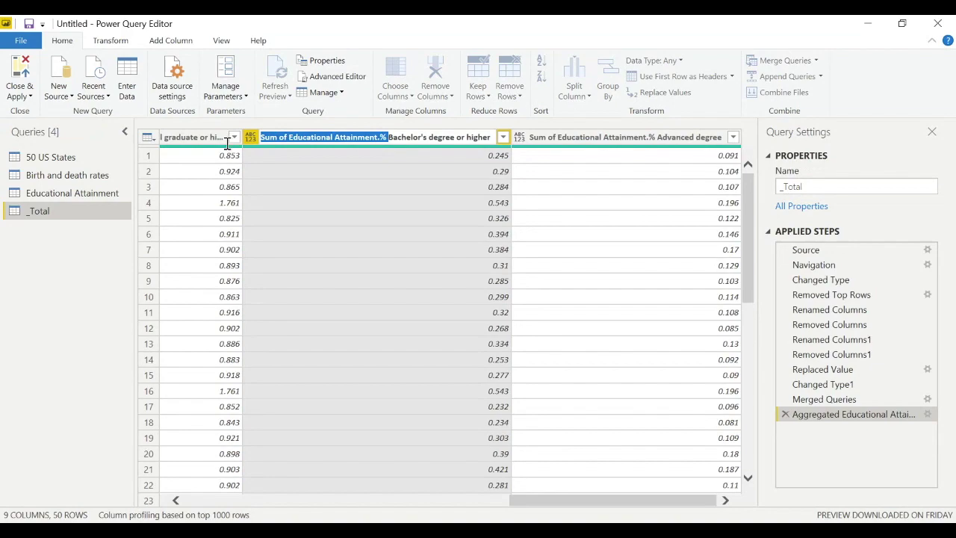
{"action": "key", "text": "BackSpace"}
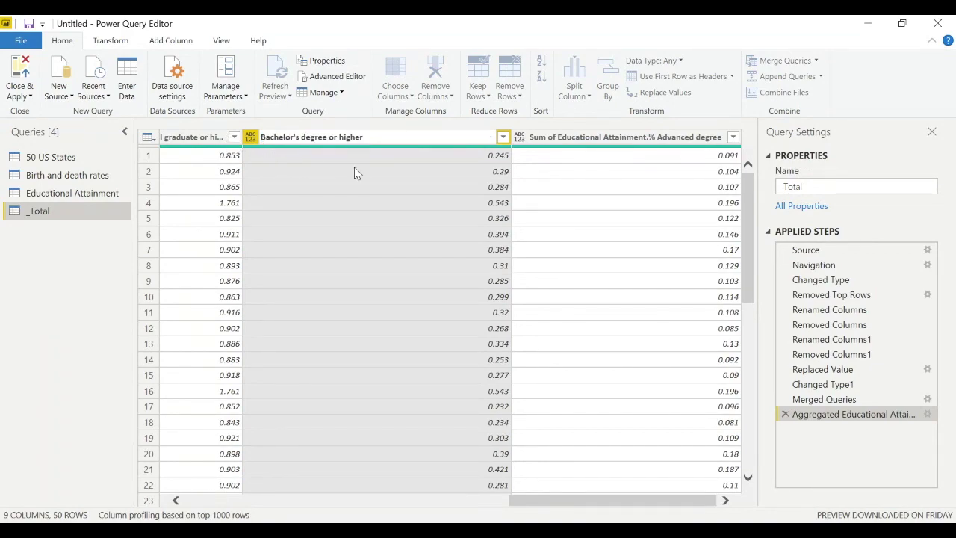
{"action": "key", "text": "Return"}
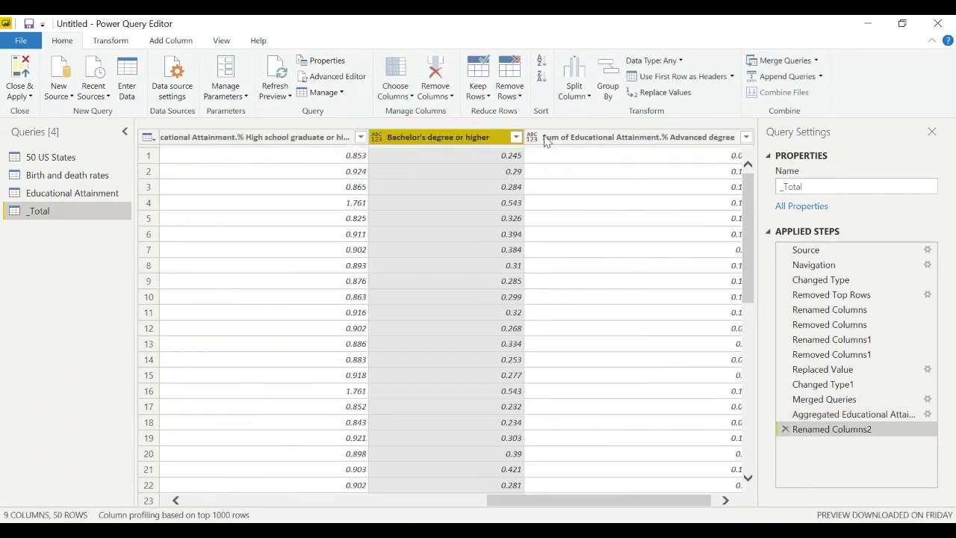
- Shorten the aggregated advanced degree column's name to "Advanced degree"
{"action": "left_click", "coordinate": [571, 139]}
{"action": "double_click", "coordinate": [575, 139]}
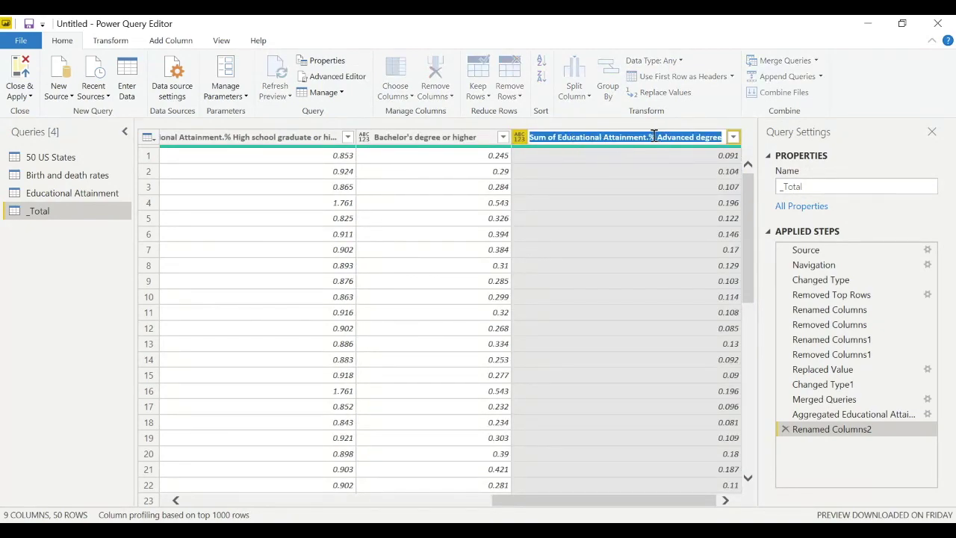
{"action": "left_click_drag", "start_coordinate": [654, 136], "coordinate": [482, 140]}
{"action": "key", "text": "BackSpace"}
{"action": "key", "text": "Return"}
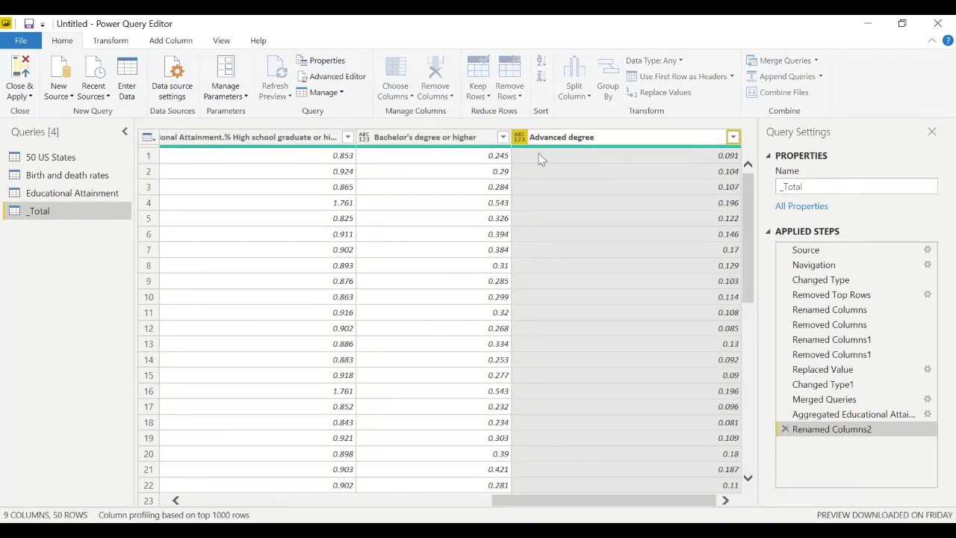
- Rename the aggregated high school column to "% High school graduate or higher"
{"action": "left_click", "coordinate": [386, 137]}
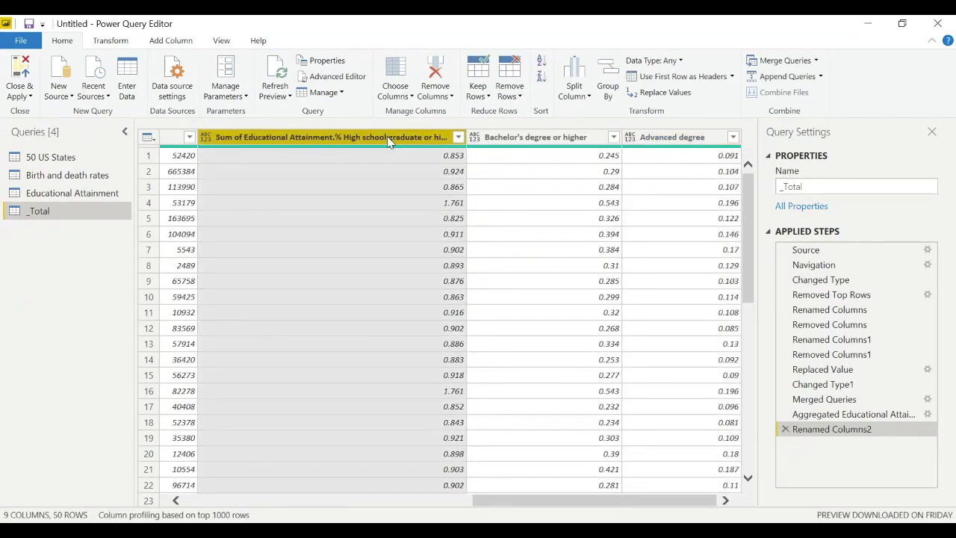
{"action": "double_click", "coordinate": [336, 137]}
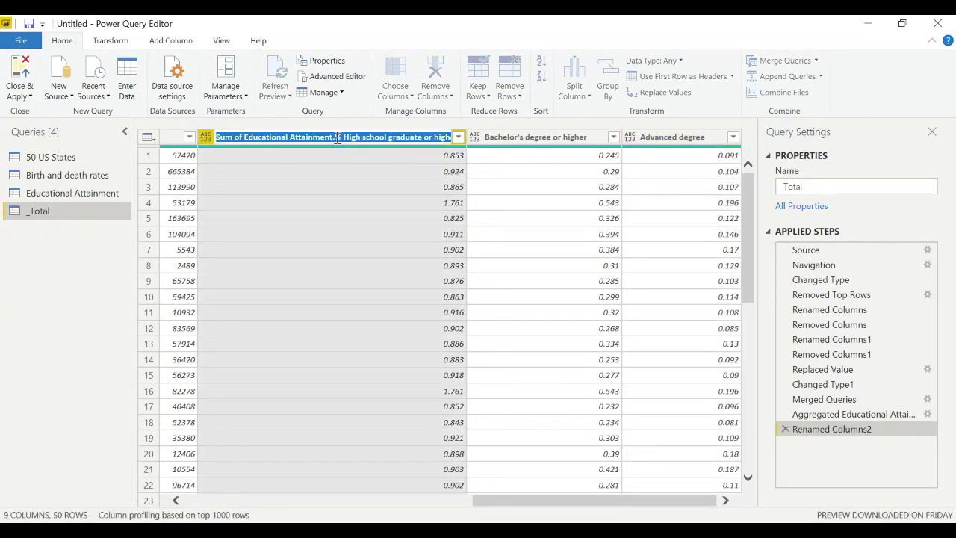
{"action": "left_click", "coordinate": [336, 137]}
{"action": "left_click_drag", "start_coordinate": [336, 138], "coordinate": [216, 138]}
{"action": "key", "text": "BackSpace"}
{"action": "key", "text": "BackSpace"}
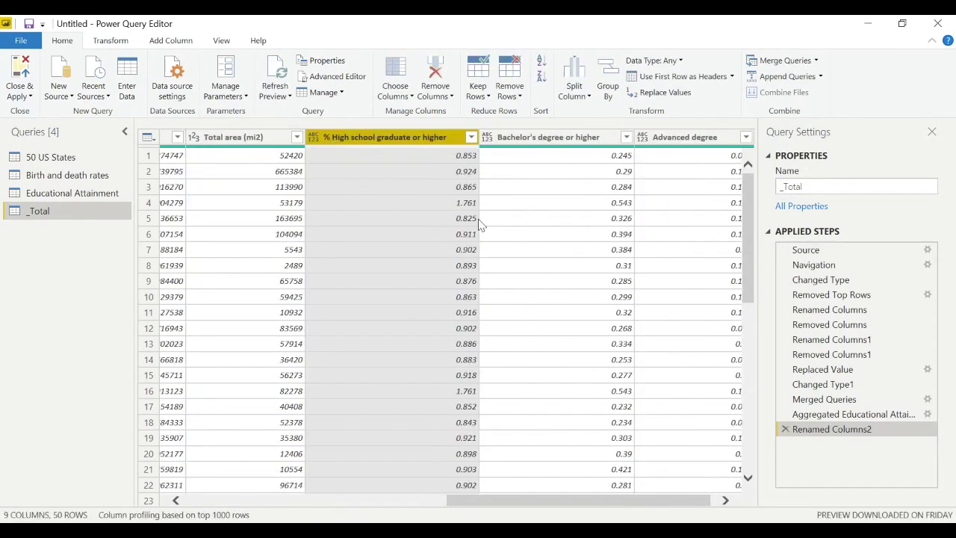
- Set the data type of the high school, bachelor's degree and advanced degree columns to Percentage
{"action": "scroll", "coordinate": [495, 231], "scroll_direction": "left", "scroll_amount": 2}
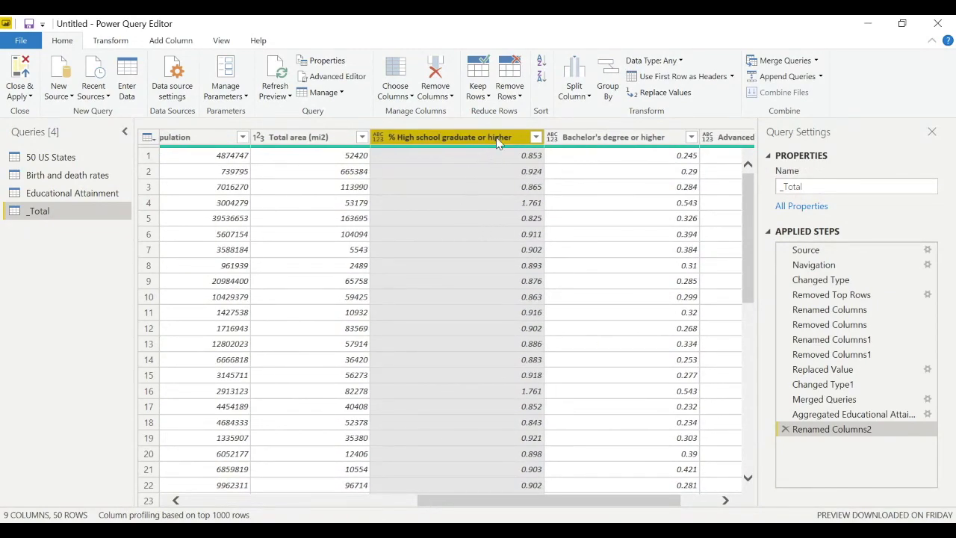
{"action": "left_click", "coordinate": [676, 65]}
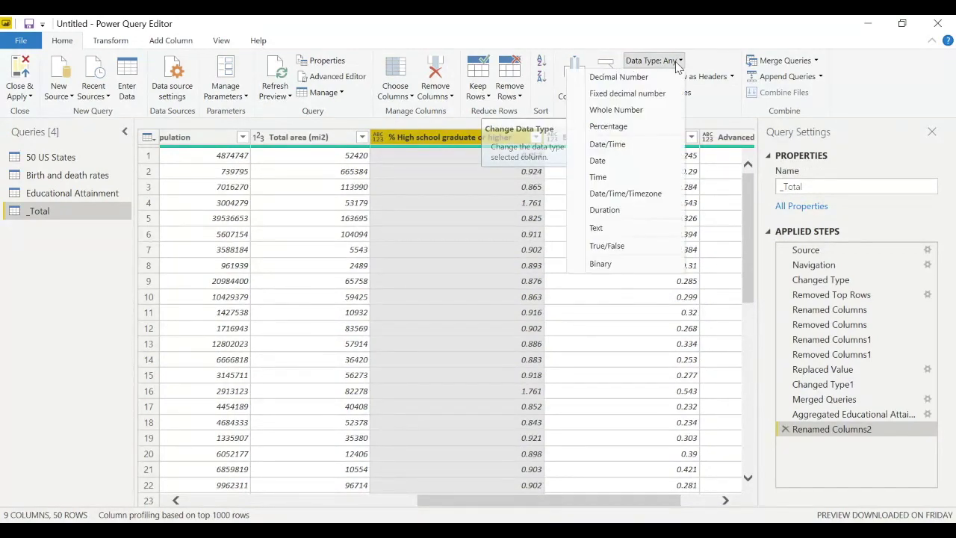
{"action": "left_click", "coordinate": [607, 126]}
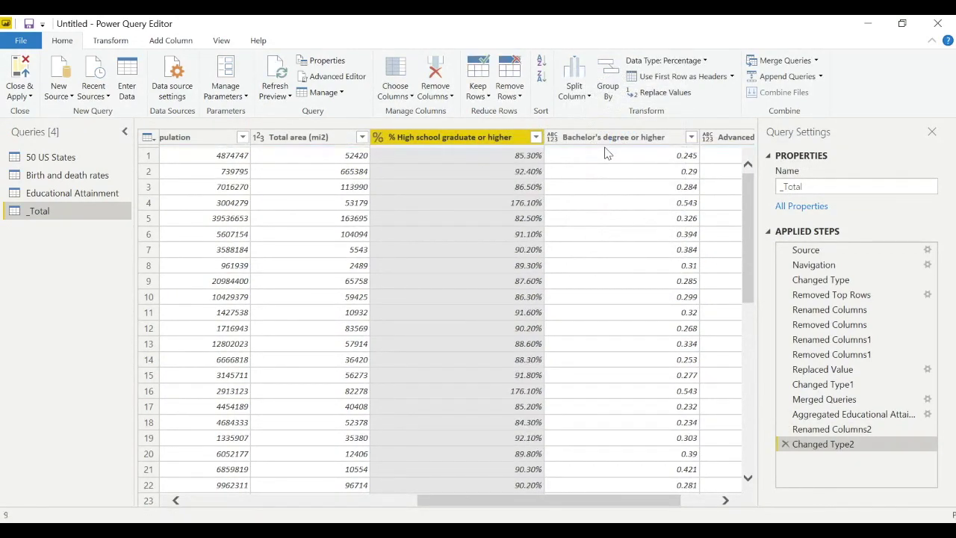
{"action": "left_click", "coordinate": [609, 137]}
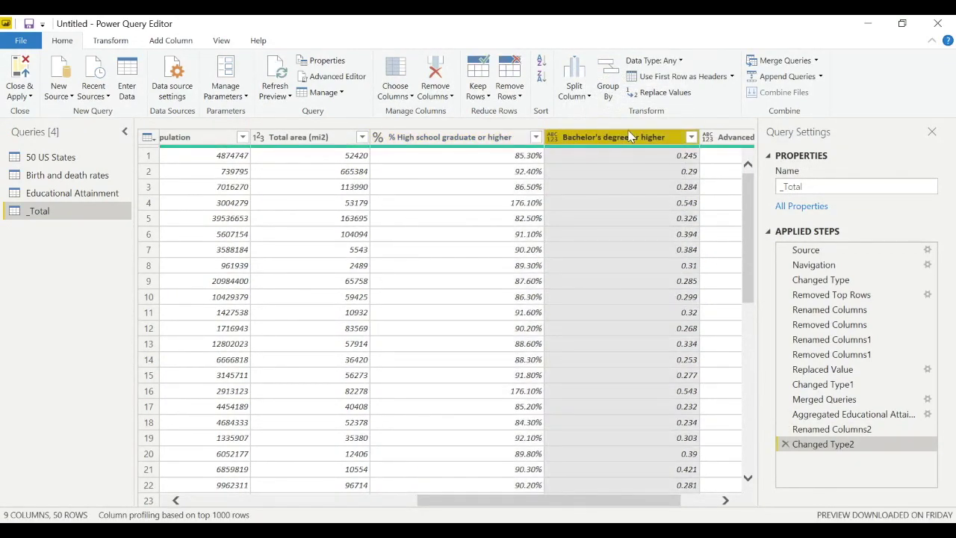
{"action": "left_click", "coordinate": [676, 64]}
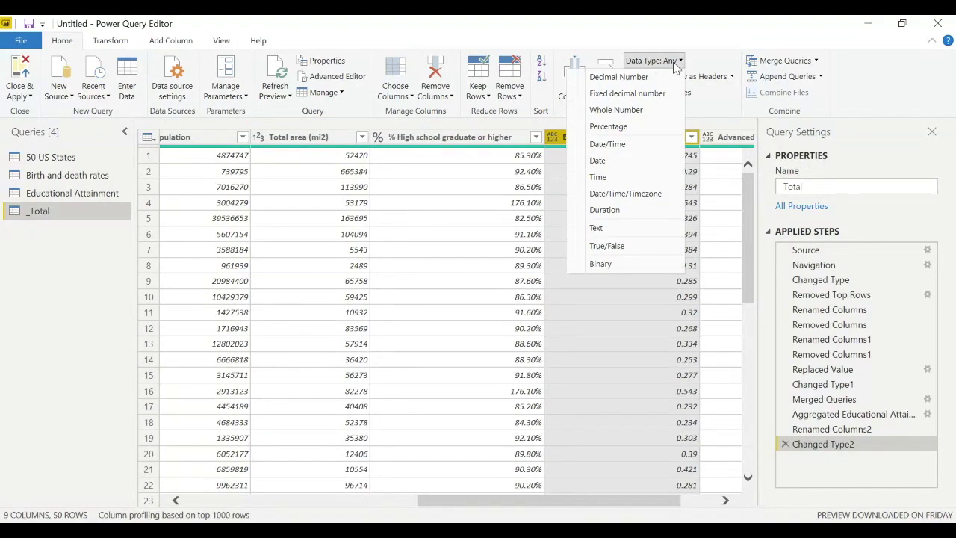
{"action": "left_click", "coordinate": [638, 127]}
{"action": "left_click", "coordinate": [724, 138]}
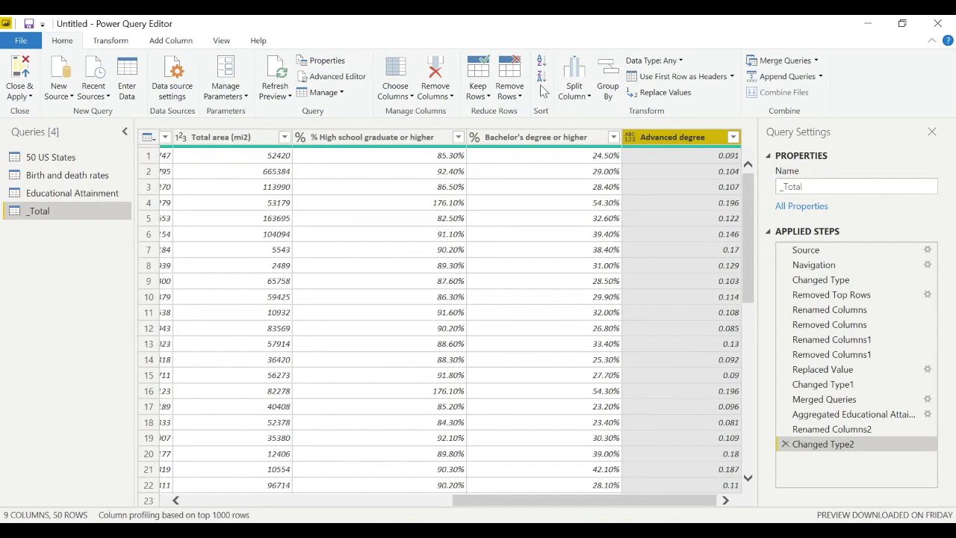
{"action": "left_click", "coordinate": [665, 60]}
{"action": "left_click", "coordinate": [631, 127]}
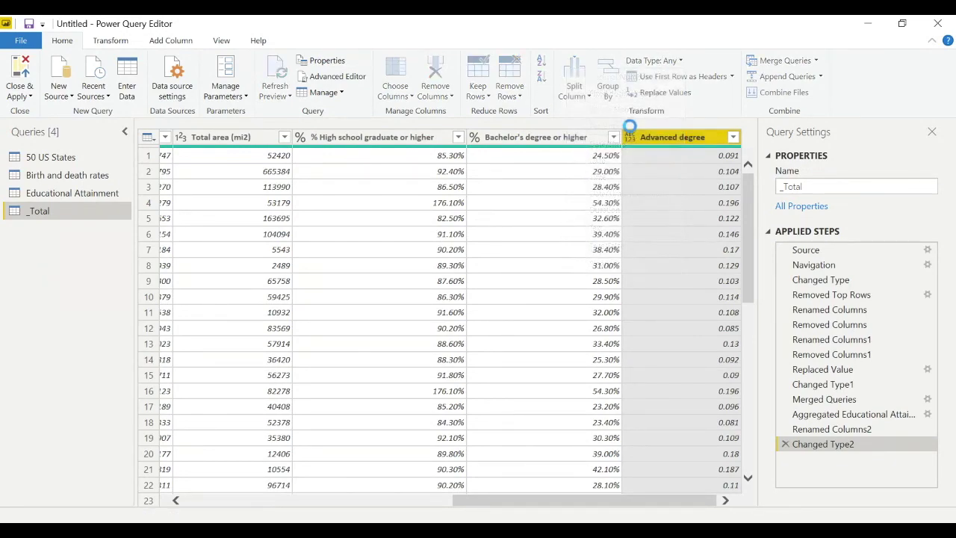
- Remove the percent sign from the high school column's name, leaving "High school graduate or higher"
{"action": "left_click", "coordinate": [313, 137]}
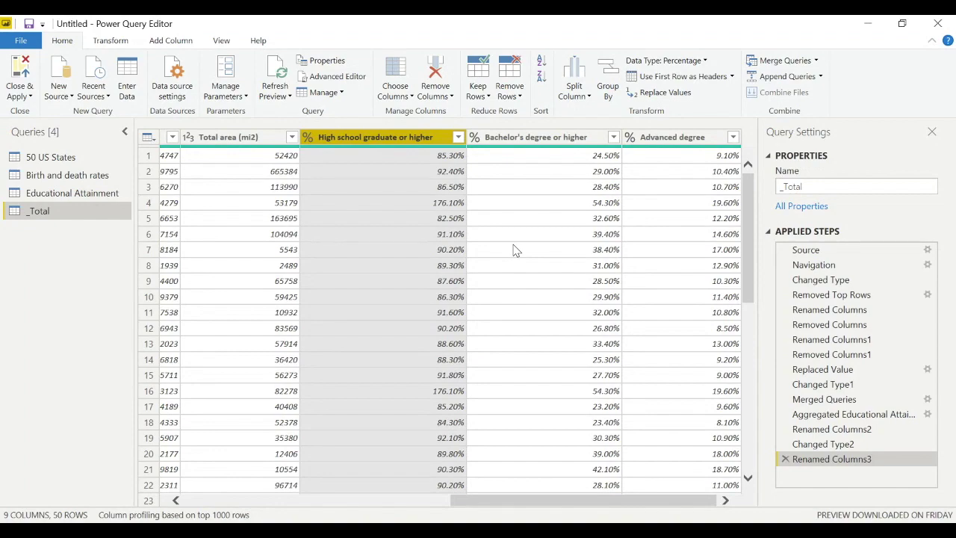
{"action": "left_click", "coordinate": [513, 250]}
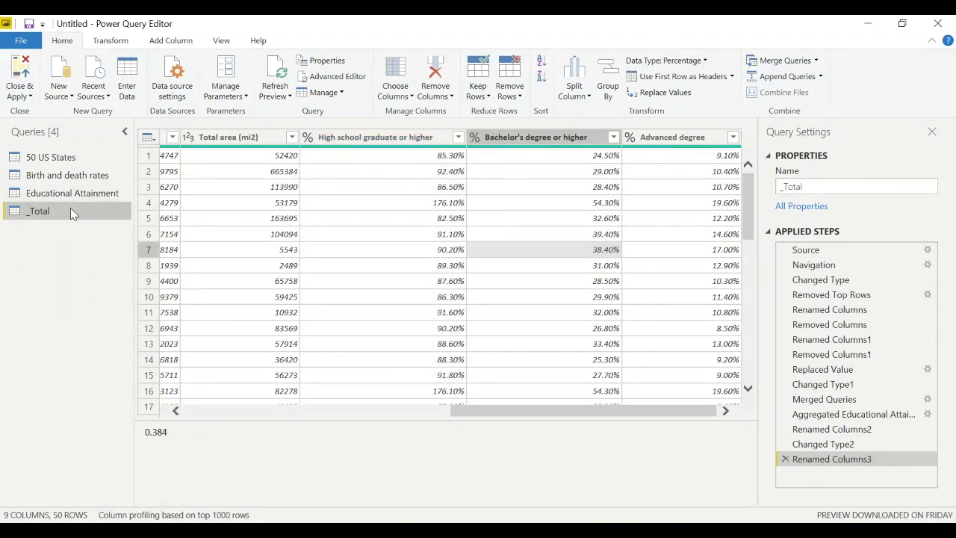
- Merge Birth and death rates into _Total on the State column, using an Inner join with fuzzy matching
{"action": "left_click", "coordinate": [792, 63]}
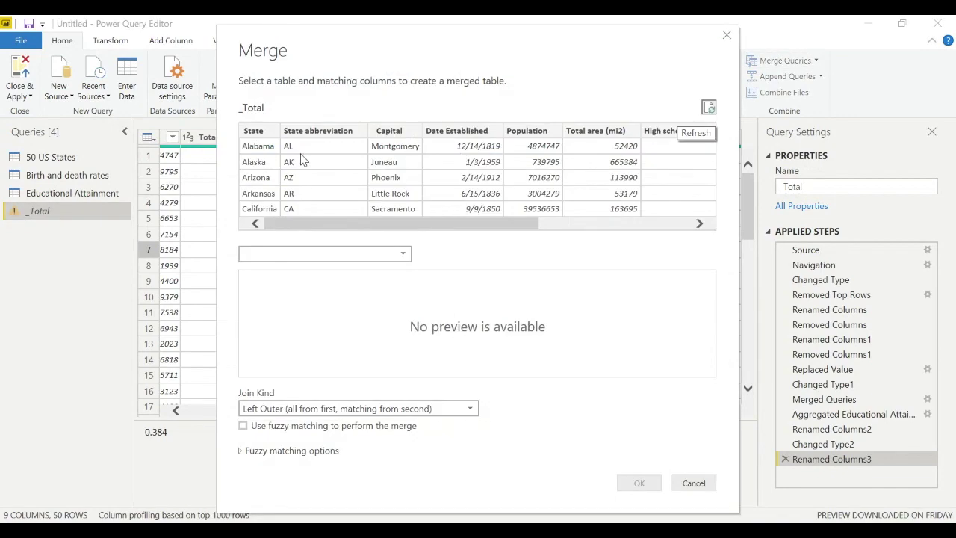
{"action": "left_click", "coordinate": [343, 254]}
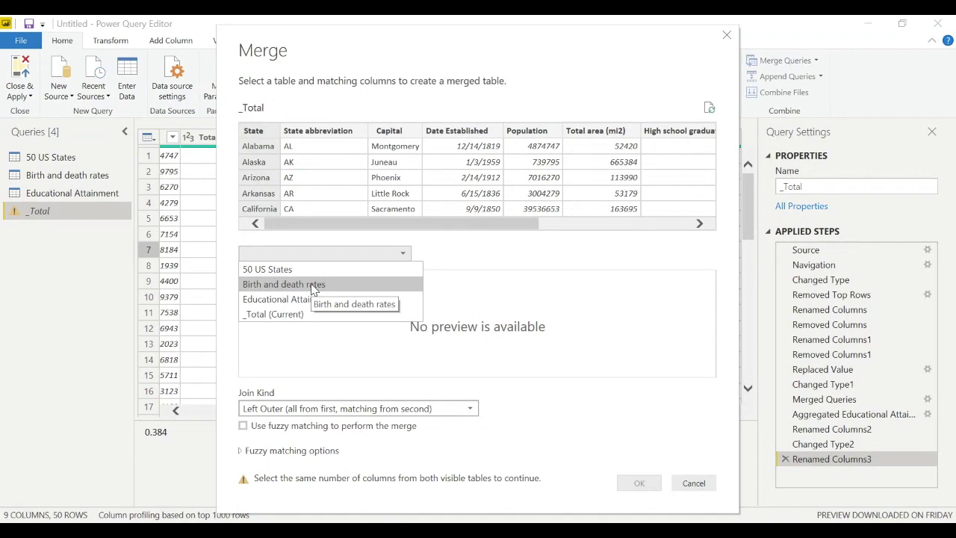
{"action": "left_click", "coordinate": [312, 288]}
{"action": "left_click", "coordinate": [291, 277]}
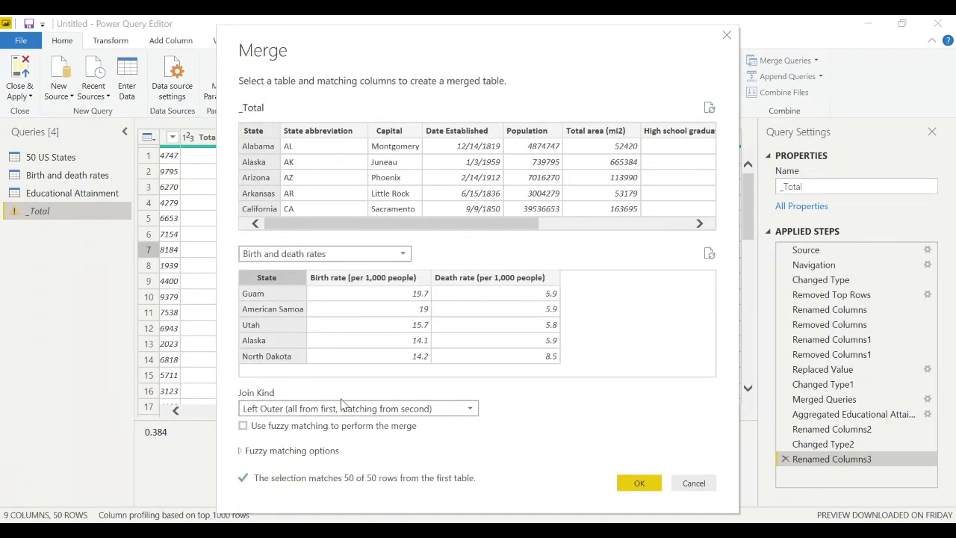
{"action": "left_click", "coordinate": [345, 409]}
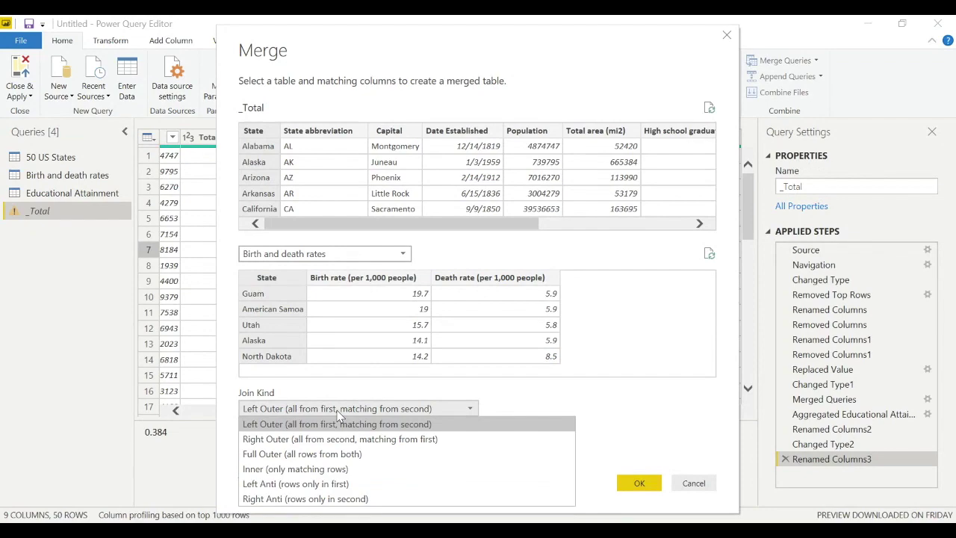
{"action": "left_click", "coordinate": [301, 470]}
{"action": "left_click", "coordinate": [243, 426]}
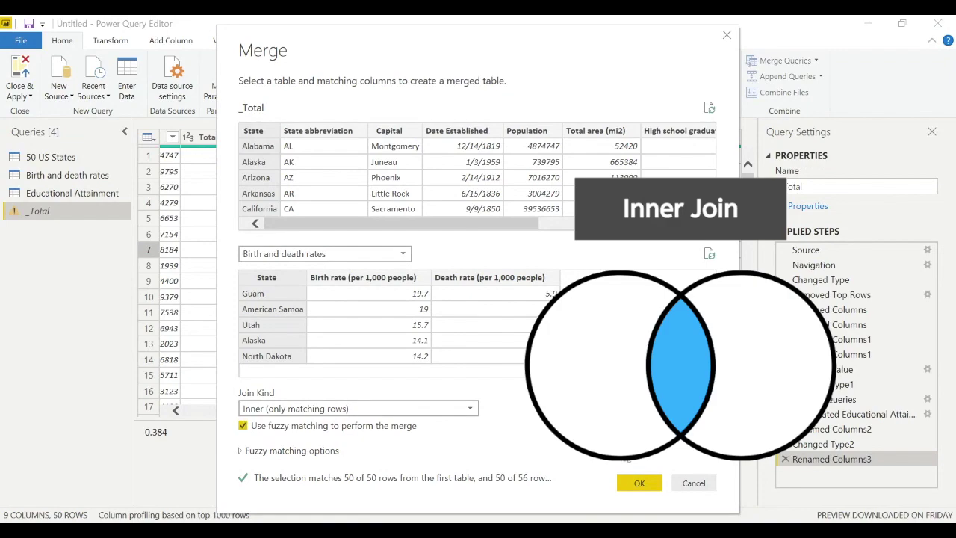
{"action": "left_click", "coordinate": [638, 483]}
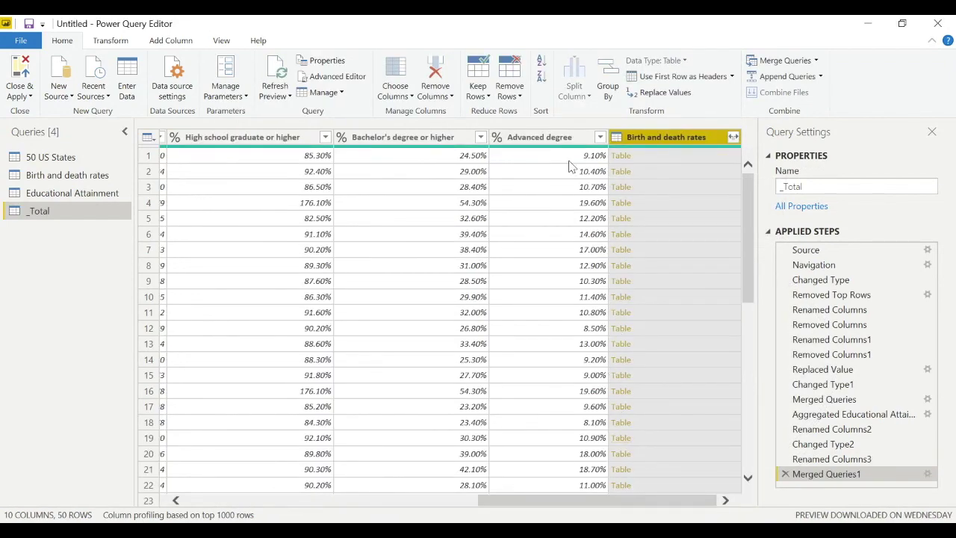
- Aggregate the Birth and death rates column into the sums of Birth rate and Death rate (per 1,000 people)
{"action": "left_click", "coordinate": [733, 138]}
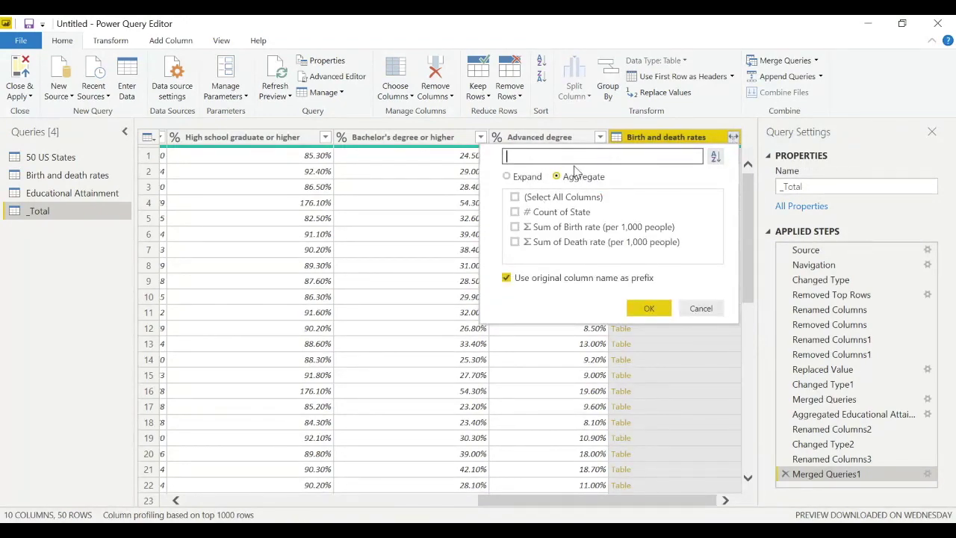
{"action": "mouse_move", "coordinate": [713, 230]}
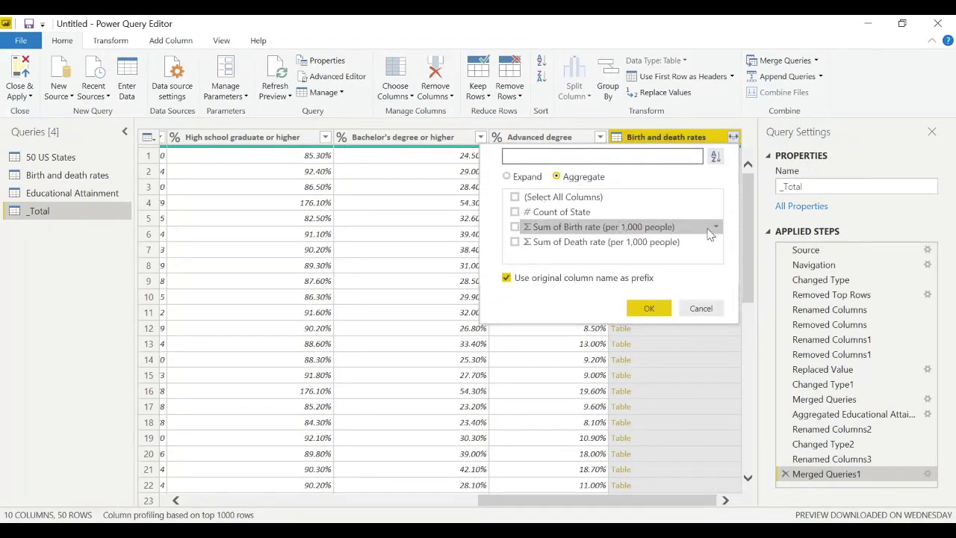
{"action": "left_click", "coordinate": [717, 229]}
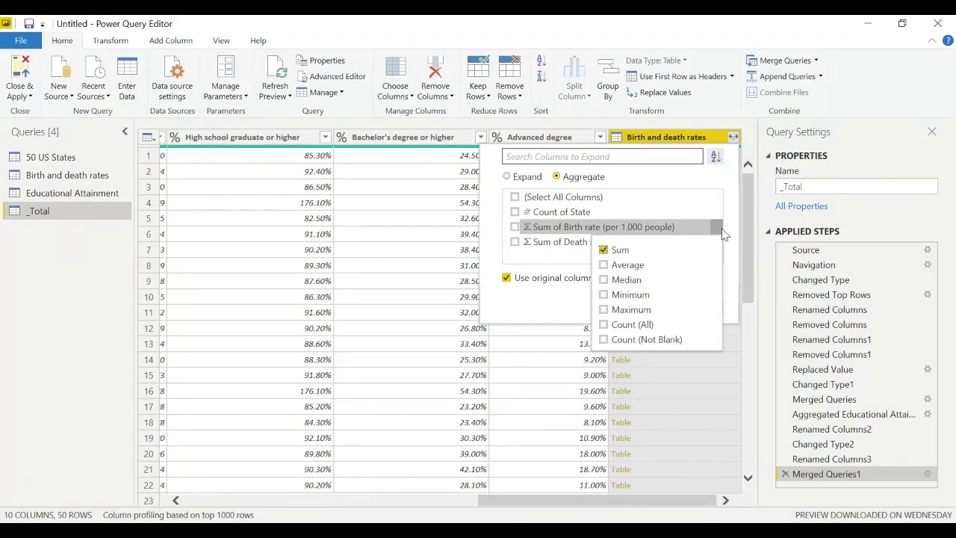
{"action": "left_click", "coordinate": [721, 231]}
{"action": "left_click", "coordinate": [514, 227]}
{"action": "left_click", "coordinate": [515, 241]}
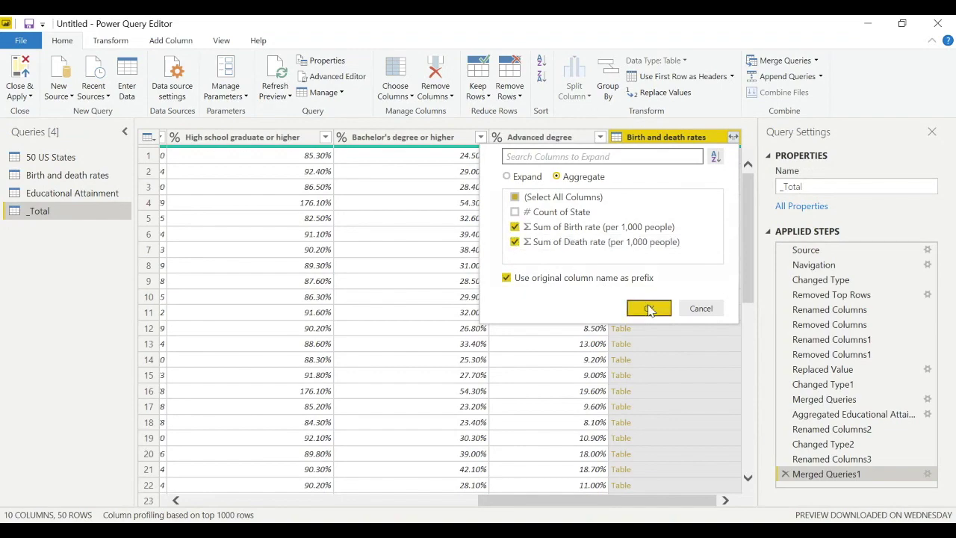
{"action": "left_click", "coordinate": [647, 309]}
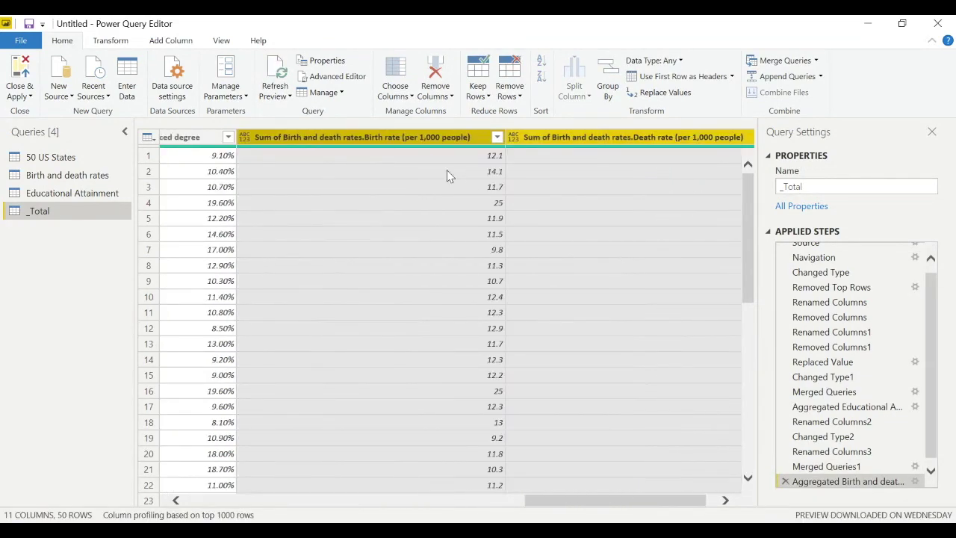
- Rename the aggregated birth rate column to "Birth rate (per 1,000 people)"
{"action": "double_click", "coordinate": [396, 137]}
{"action": "left_click_drag", "start_coordinate": [365, 137], "coordinate": [226, 135]}
{"action": "key", "text": "BackSpace"}
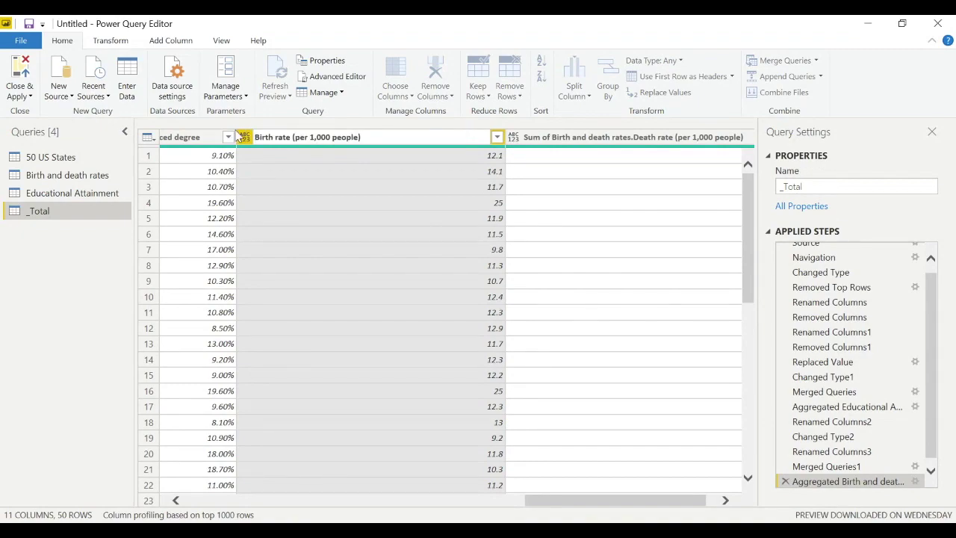
- Rename the aggregated death rate column to "Death rate (per 1,000 people)"
{"action": "left_click", "coordinate": [575, 138]}
{"action": "double_click", "coordinate": [611, 138]}
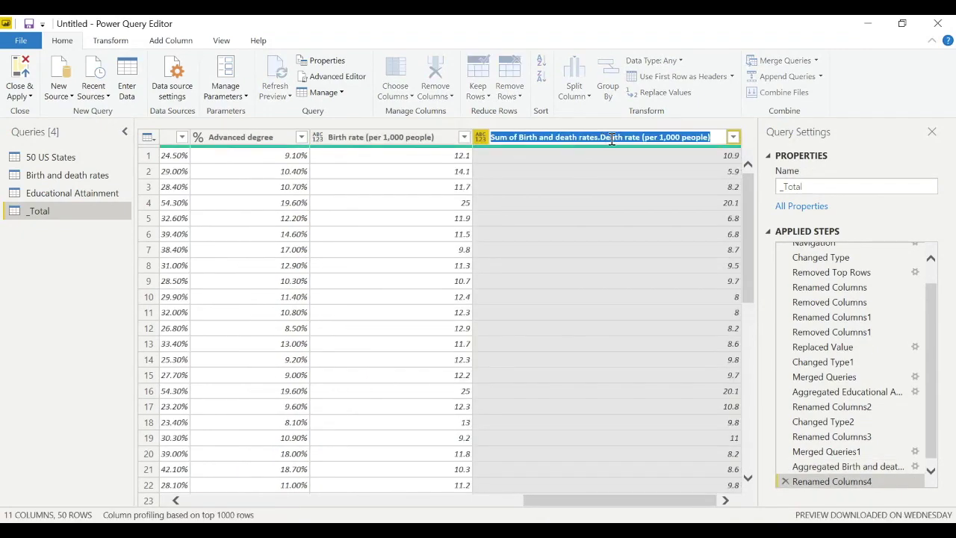
{"action": "left_click_drag", "start_coordinate": [602, 137], "coordinate": [490, 137]}
{"action": "key", "text": "BackSpace"}
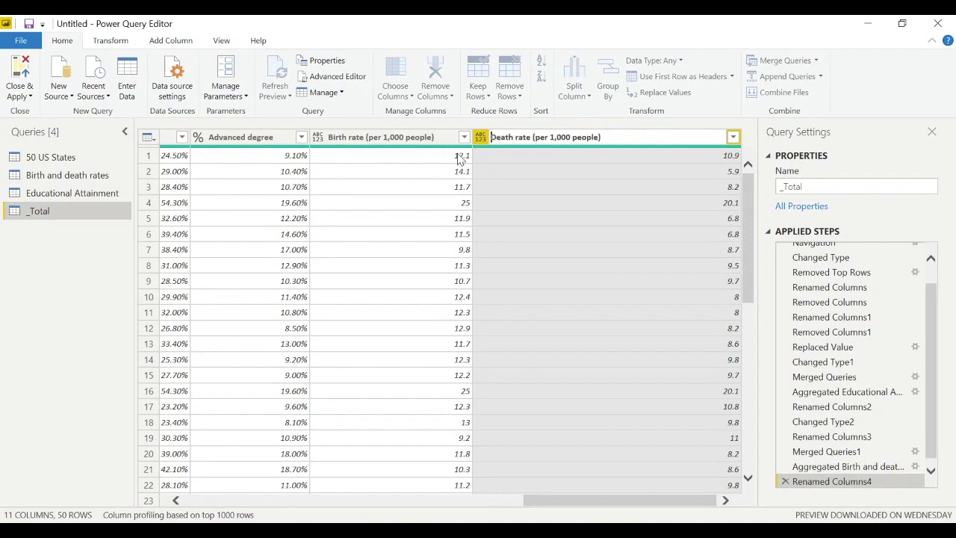
{"action": "key", "text": "Return"}
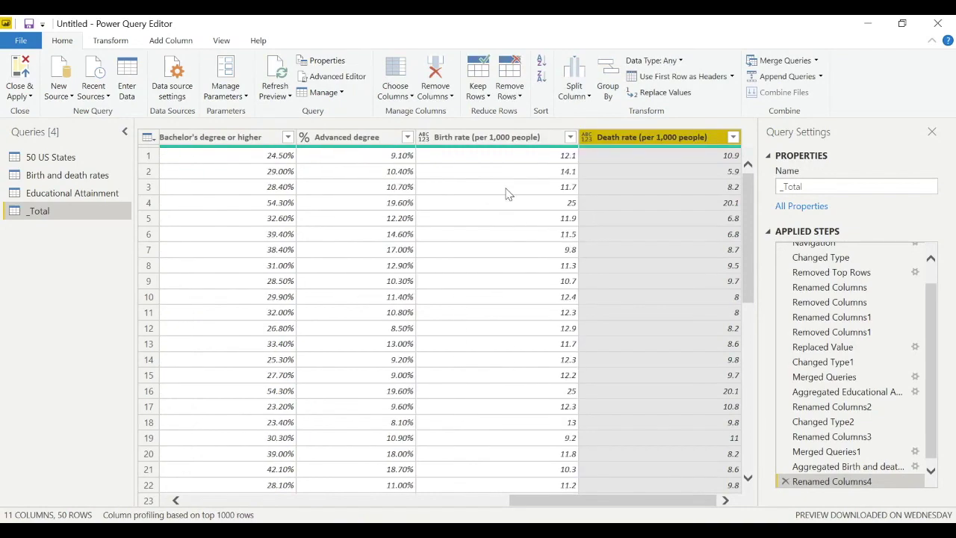
- Set the data type of the birth rate and death rate columns in _Total to Decimal Number
{"action": "left_click", "coordinate": [523, 138]}
{"action": "left_click", "coordinate": [652, 61]}
{"action": "left_click", "coordinate": [520, 168]}
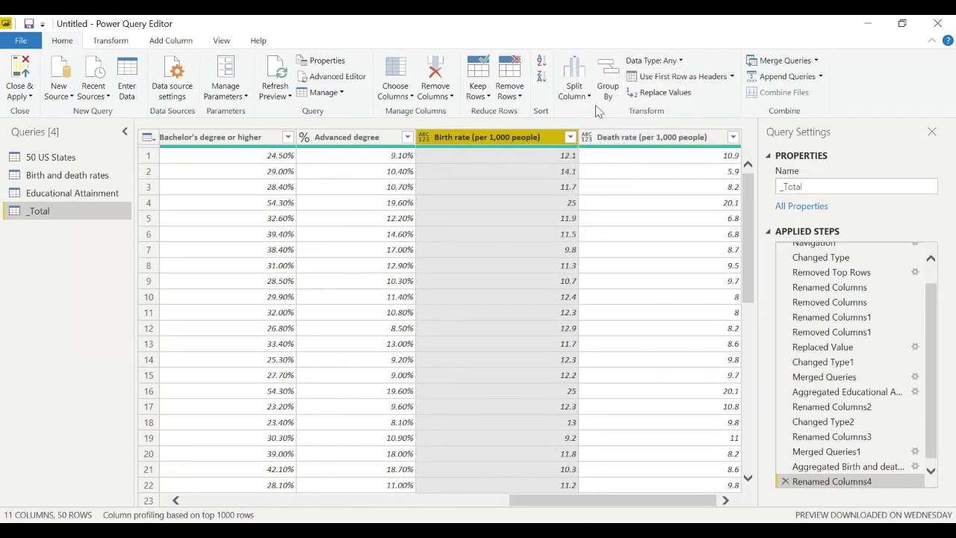
{"action": "left_click", "coordinate": [682, 61]}
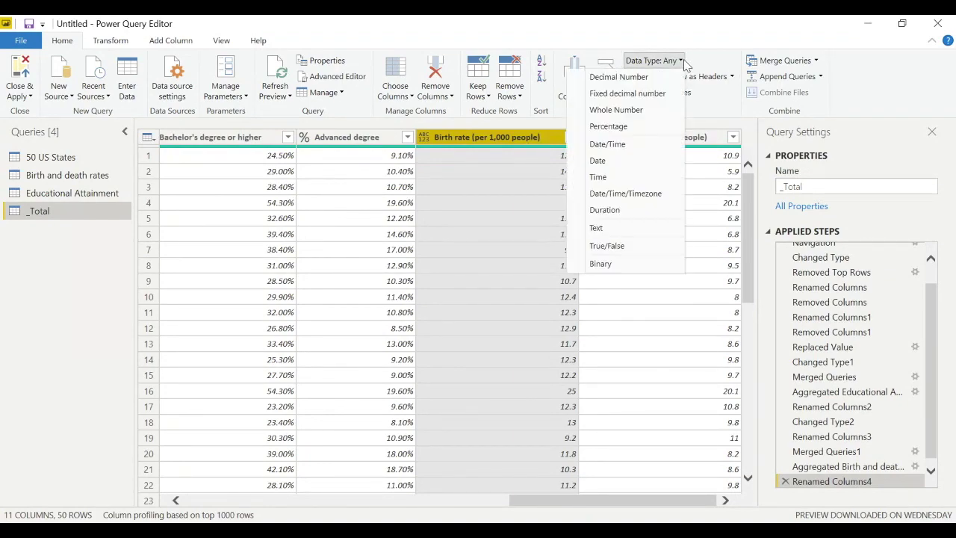
{"action": "left_click", "coordinate": [632, 82]}
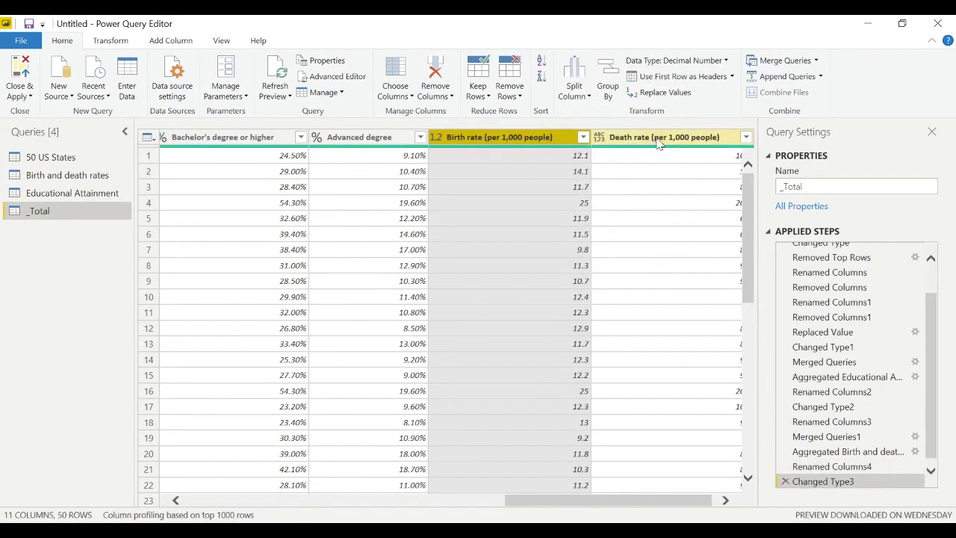
{"action": "left_click", "coordinate": [659, 142]}
{"action": "left_click", "coordinate": [678, 62]}
{"action": "left_click", "coordinate": [637, 78]}
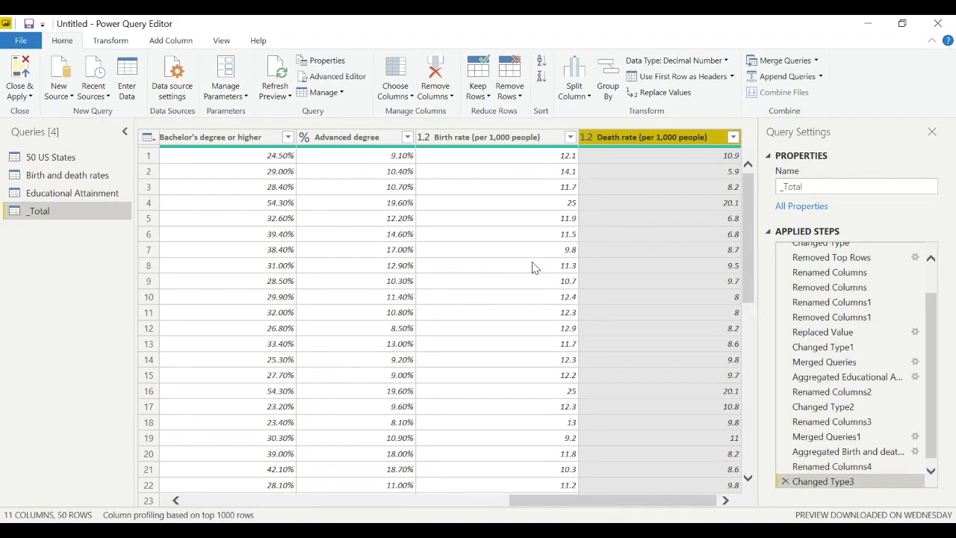
- Close the query editor with the changes applied and expand the fields of the _Total table
{"action": "left_click", "coordinate": [28, 96]}
{"action": "left_click", "coordinate": [45, 110]}
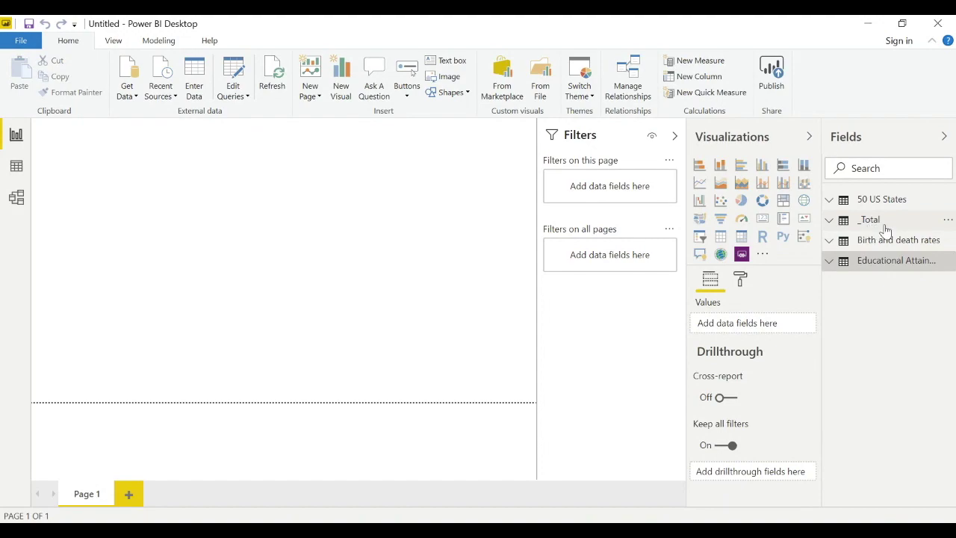
{"action": "mouse_move", "coordinate": [882, 227]}
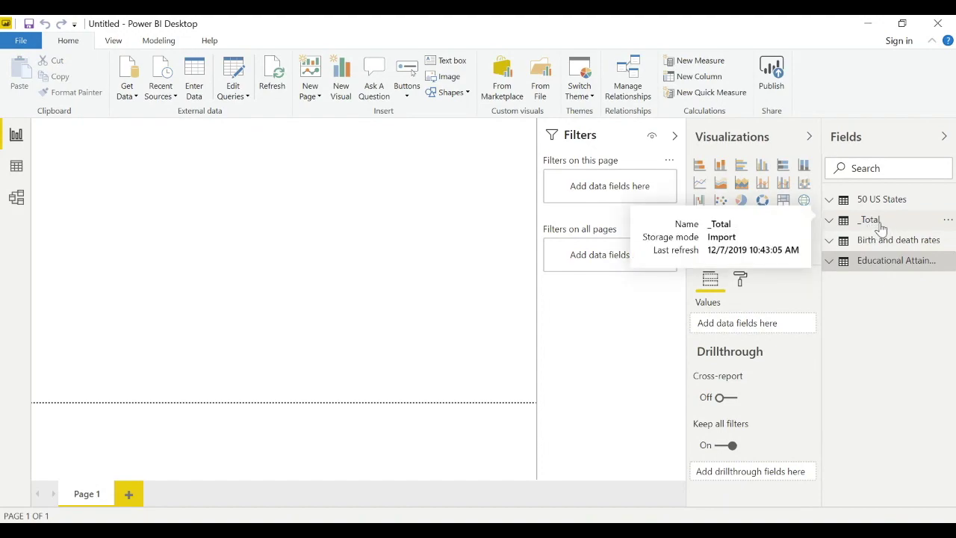
{"action": "left_click", "coordinate": [881, 227]}
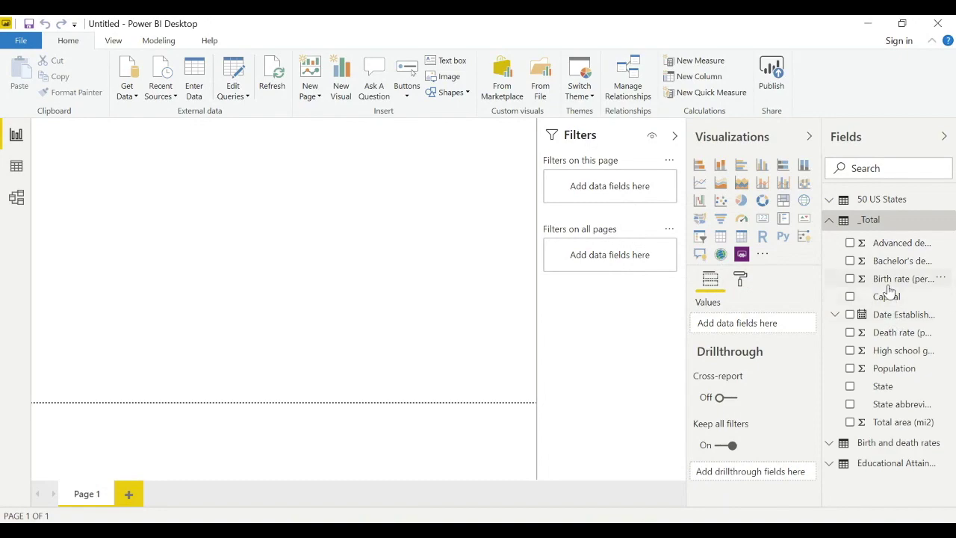
{"action": "left_click", "coordinate": [879, 219]}
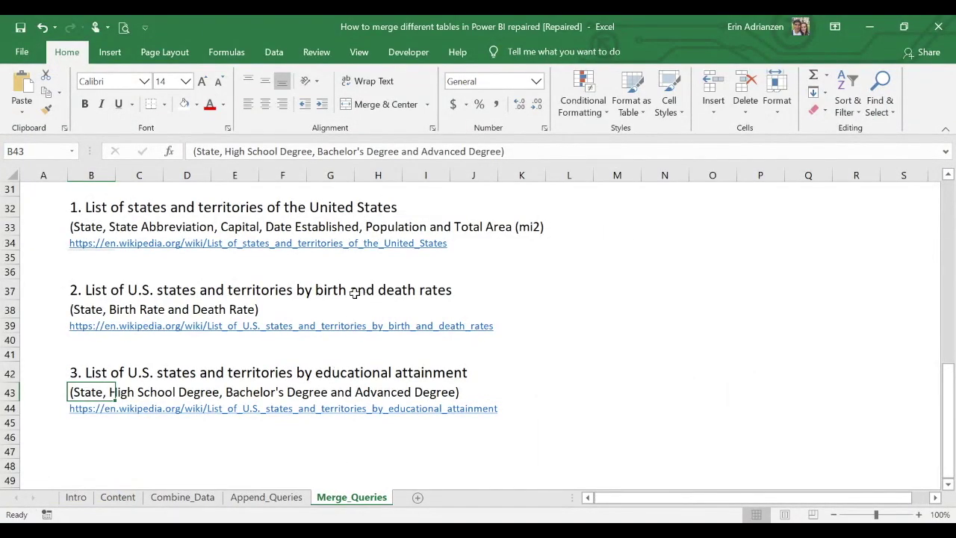
{"action": "scroll", "coordinate": [350, 333], "scroll_direction": "up", "scroll_amount": 2}
{"action": "scroll", "coordinate": [351, 334], "scroll_direction": "up", "scroll_amount": 1}
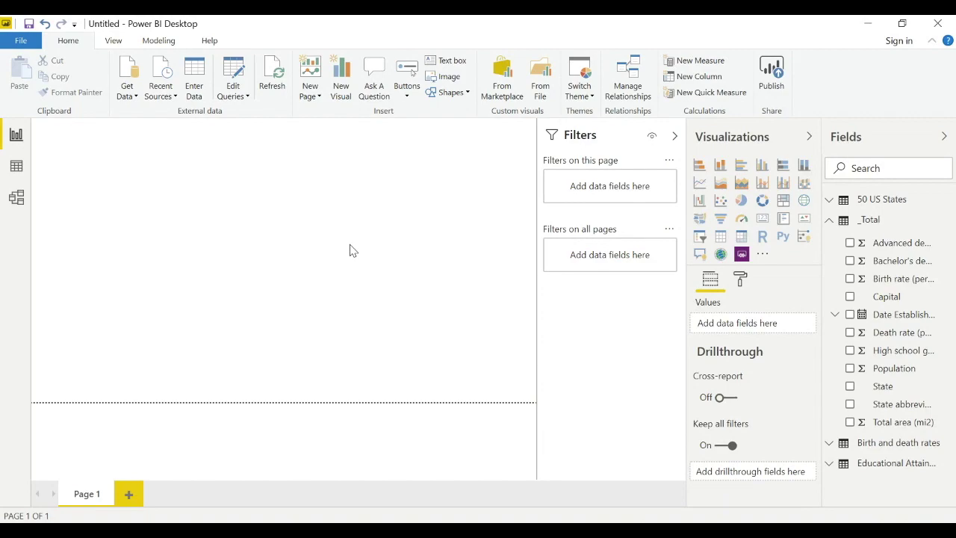
- Create a map visual from the State field of _Total and enlarge it to cover most of the report page
{"action": "left_click_drag", "start_coordinate": [880, 386], "coordinate": [263, 251]}
{"action": "left_click_drag", "start_coordinate": [430, 382], "coordinate": [459, 403]}
{"action": "left_click", "coordinate": [190, 192]}
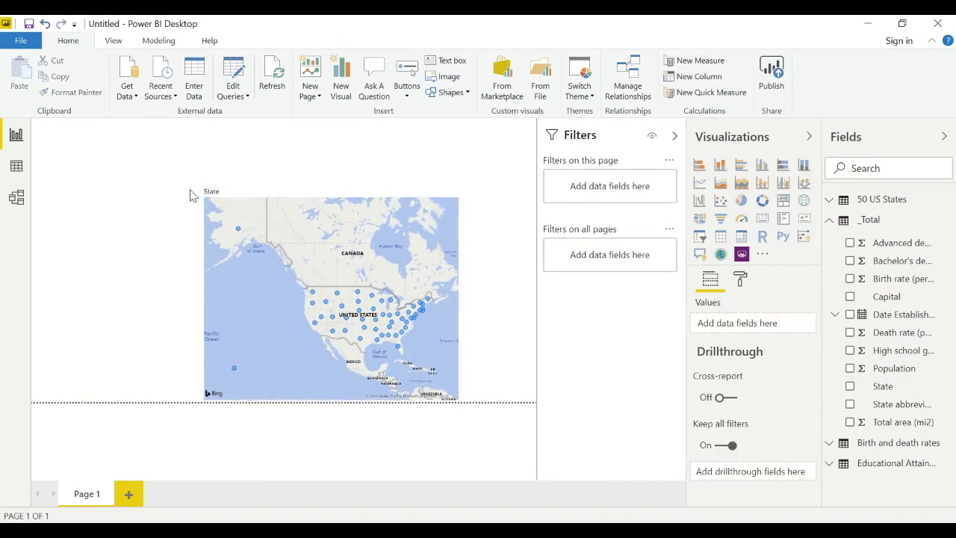
{"action": "left_click", "coordinate": [220, 195]}
{"action": "left_click_drag", "start_coordinate": [204, 188], "coordinate": [82, 131]}
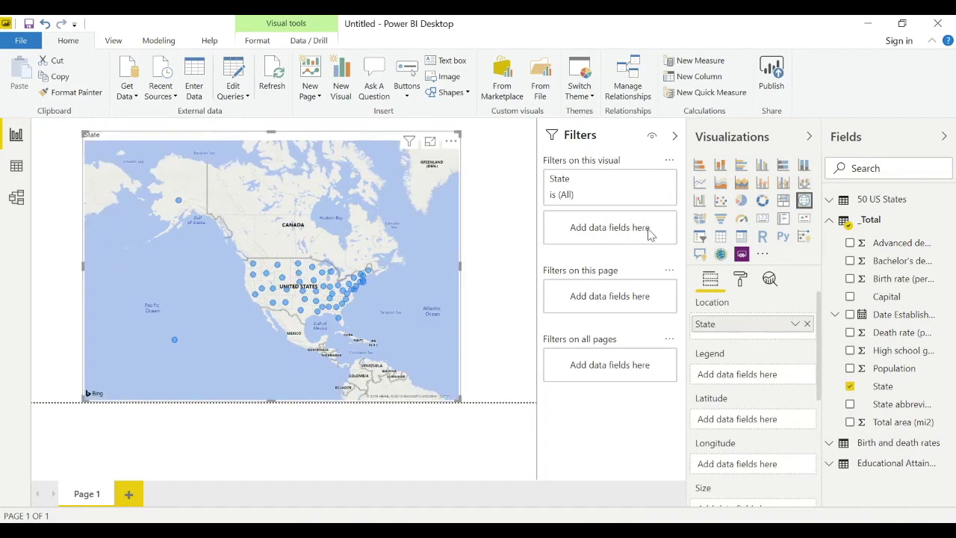
- Change the visual to a filled map colored by Date Established, with its legend turned off
{"action": "left_click", "coordinate": [699, 224]}
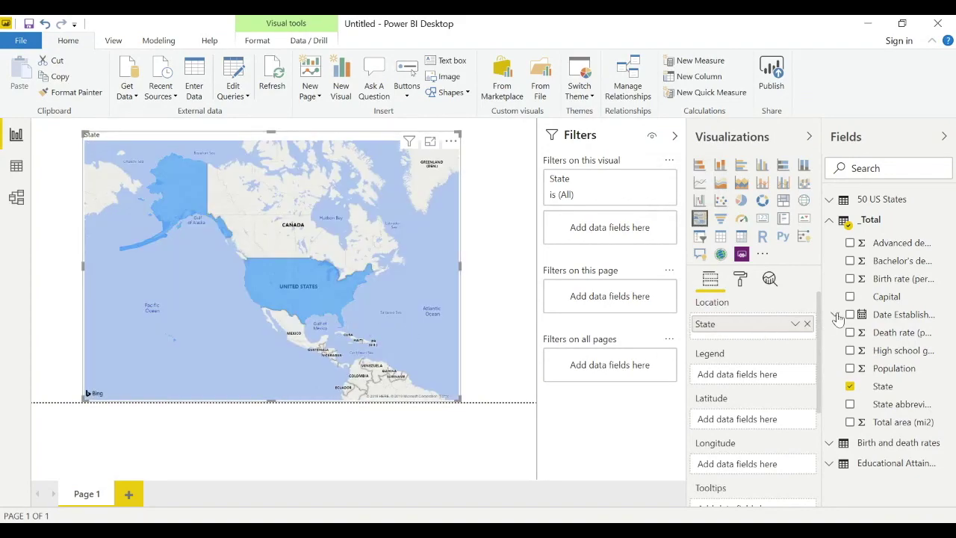
{"action": "left_click_drag", "start_coordinate": [893, 320], "coordinate": [294, 273]}
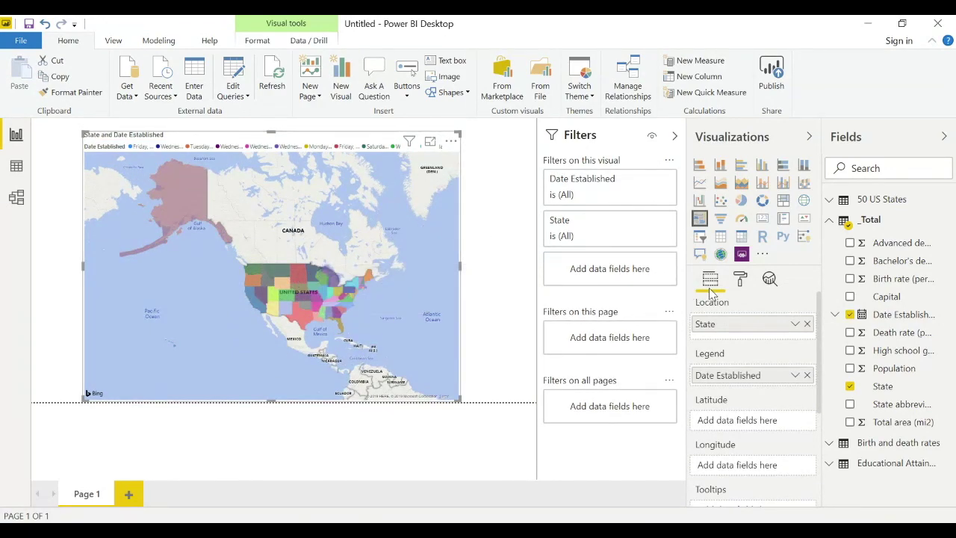
{"action": "left_click", "coordinate": [742, 284]}
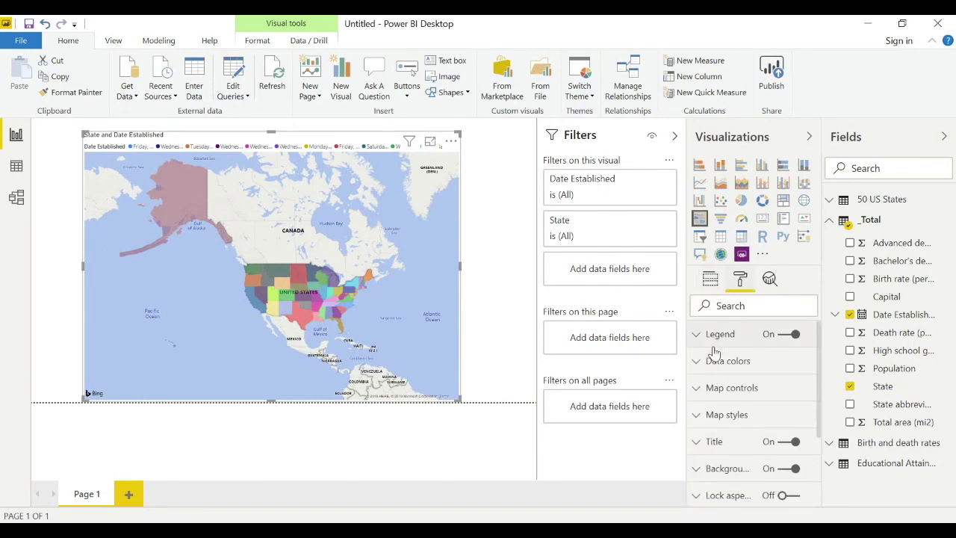
{"action": "left_click", "coordinate": [795, 336]}
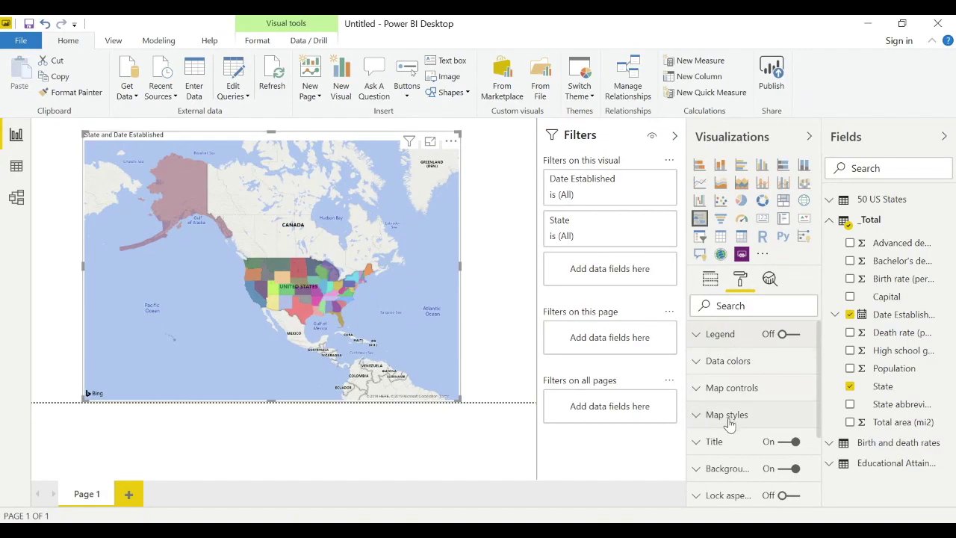
- Turn on the map's zoom buttons and enlarge the visual to fill the report page
{"action": "left_click", "coordinate": [754, 396]}
{"action": "left_click", "coordinate": [729, 476]}
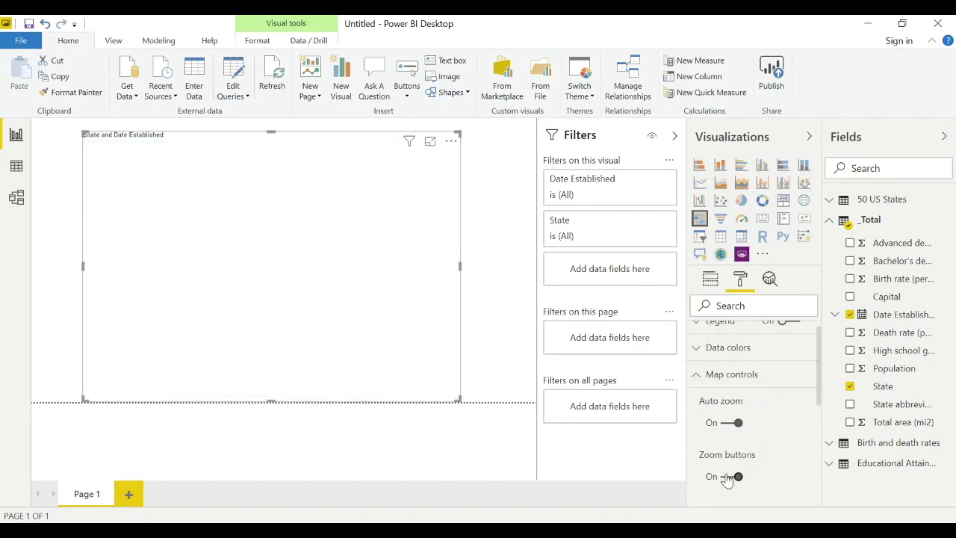
{"action": "left_click", "coordinate": [439, 148]}
{"action": "scroll", "coordinate": [429, 252], "scroll_direction": "down", "scroll_amount": 1}
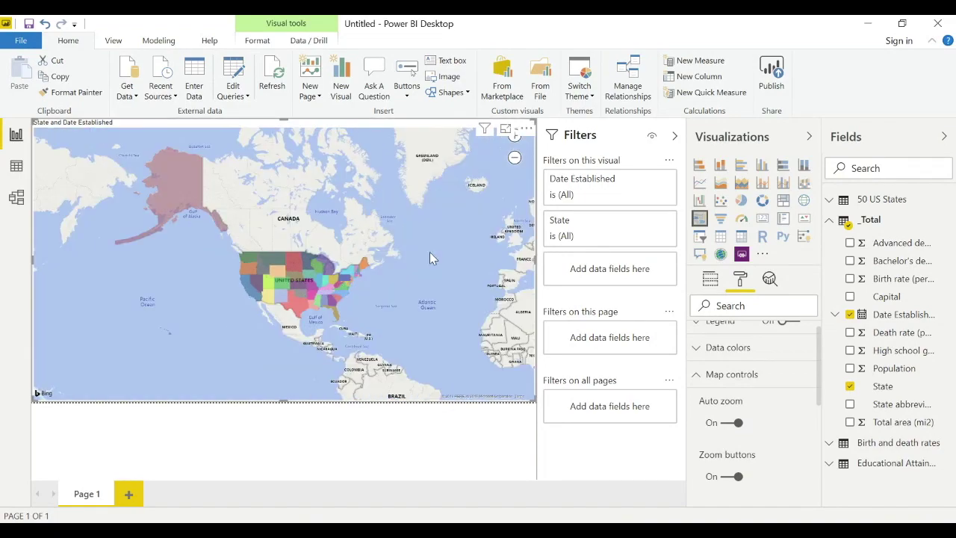